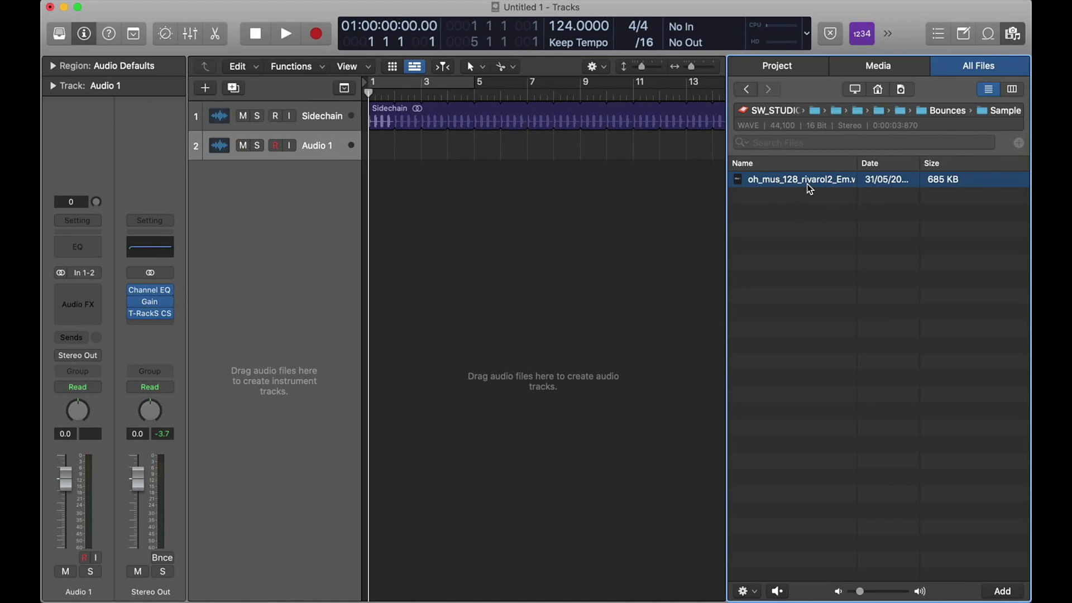
Step: Place oh_mus_128_rivarol2_Em.wav on a new audio track at bar 1 and play it back with the Sidechain track
{"action": "left_click_drag", "start_coordinate": [808, 187], "coordinate": [372, 199]}
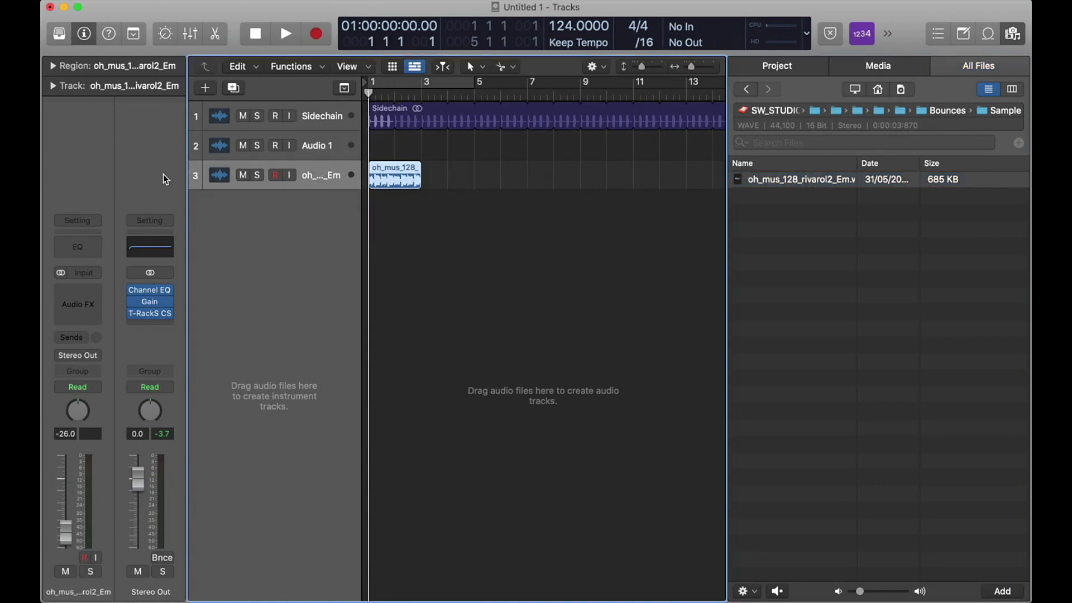
{"action": "key", "text": "space"}
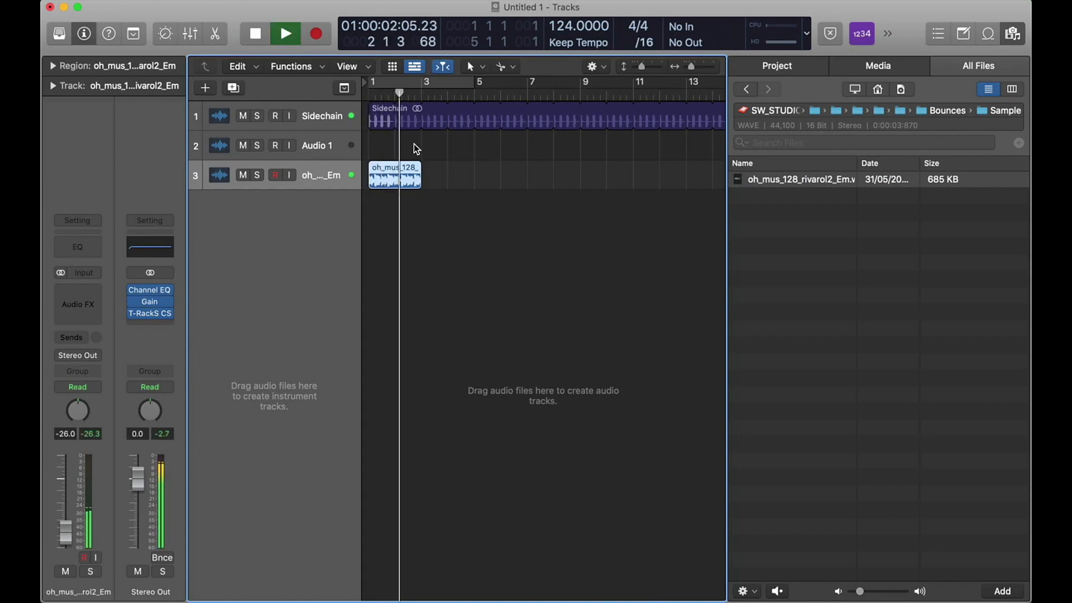
{"action": "key", "text": "space"}
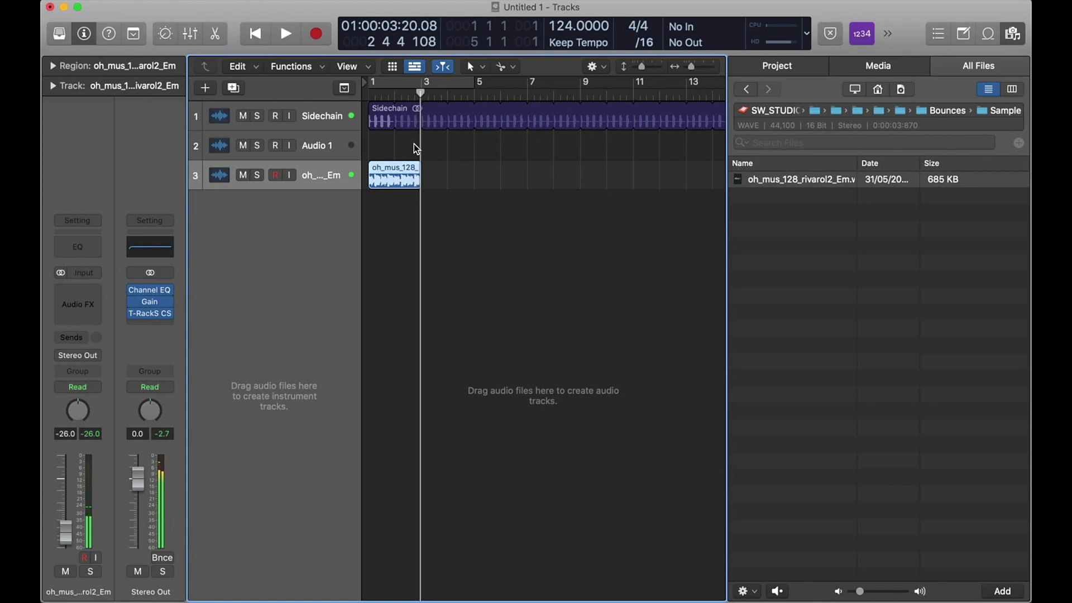
{"action": "key", "text": "Return"}
Step: Turn on the cycle area over bars 1 to 5 and loop the oh_mus_128_rivarol2_Em region
{"action": "left_click", "coordinate": [408, 78]}
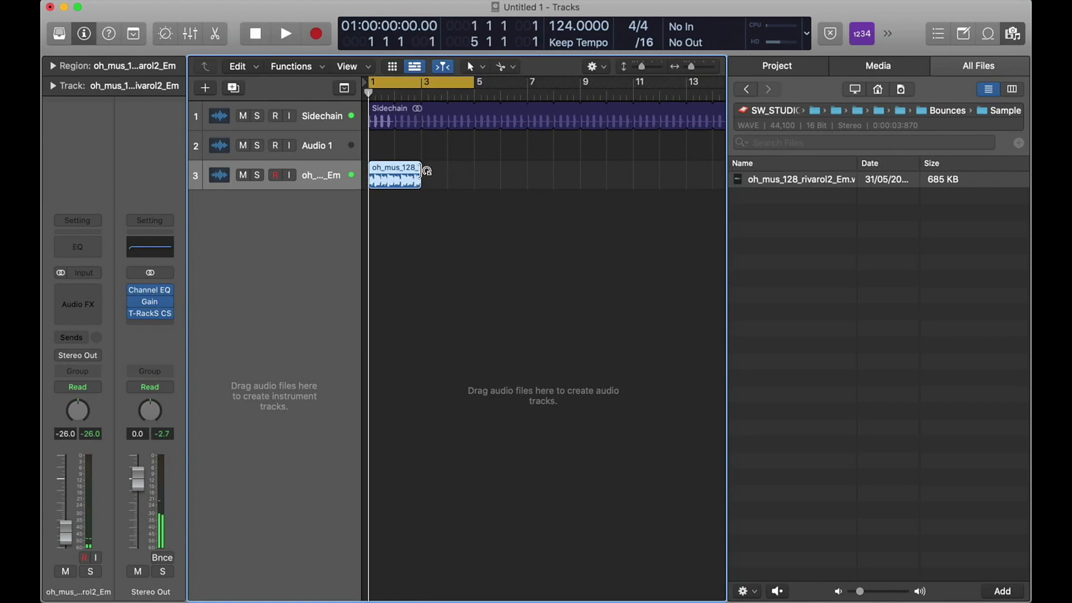
{"action": "key", "text": "l"}
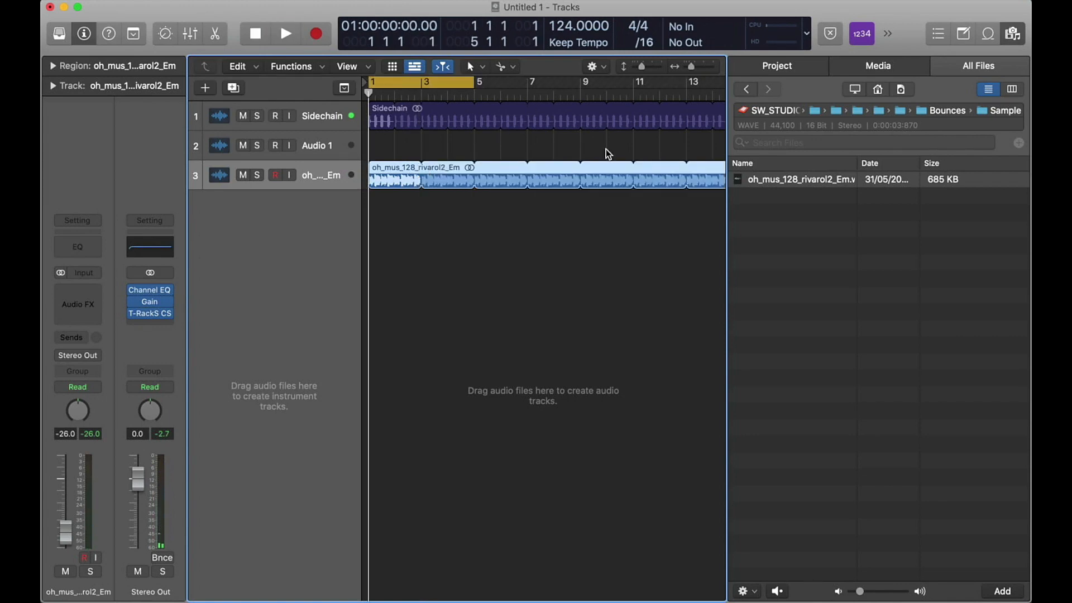
{"action": "left_click", "coordinate": [507, 150]}
Step: Browse to the Drums folder inside Bounces and audition the Kick 2, Snare1 and Hat samples
{"action": "key", "text": "super+Down"}
{"action": "key", "text": "super+Down"}
{"action": "key", "text": "super+Down"}
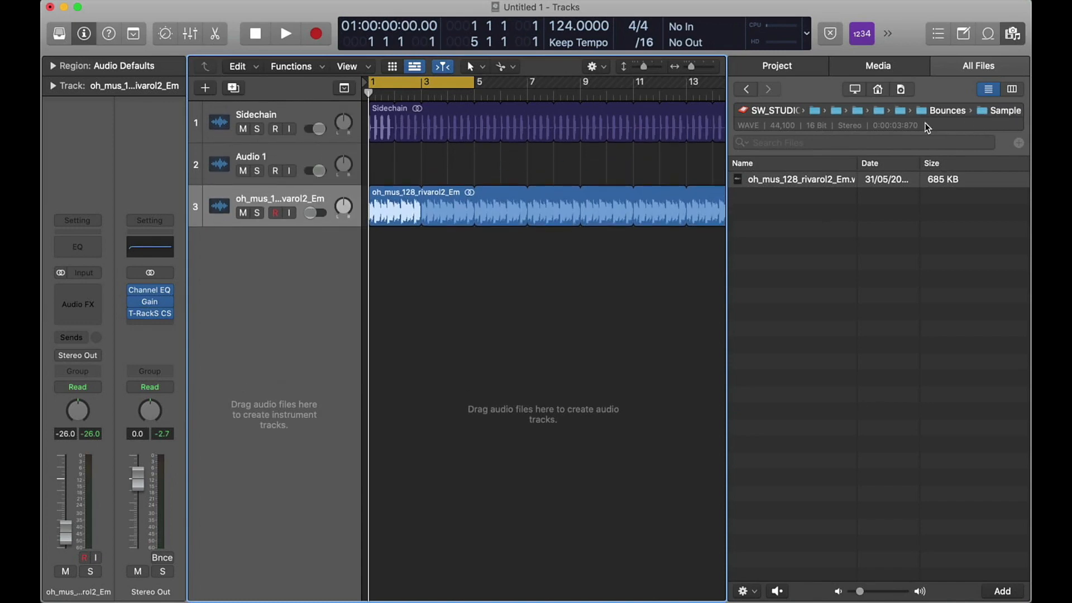
{"action": "left_click", "coordinate": [937, 112]}
{"action": "double_click", "coordinate": [773, 180]}
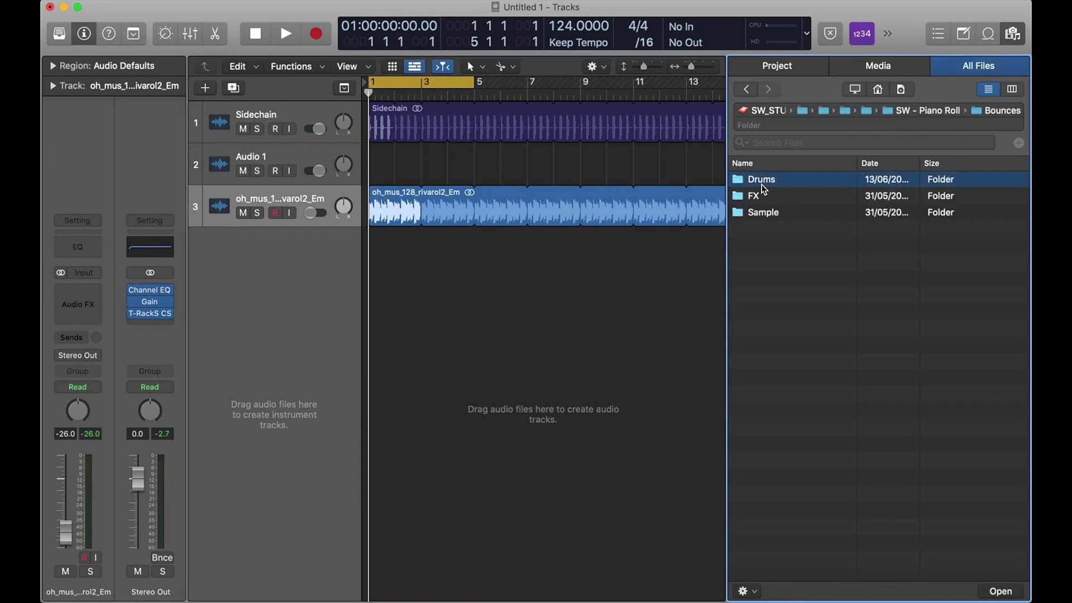
{"action": "left_click", "coordinate": [769, 244]}
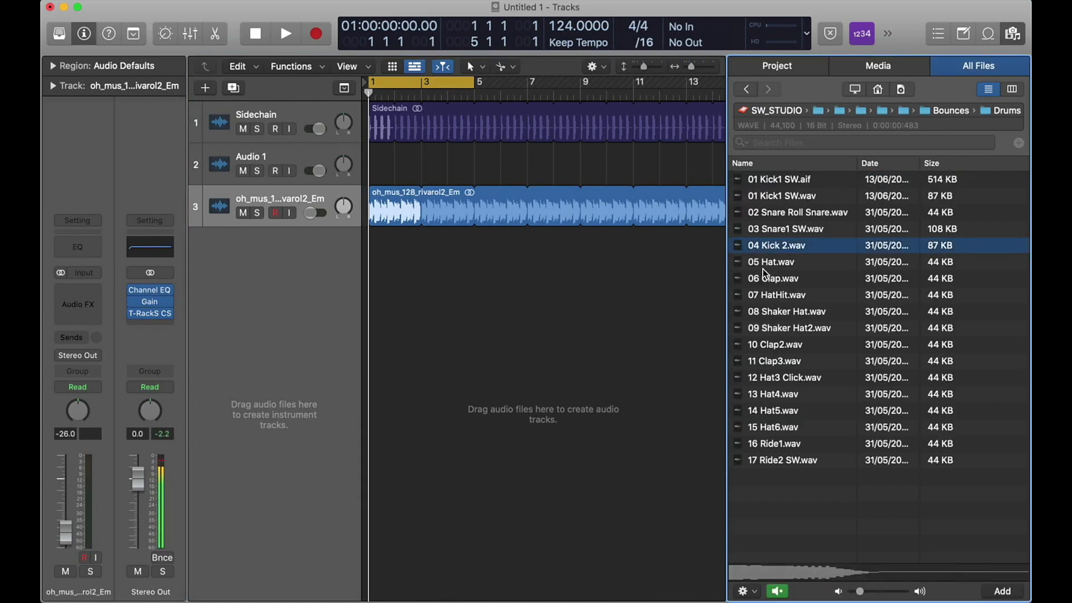
{"action": "left_click", "coordinate": [762, 265]}
{"action": "left_click", "coordinate": [768, 244]}
{"action": "left_click", "coordinate": [765, 224]}
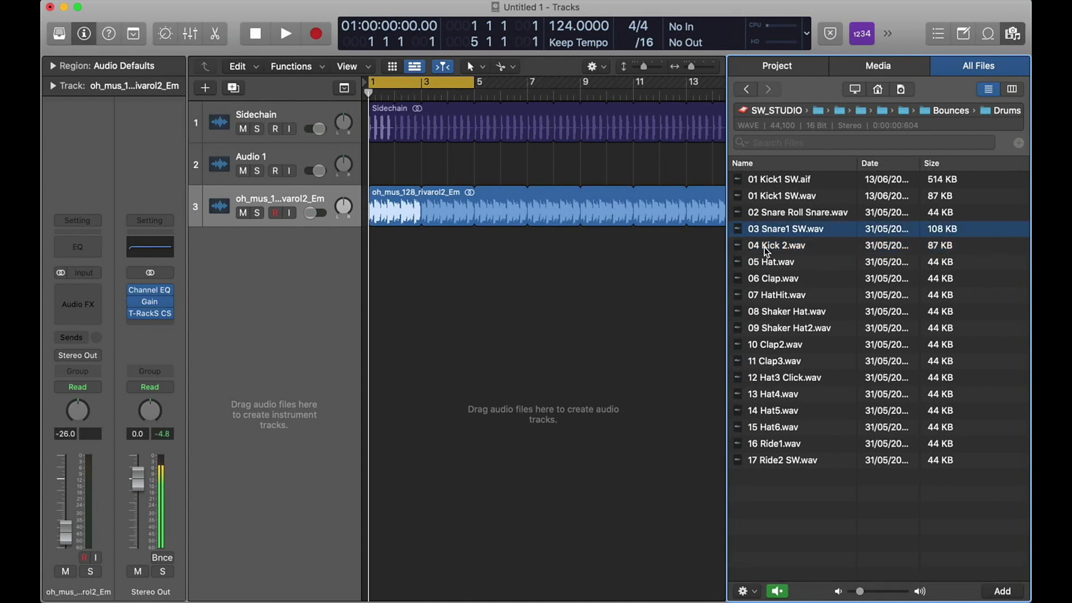
{"action": "left_click", "coordinate": [765, 246]}
{"action": "left_click", "coordinate": [760, 262]}
{"action": "left_click", "coordinate": [765, 245]}
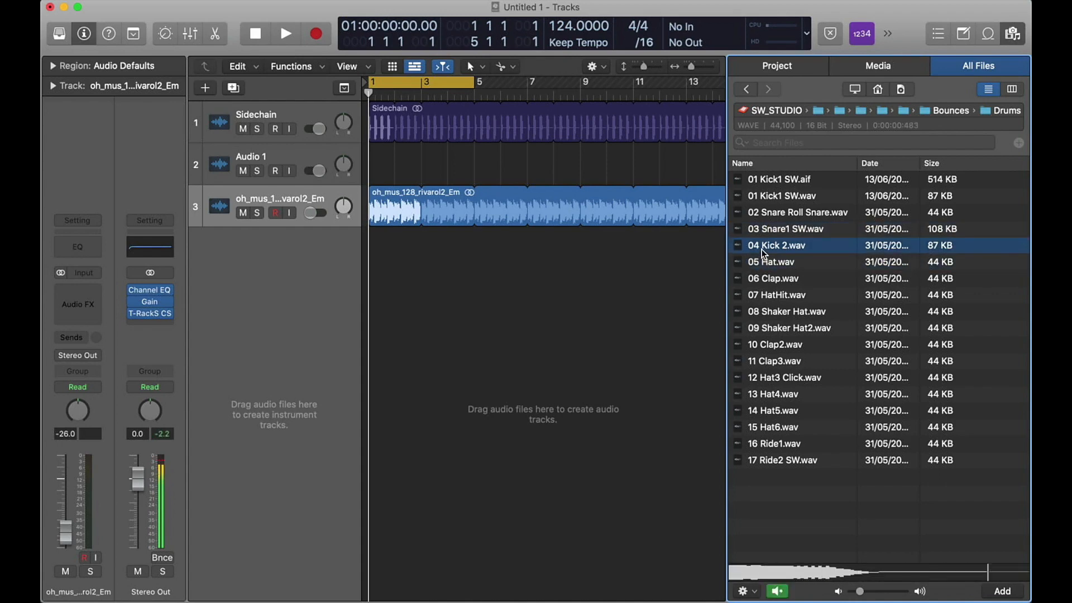
Step: Place 04 Kick 2.wav on a new track at bar 1 and mute the oh_mus_128_rivarol2_Em track
{"action": "left_click_drag", "start_coordinate": [766, 245], "coordinate": [371, 249]}
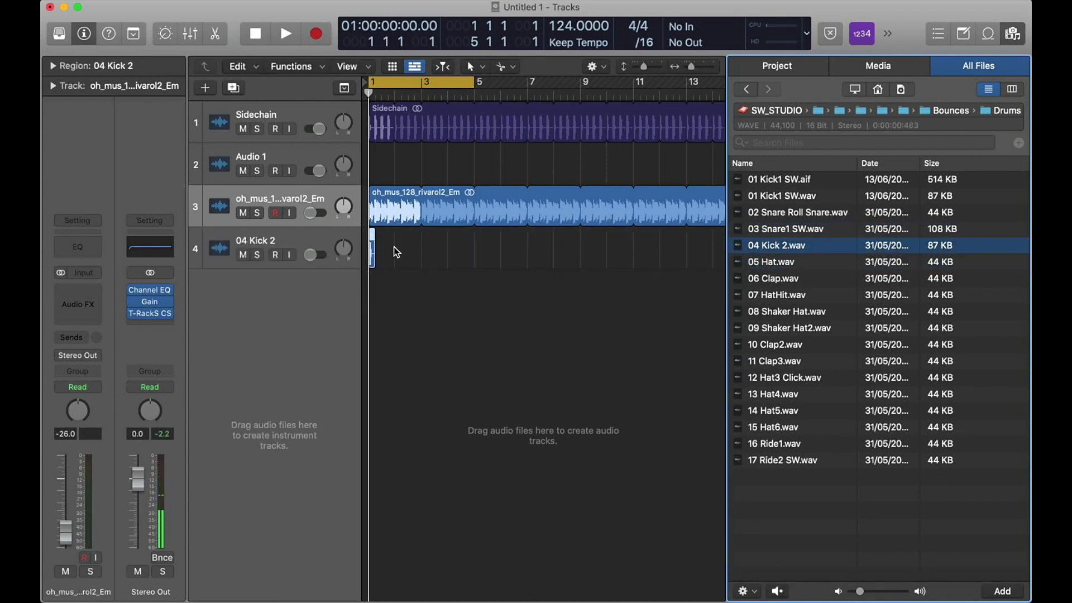
{"action": "key", "text": "super+f"}
{"action": "key", "text": "super+Right"}
{"action": "key", "text": "super+Right"}
{"action": "key", "text": "super+Right"}
{"action": "key", "text": "super+Right"}
{"action": "key", "text": "super+Right"}
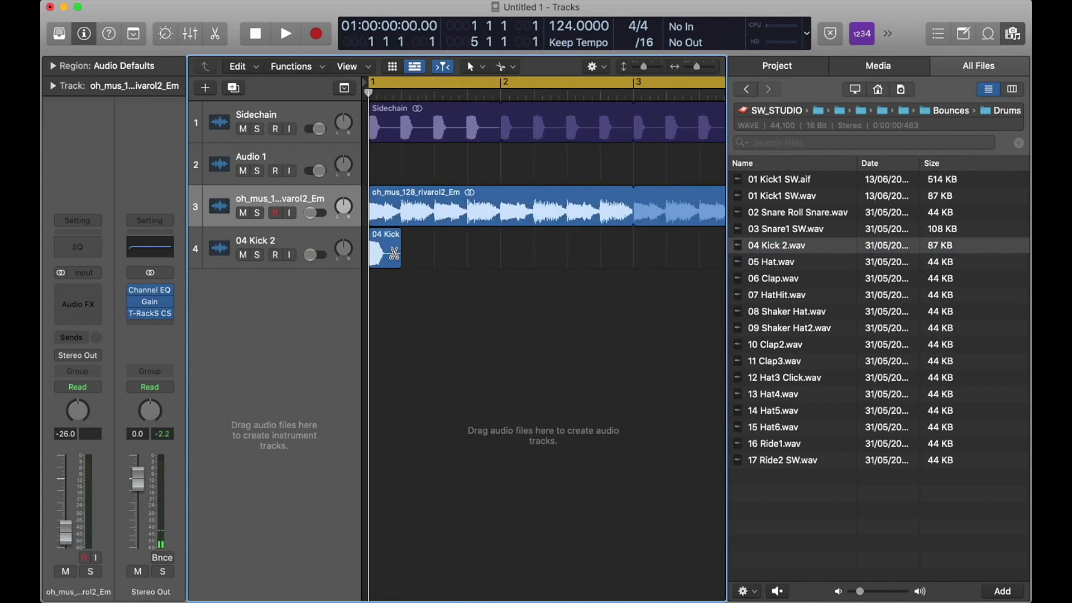
{"action": "left_click", "coordinate": [243, 213]}
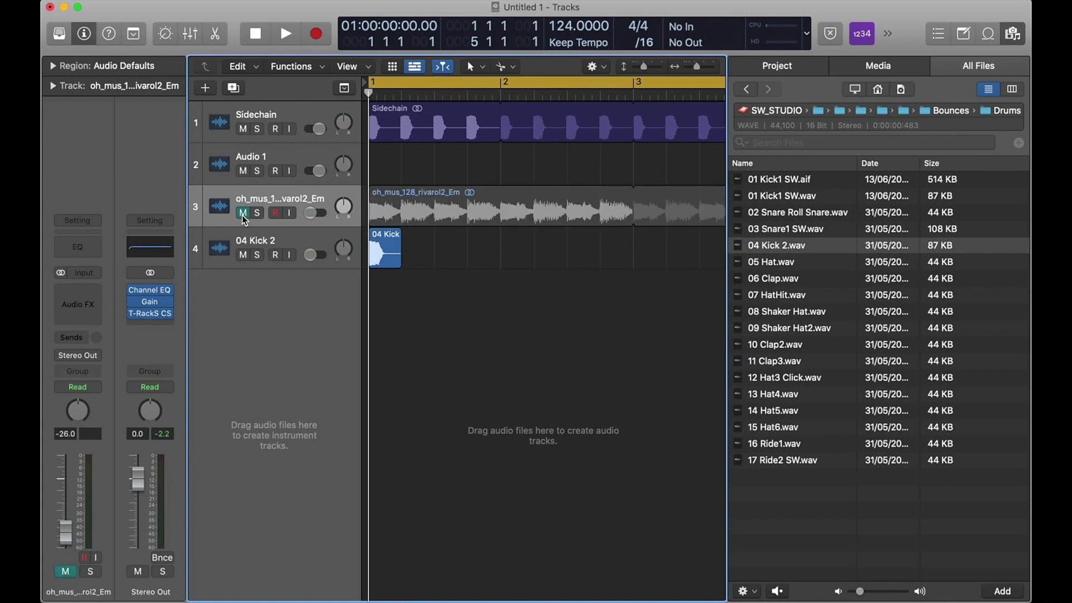
{"action": "left_click", "coordinate": [310, 242]}
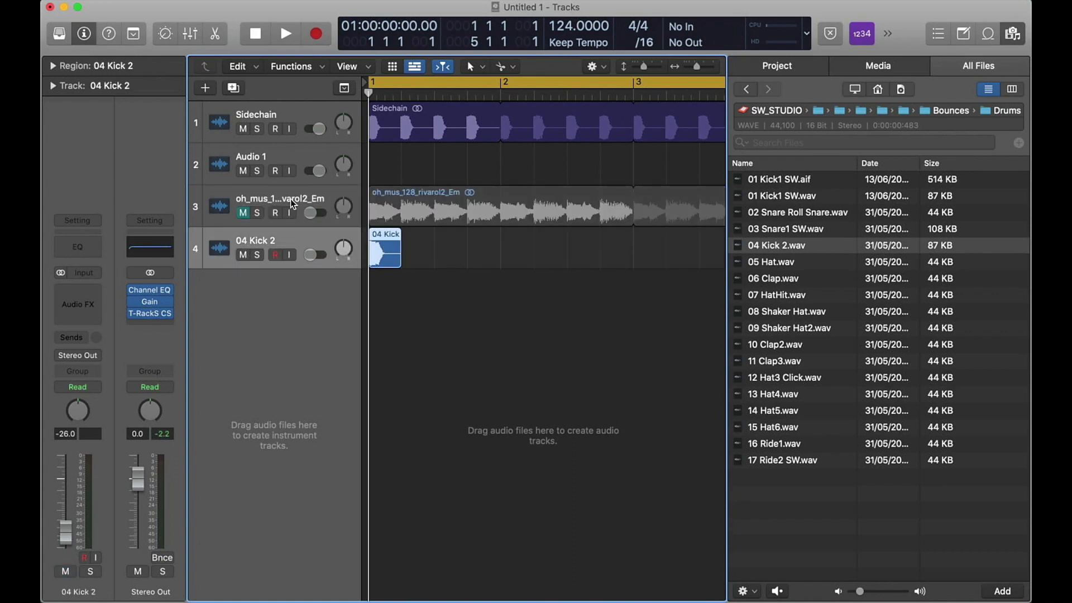
Step: Duplicate the 04 Kick 2 region onto every beat of bars 1 and 2, making eight consecutive kicks
{"action": "left_click_drag", "start_coordinate": [378, 238], "coordinate": [420, 240]}
{"action": "left_click", "coordinate": [394, 249], "text": "shift"}
{"action": "left_click", "coordinate": [548, 237]}
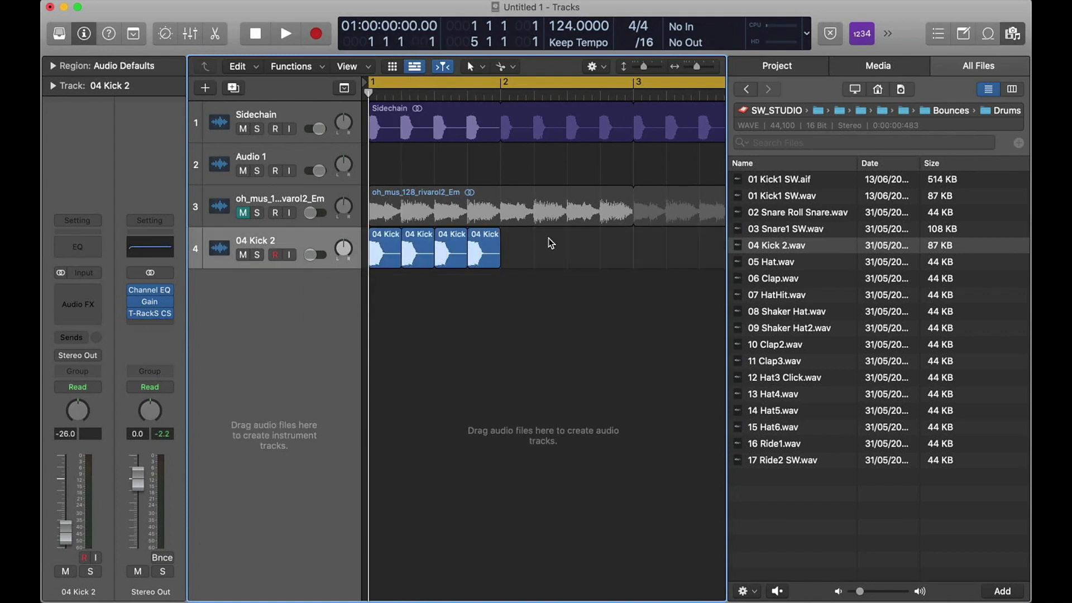
{"action": "left_click_drag", "start_coordinate": [532, 252], "coordinate": [512, 240]}
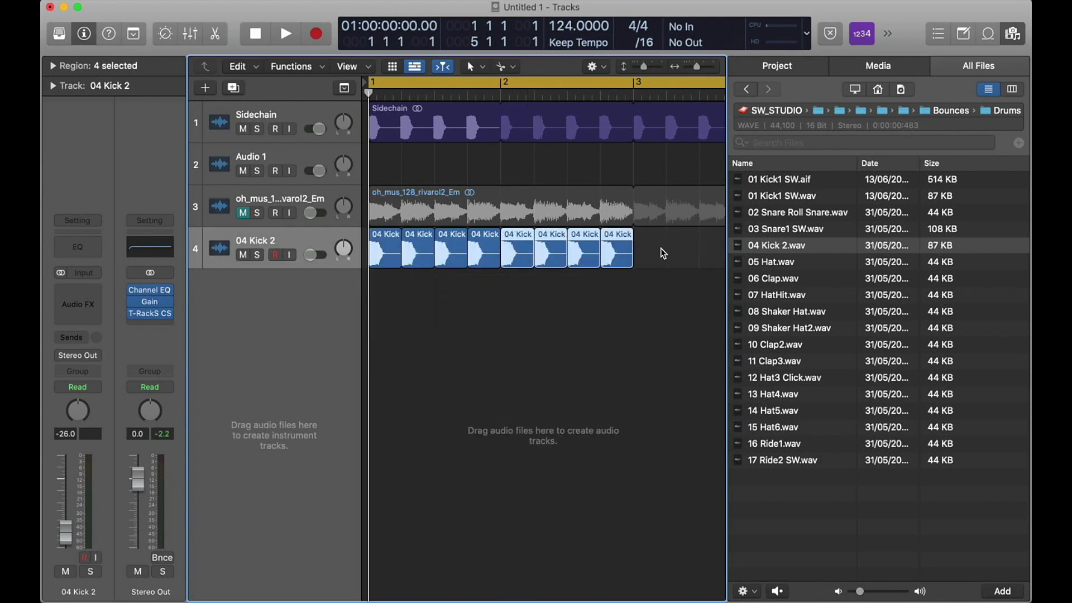
{"action": "left_click", "coordinate": [661, 248]}
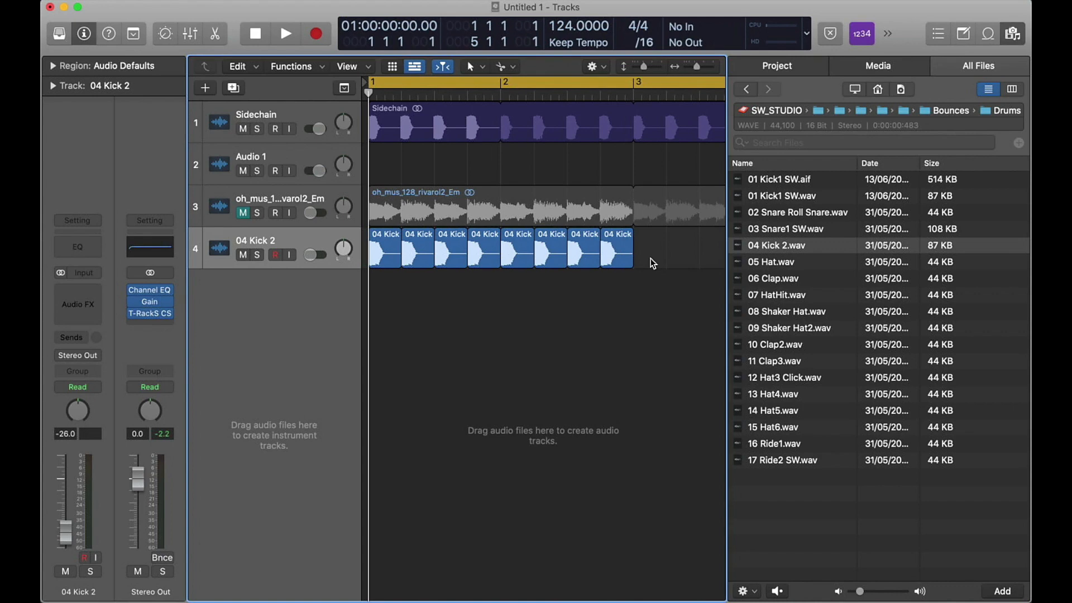
Step: Join the eight kick regions into a single region and play it back
{"action": "left_click_drag", "start_coordinate": [660, 252], "coordinate": [398, 263]}
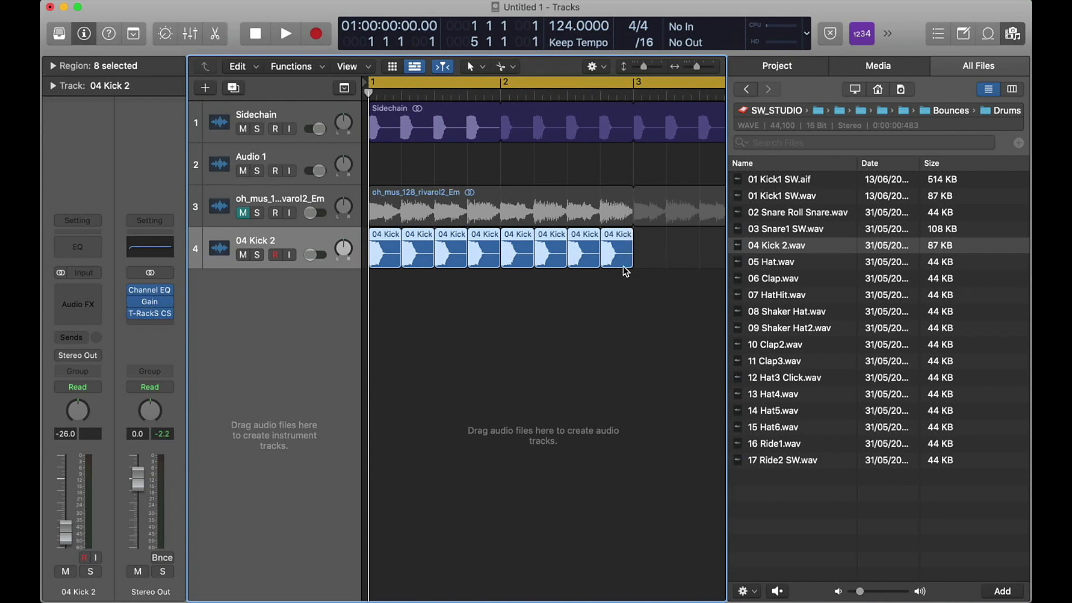
{"action": "left_click", "coordinate": [649, 250]}
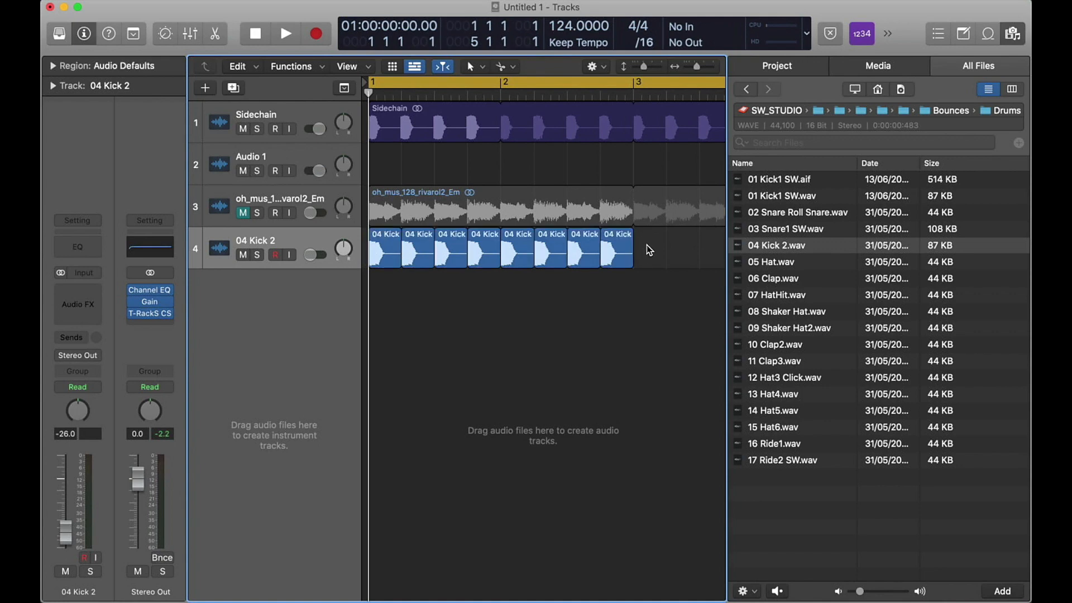
{"action": "left_click_drag", "start_coordinate": [650, 250], "coordinate": [390, 252]}
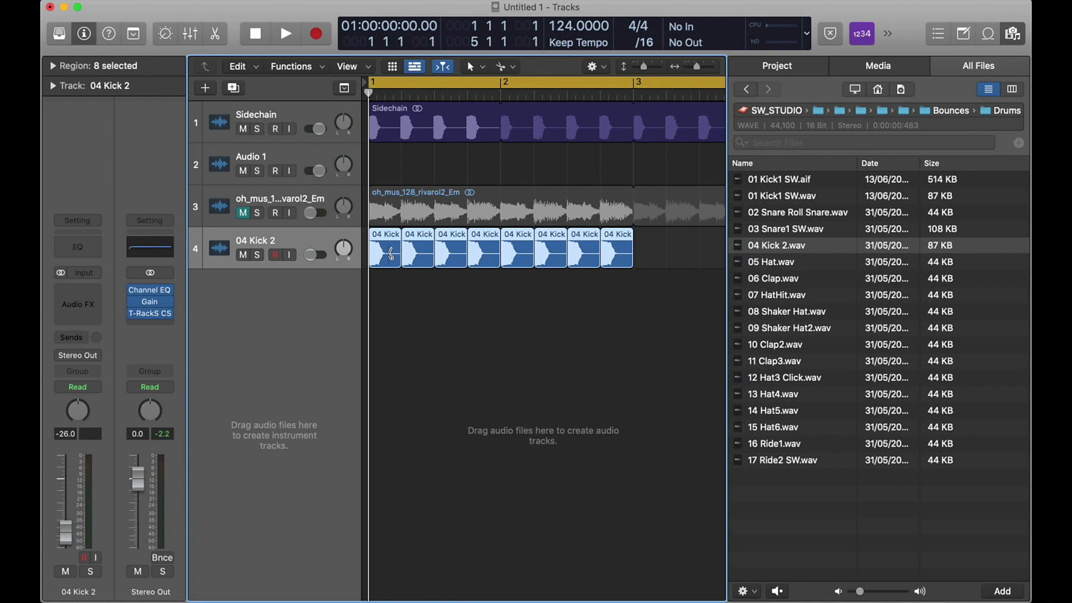
{"action": "key", "text": "super+j"}
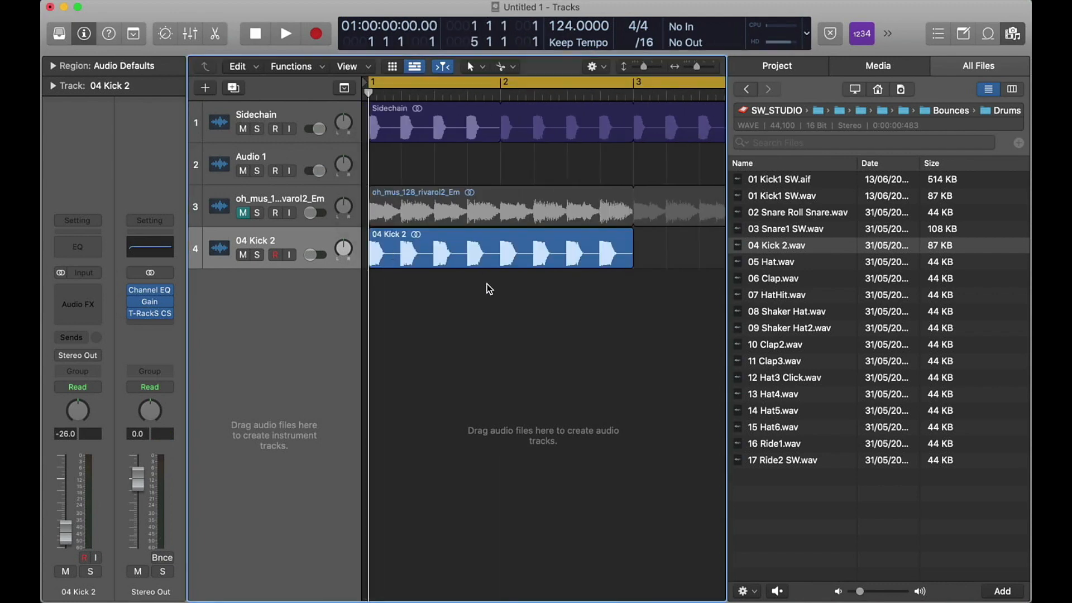
{"action": "left_click", "coordinate": [530, 258]}
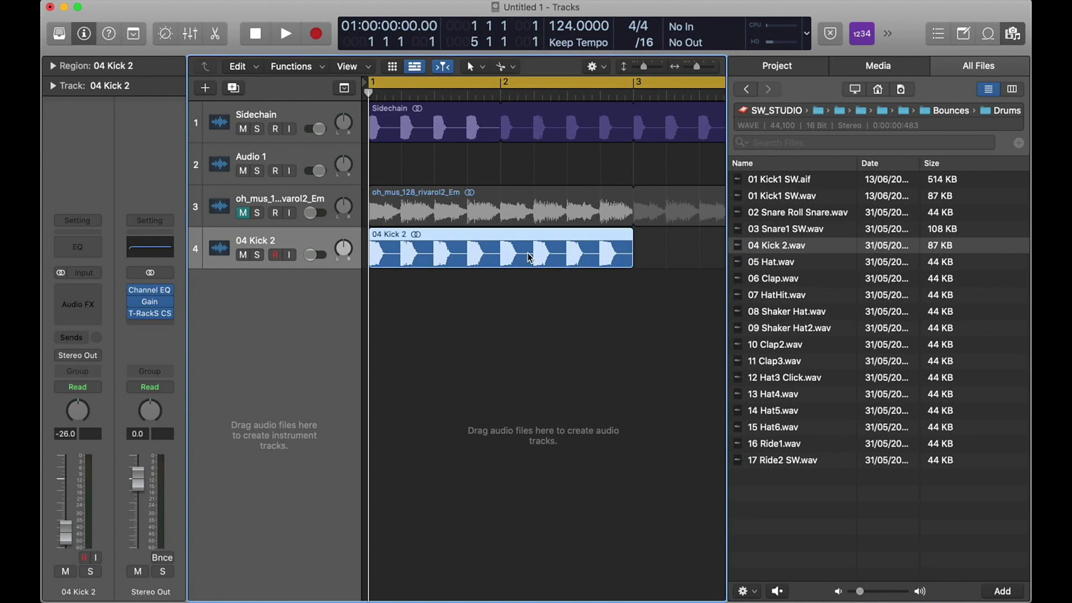
{"action": "key", "text": "space"}
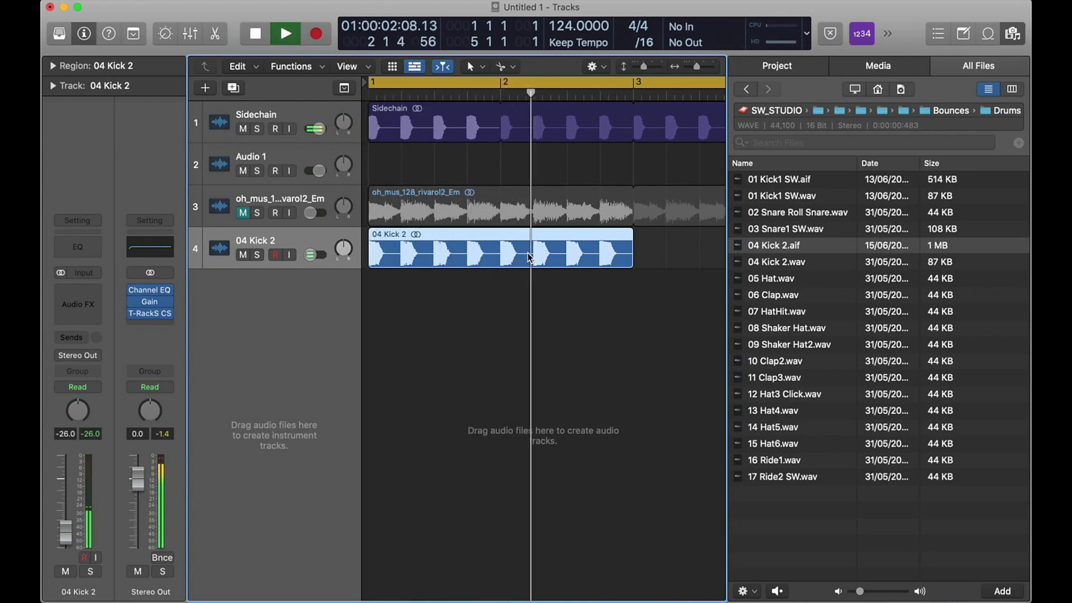
{"action": "key", "text": "space"}
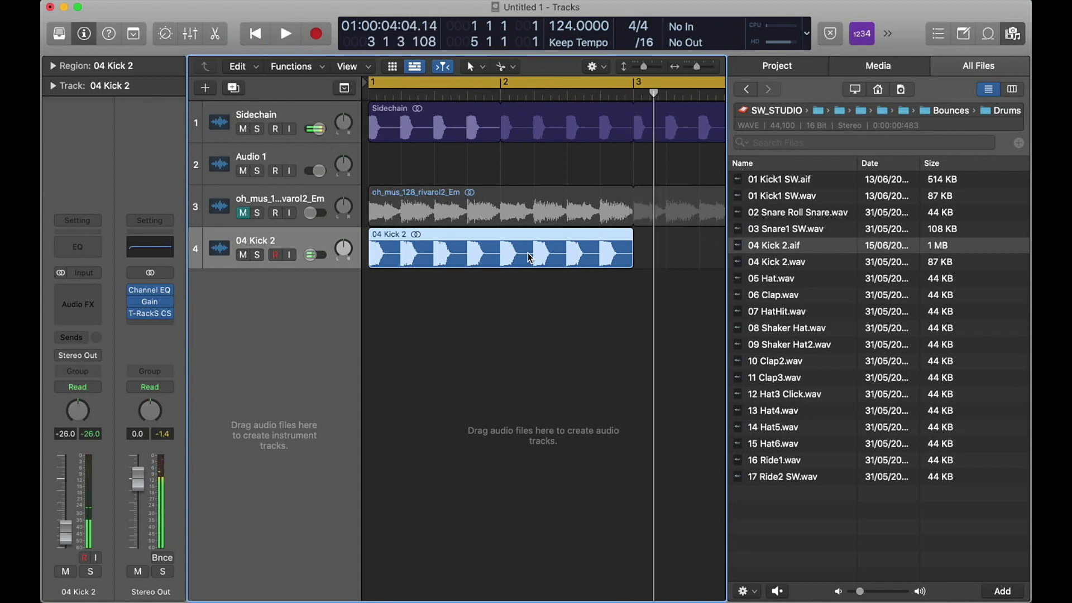
Step: Inspect the end of the joined kick region at bar 3 and undo the join
{"action": "key", "text": "cmd+Right"}
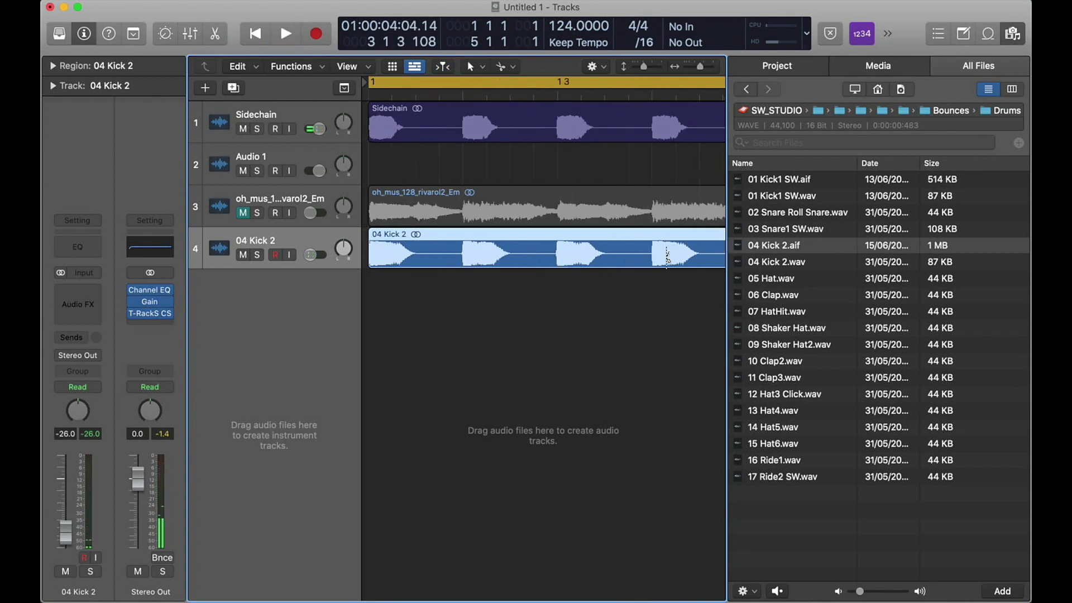
{"action": "left_click", "coordinate": [1013, 35]}
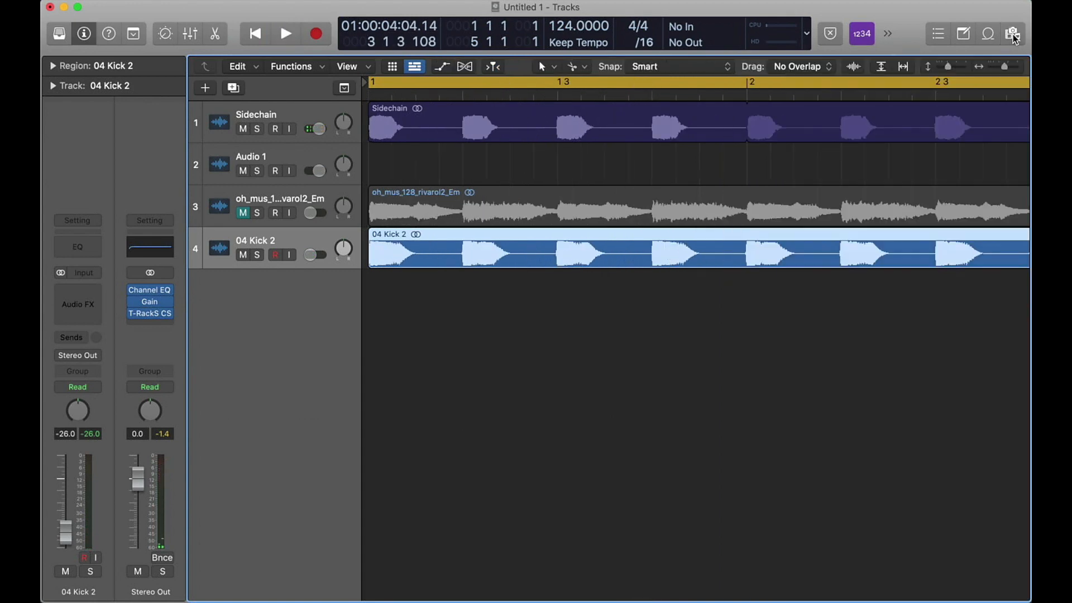
{"action": "scroll", "coordinate": [799, 270], "scroll_direction": "right", "scroll_amount": 10}
{"action": "scroll", "coordinate": [803, 274], "scroll_direction": "left", "scroll_amount": 5}
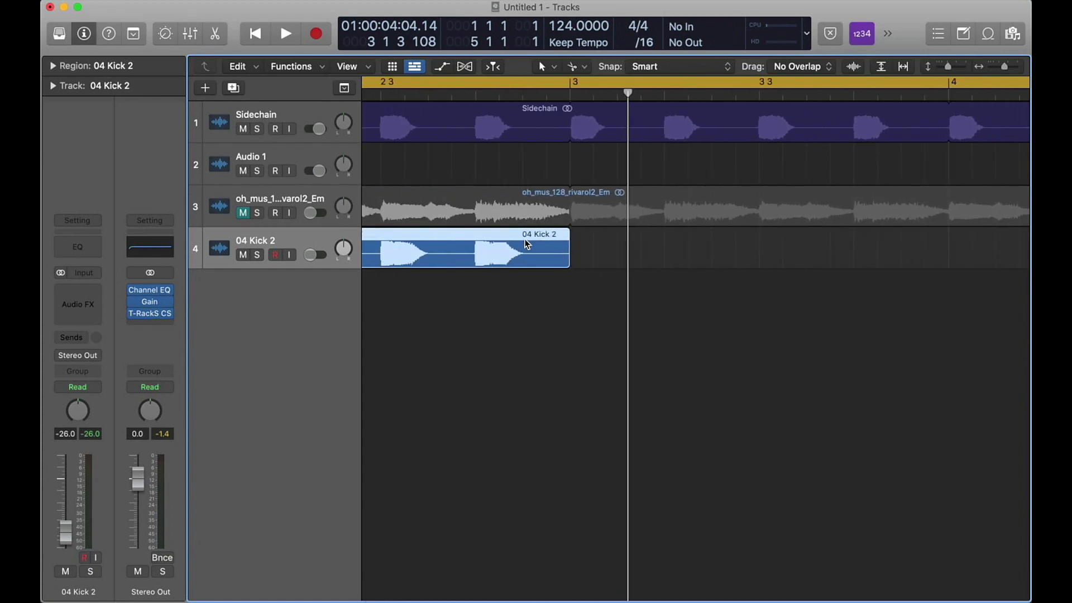
{"action": "scroll", "coordinate": [527, 244], "scroll_direction": "down", "scroll_amount": 4}
{"action": "scroll", "coordinate": [527, 244], "scroll_direction": "up", "scroll_amount": 6}
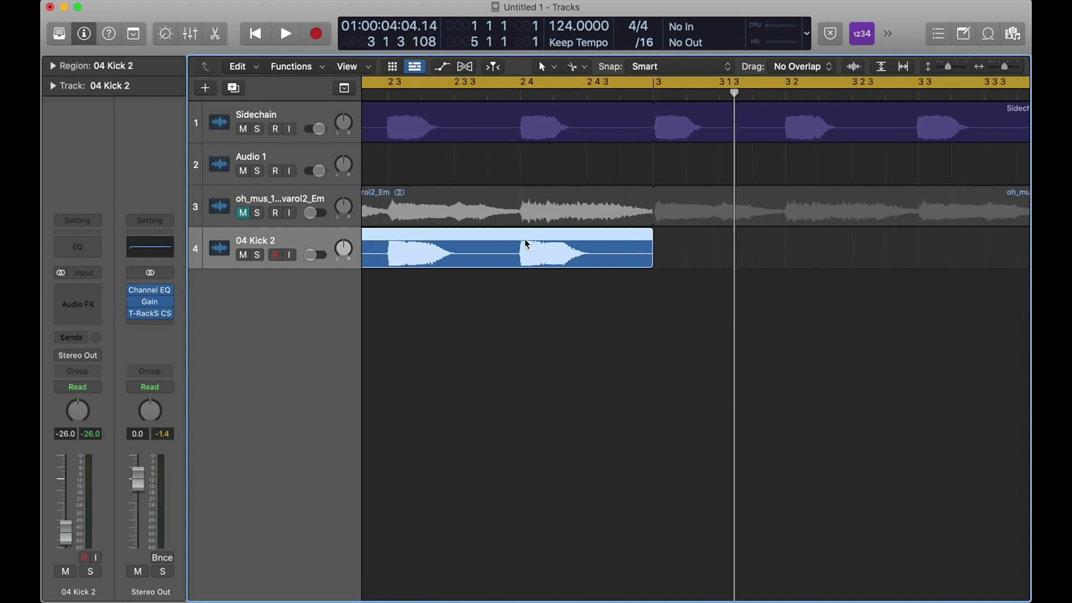
{"action": "scroll", "coordinate": [606, 256], "scroll_direction": "down", "scroll_amount": 5}
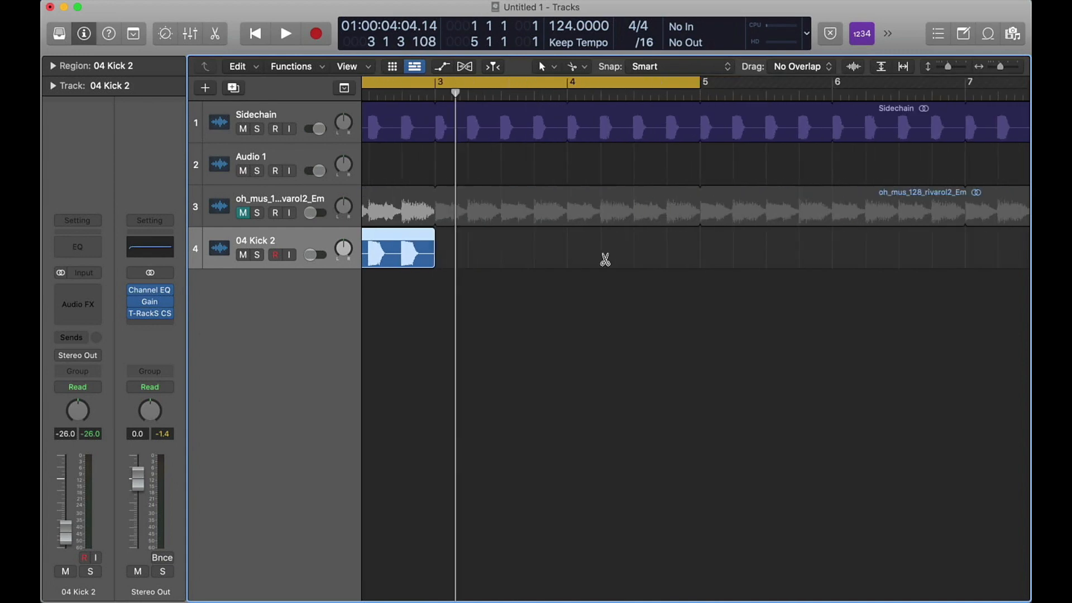
{"action": "key", "text": "super+Left"}
{"action": "key", "text": "super+Right"}
{"action": "left_click", "coordinate": [1026, 35]}
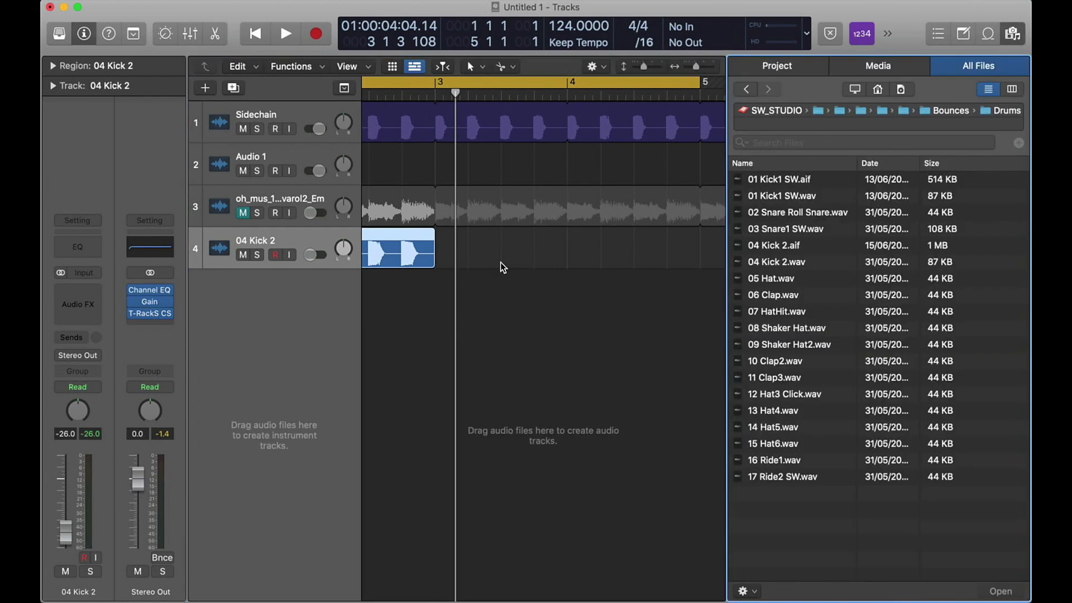
{"action": "scroll", "coordinate": [501, 262], "scroll_direction": "left", "scroll_amount": 5}
{"action": "key", "text": "super+z"}
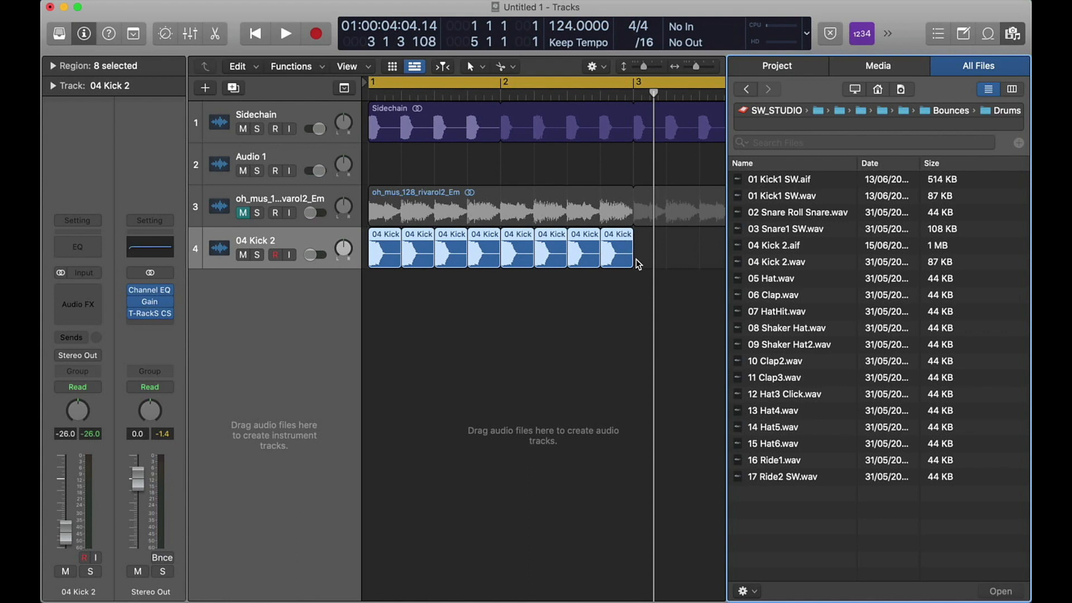
Step: Copy the last kick region to bar 3 and shorten the end of the eighth kick region
{"action": "left_click", "coordinate": [644, 246]}
{"action": "mouse_move", "coordinate": [617, 246]}
{"action": "left_mouse_down"}
{"action": "mouse_move", "coordinate": [671, 242]}
{"action": "mouse_move", "coordinate": [639, 240]}
{"action": "mouse_move", "coordinate": [621, 255]}
{"action": "left_mouse_up"}
{"action": "key", "text": "alt"}
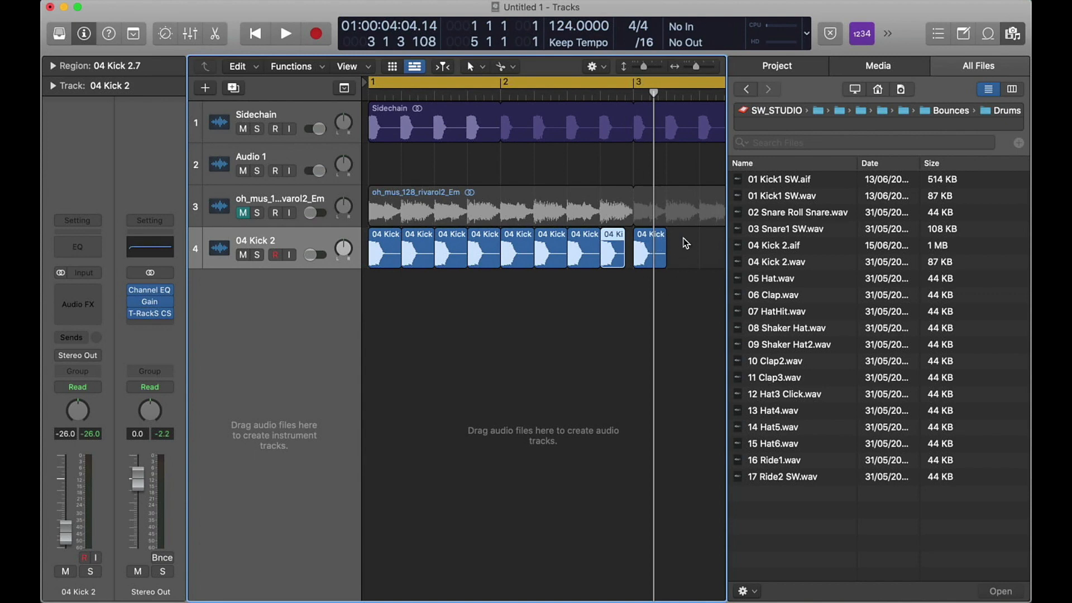
Step: Join all nine kick regions into one audio file and trim the joined region's end back to bar 3
{"action": "left_click_drag", "start_coordinate": [684, 259], "coordinate": [355, 255]}
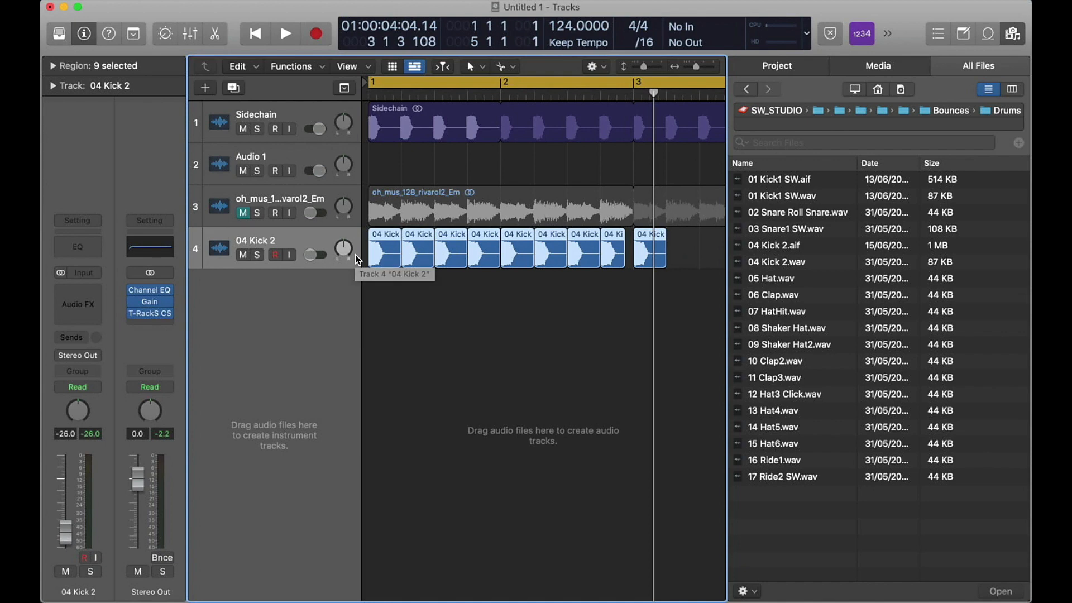
{"action": "key", "text": "super+j"}
{"action": "key", "text": "Return"}
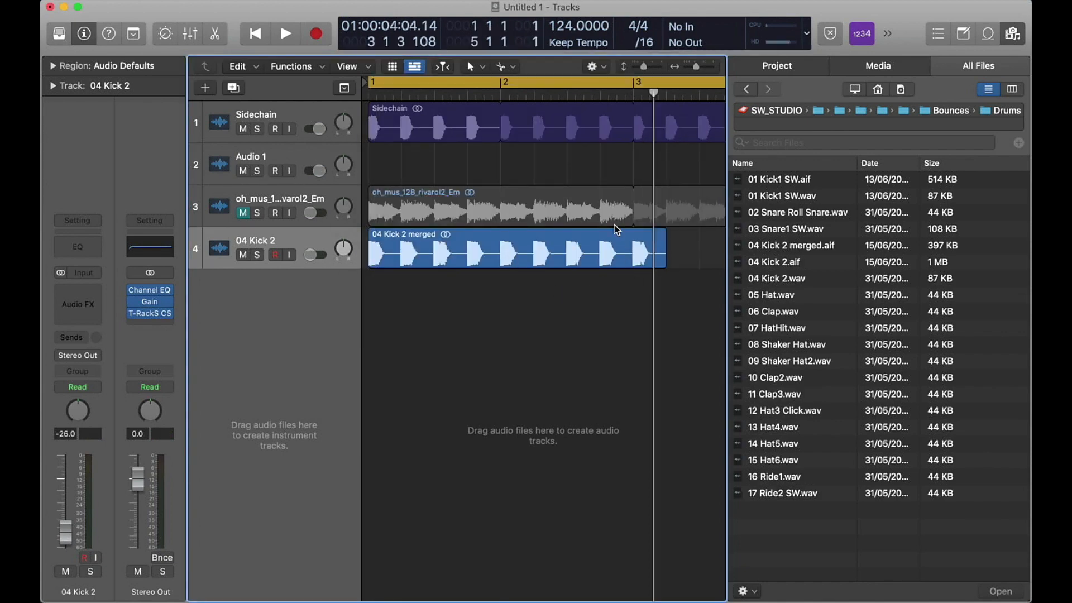
{"action": "left_click_drag", "start_coordinate": [665, 258], "coordinate": [645, 257]}
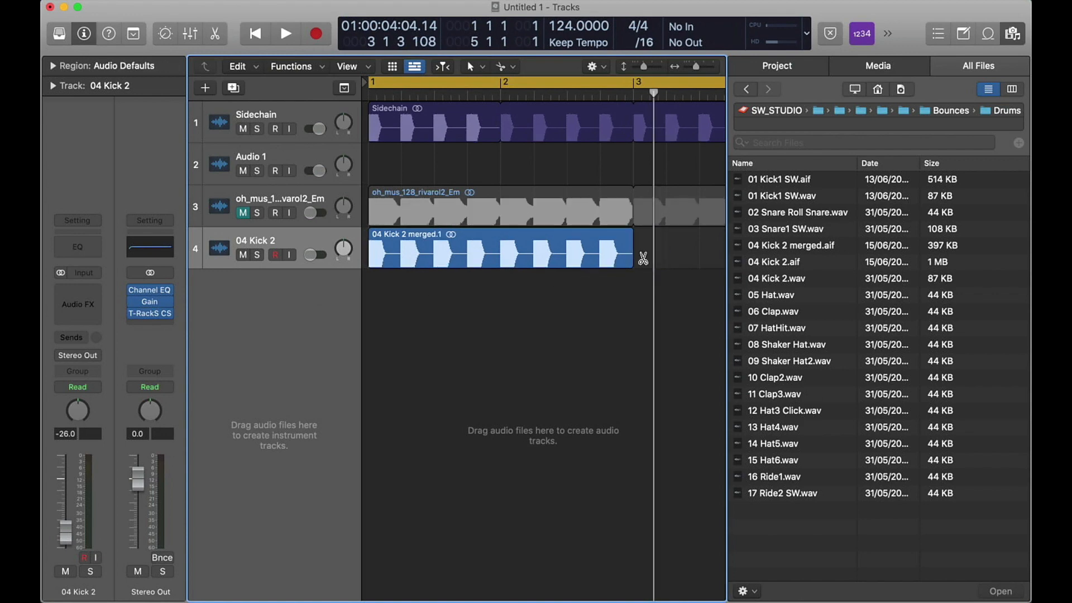
Step: Inspect the end of the merged kick region at bar 3 up close
{"action": "key", "text": "super+Right"}
{"action": "key", "text": "super+Right"}
{"action": "key", "text": "super+Right"}
{"action": "key", "text": "super+Right"}
{"action": "key", "text": "super+Right"}
{"action": "key", "text": "super+Right"}
{"action": "key", "text": "super+Right"}
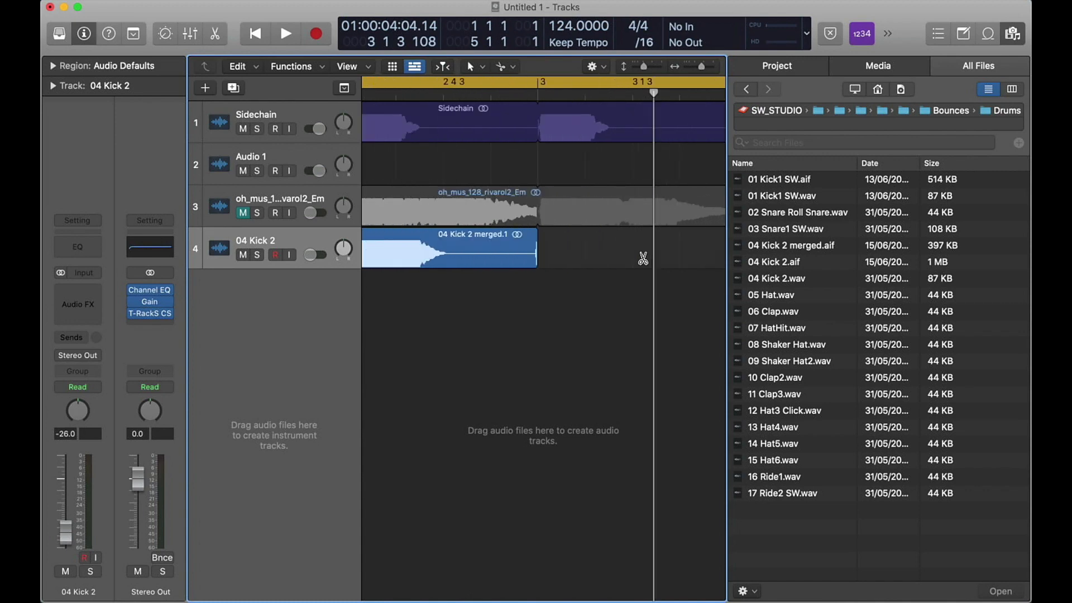
{"action": "scroll", "coordinate": [599, 257], "scroll_direction": "left", "scroll_amount": 5}
{"action": "left_click", "coordinate": [566, 258]}
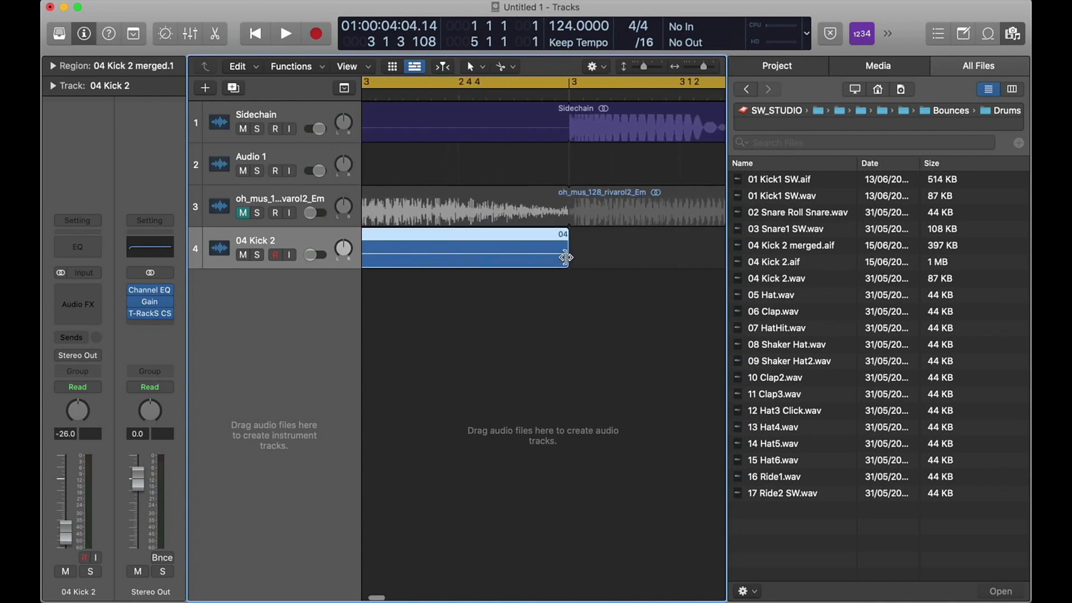
{"action": "key", "text": "z"}
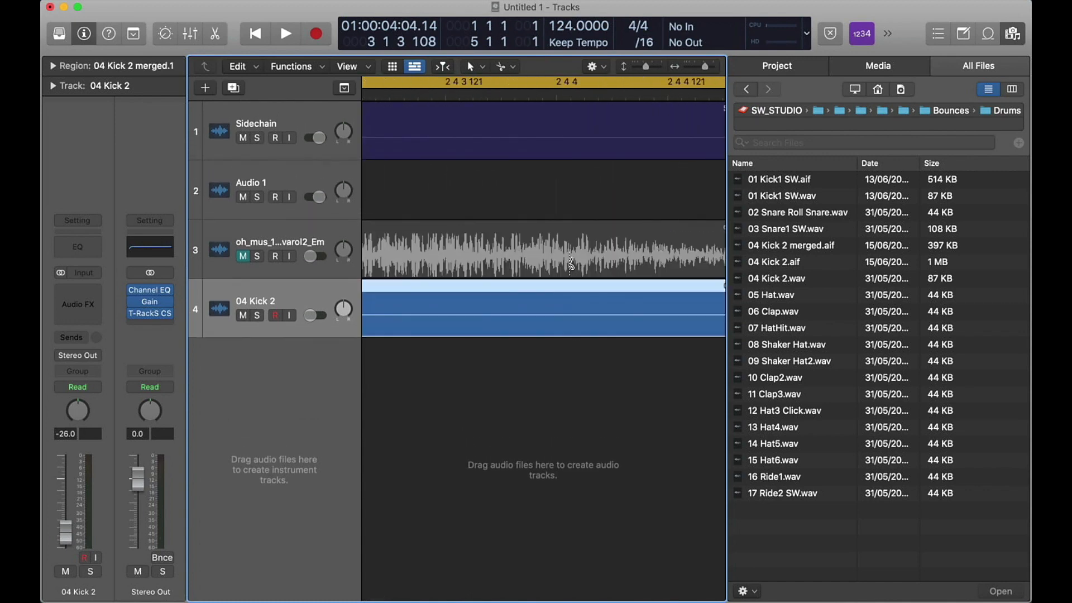
{"action": "key", "text": "z"}
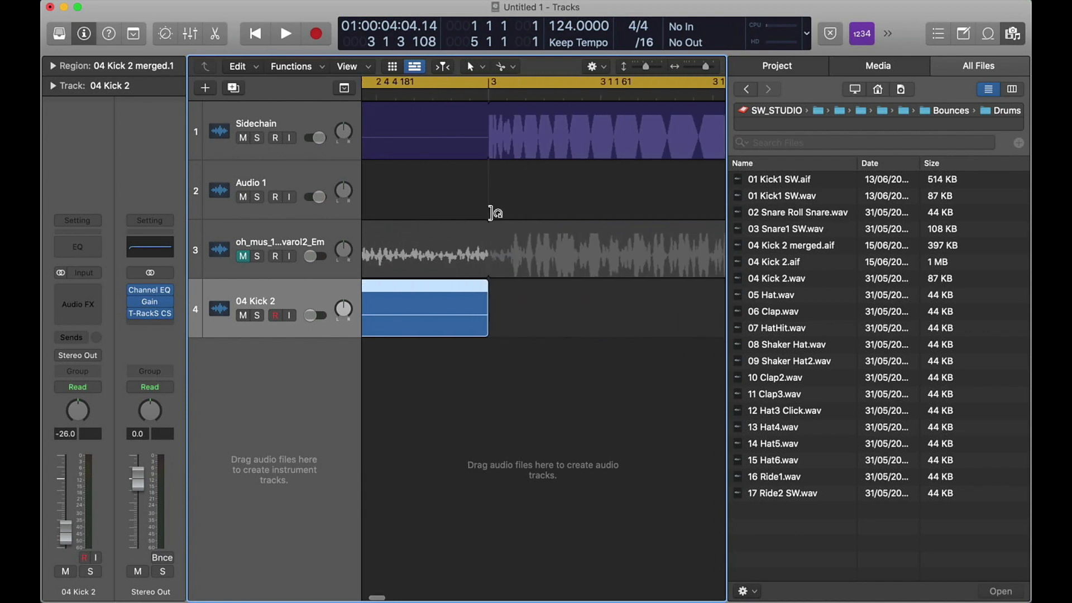
Step: Return the playhead to the project start and loop the merged kick region
{"action": "key", "text": "super+Left"}
{"action": "key", "text": "super+Left"}
{"action": "key", "text": "super+Left"}
{"action": "key", "text": "super+Left"}
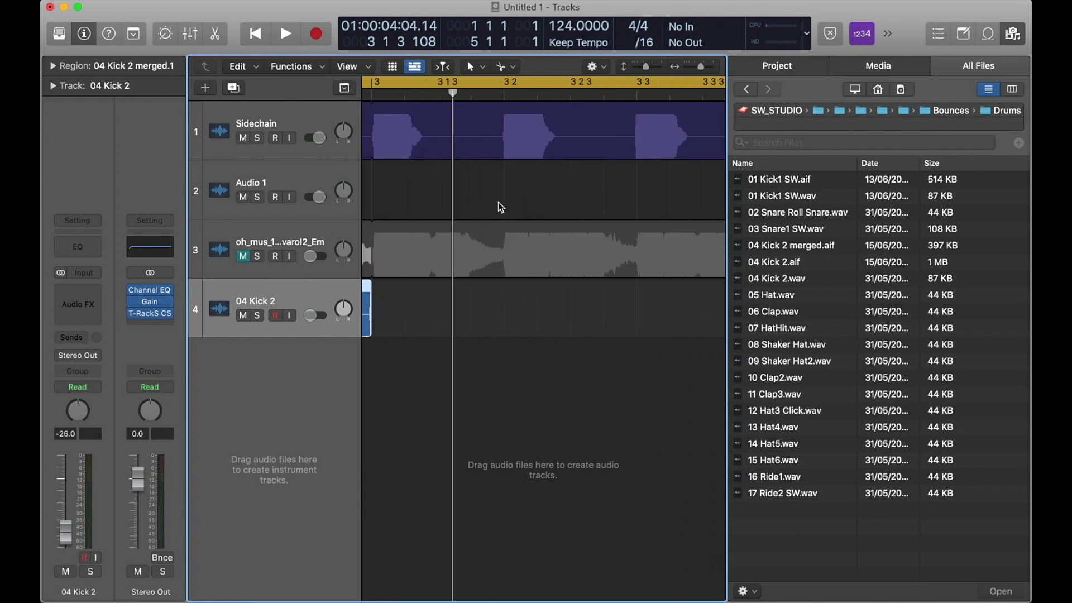
{"action": "key", "text": "Return"}
{"action": "key", "text": "super+Left"}
{"action": "key", "text": "super+Left"}
{"action": "key", "text": "super+Left"}
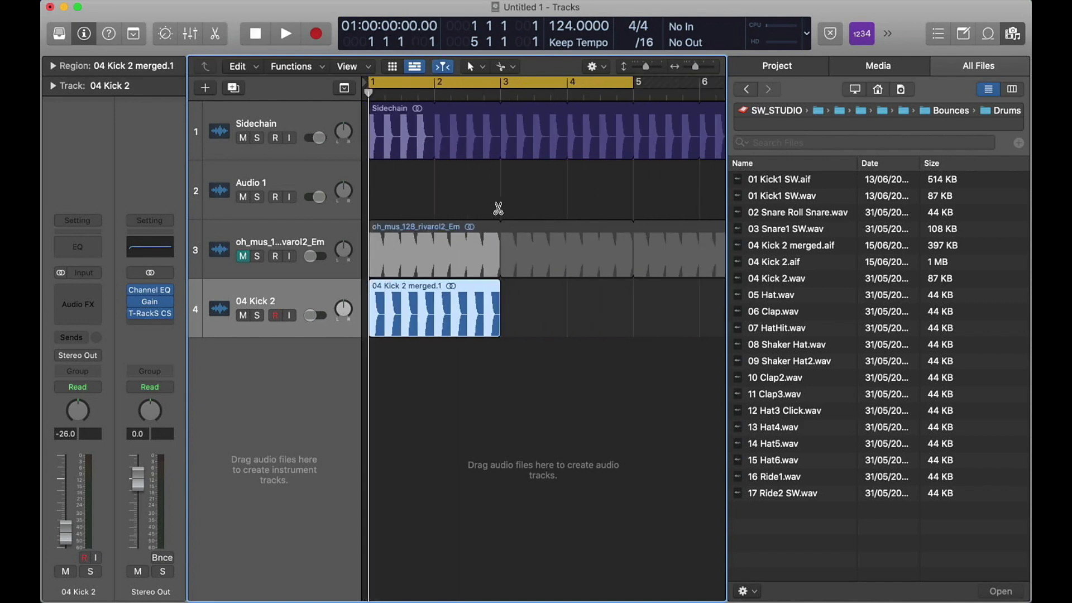
{"action": "key", "text": "super+Up"}
{"action": "key", "text": "super+Up"}
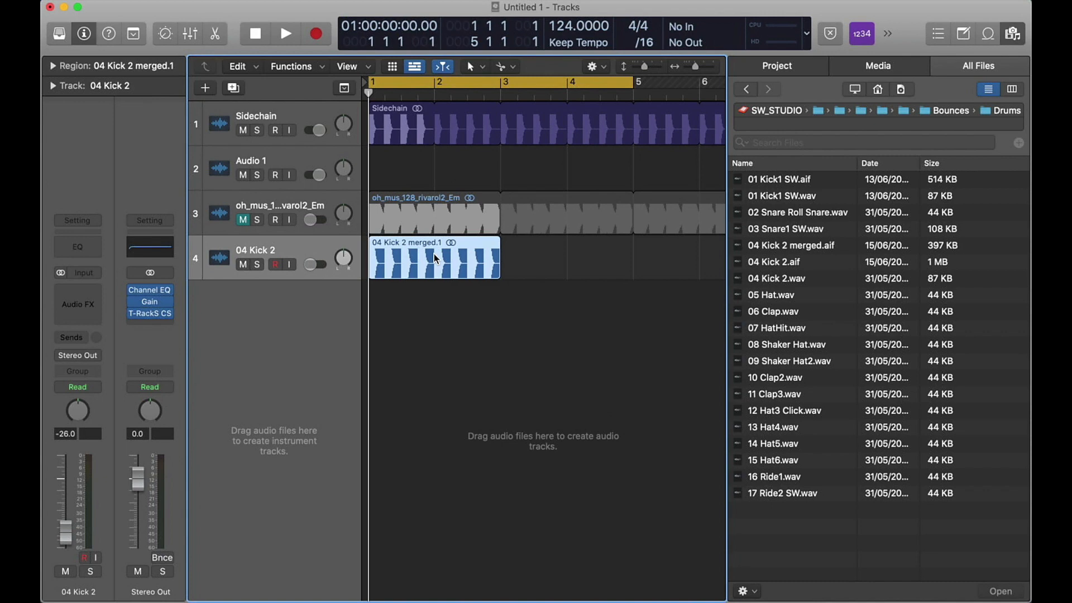
{"action": "key", "text": "l"}
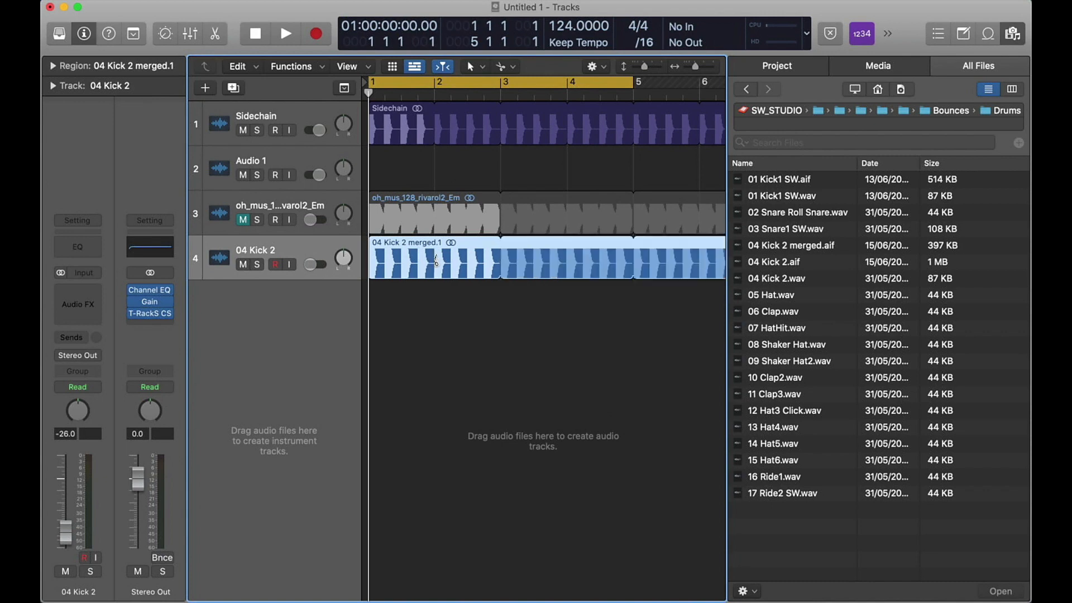
{"action": "key", "text": "super+Left"}
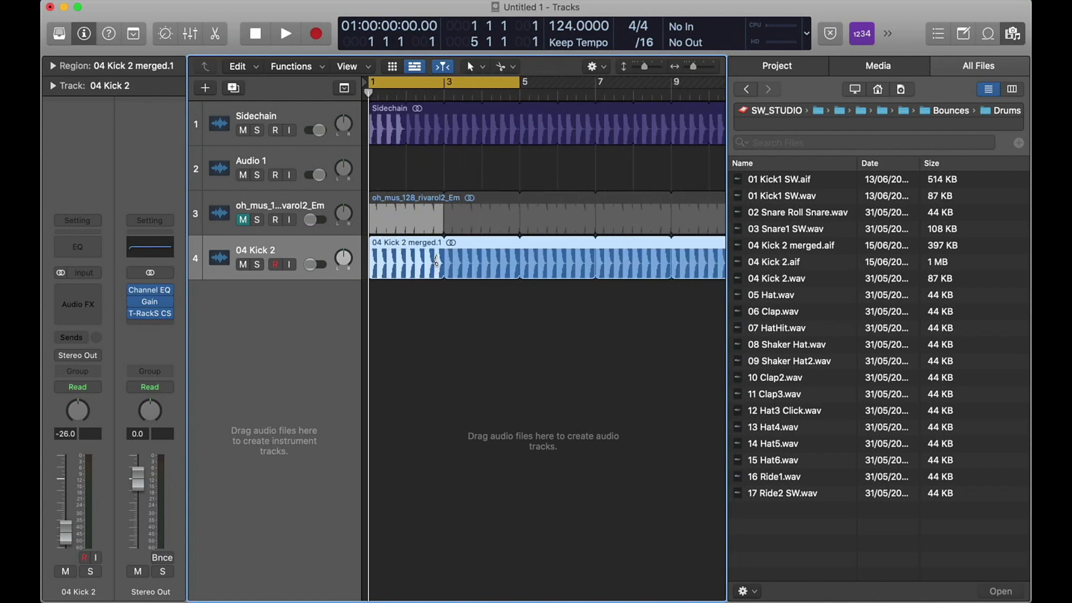
Step: Play back the looped kick over the first two bars and stop playback
{"action": "key", "text": "super+Right"}
{"action": "key", "text": "super+Up"}
{"action": "key", "text": "space"}
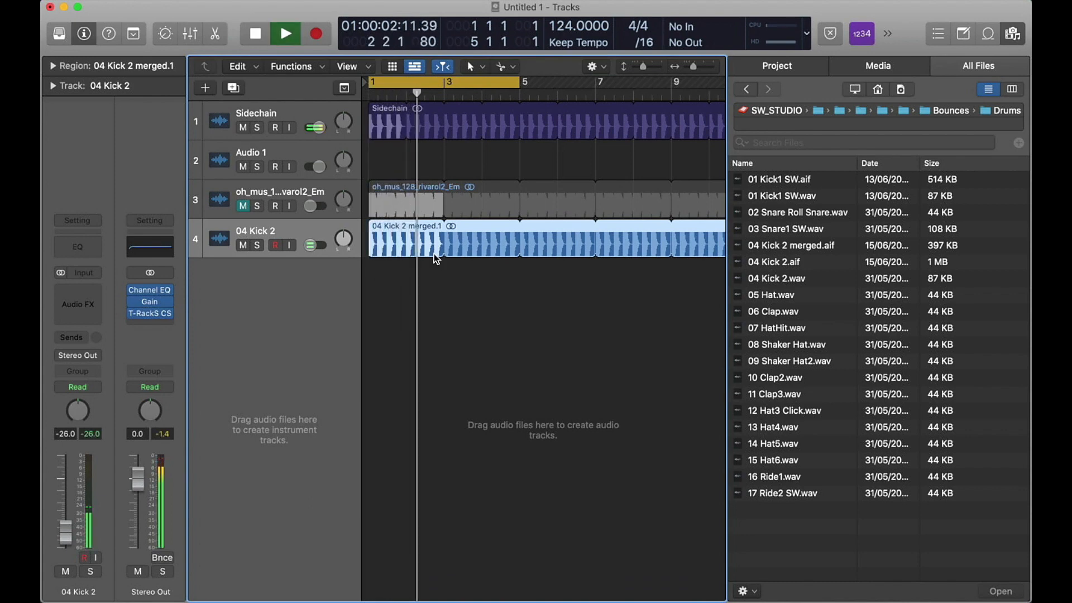
{"action": "key", "text": "space"}
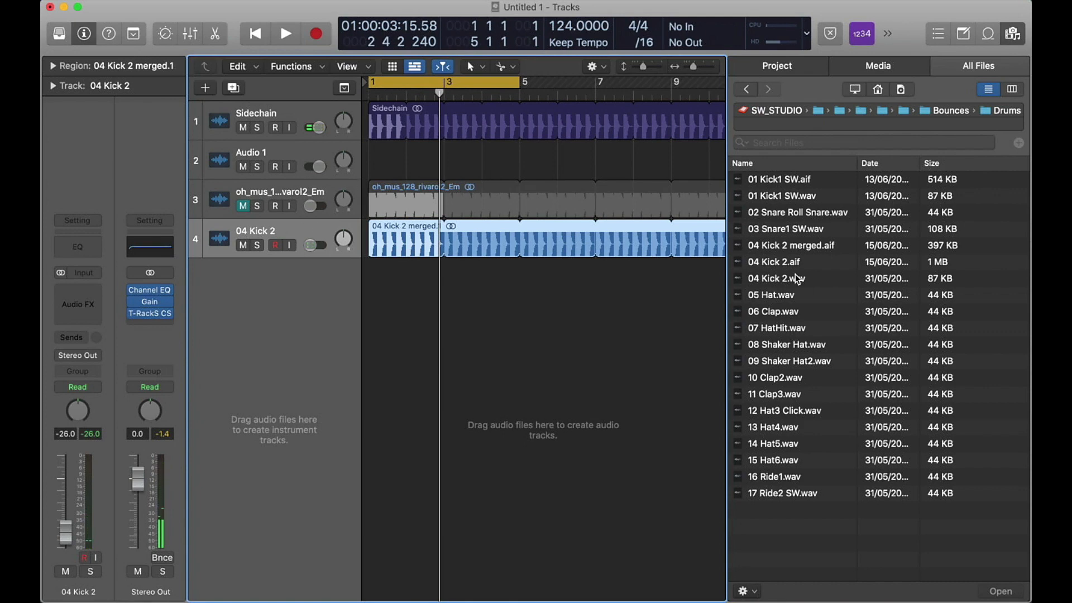
Step: Audition the 05 Hat.wav sample and add it to a new audio track at bar 1
{"action": "left_click", "coordinate": [765, 282]}
{"action": "left_click", "coordinate": [766, 296]}
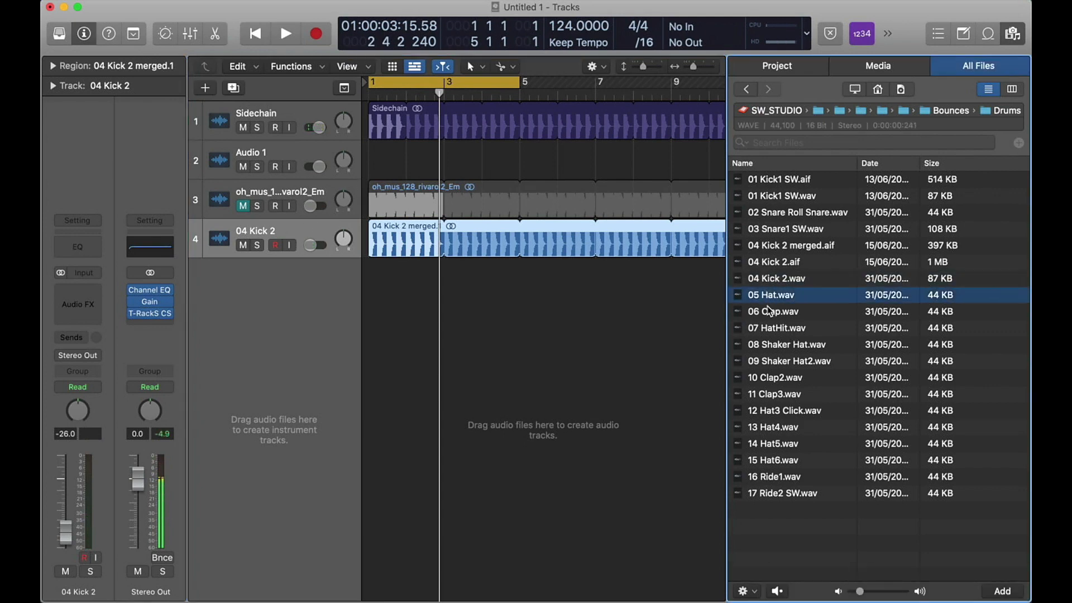
{"action": "left_click_drag", "start_coordinate": [765, 302], "coordinate": [376, 292]}
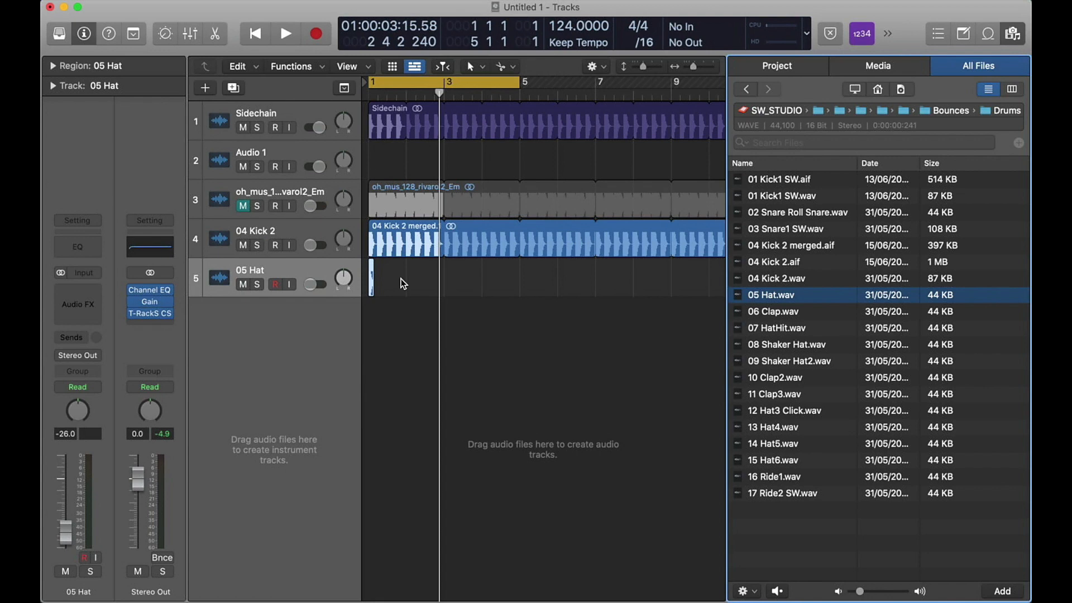
Step: Move the hat region to the first off-beat of bar 1 and copy it to the bar's other three off-beats
{"action": "key", "text": "space"}
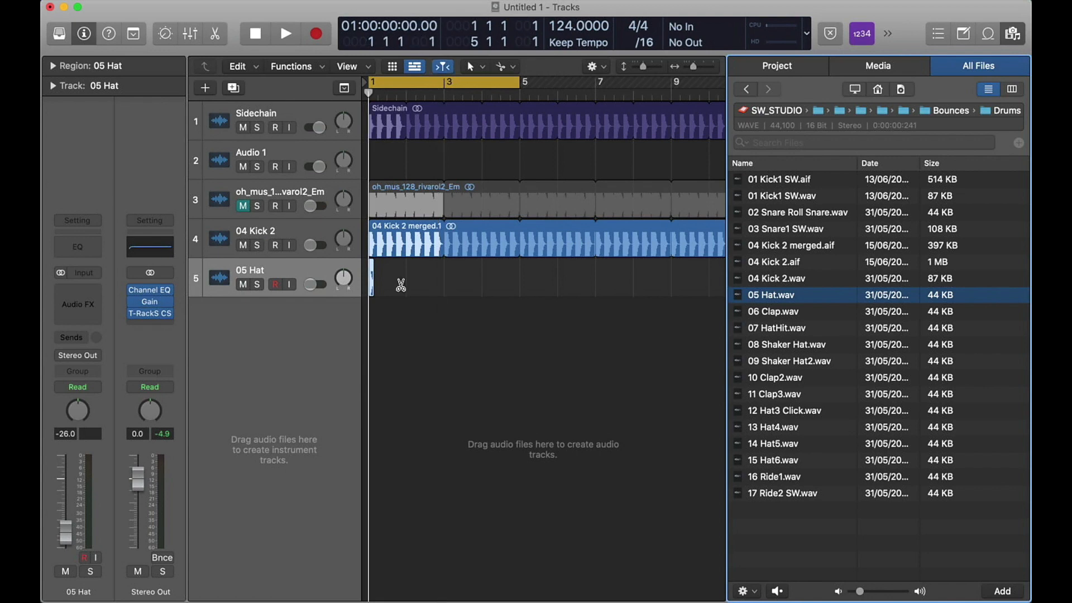
{"action": "left_click", "coordinate": [401, 280]}
{"action": "key", "text": "super+Right"}
{"action": "key", "text": "super+Right"}
{"action": "key", "text": "super+Right"}
{"action": "key", "text": "super+Right"}
{"action": "key", "text": "super+Right"}
{"action": "key", "text": "super+Right"}
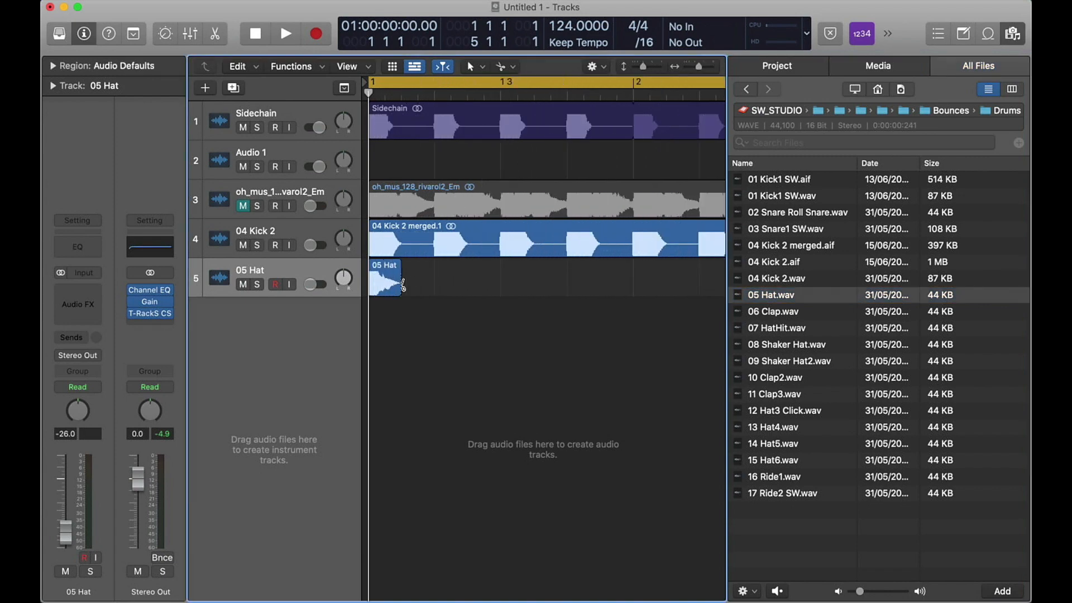
{"action": "left_click_drag", "start_coordinate": [389, 274], "coordinate": [487, 274]}
{"action": "left_click", "coordinate": [475, 285]}
{"action": "key", "text": "super+Left"}
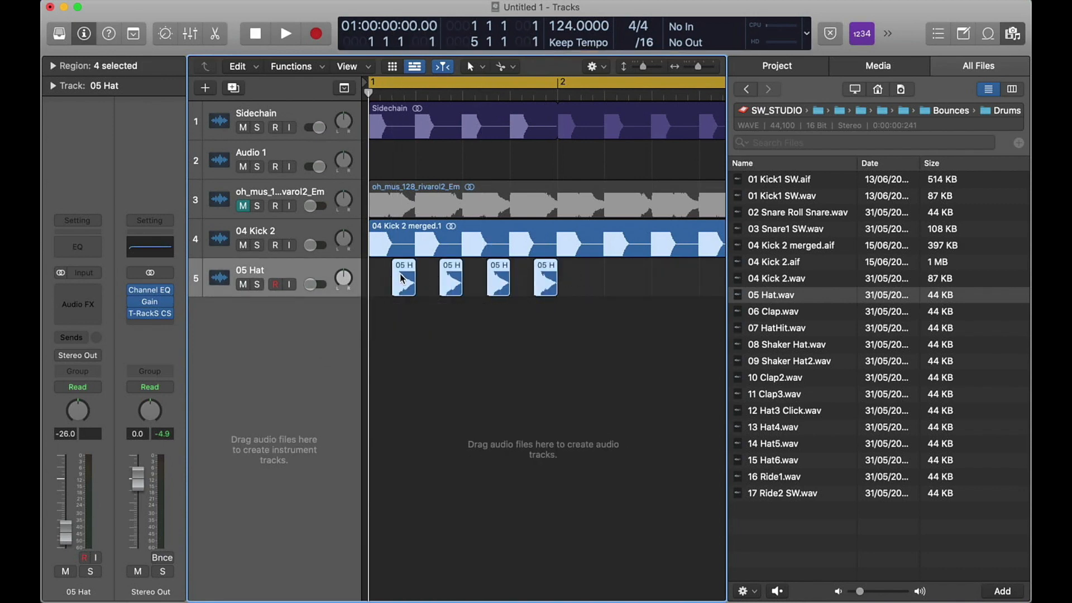
Step: Copy the four hat regions to the off-beats of bar 2 and play the pattern back
{"action": "left_click_drag", "start_coordinate": [402, 278], "coordinate": [591, 277]}
{"action": "key", "text": "space"}
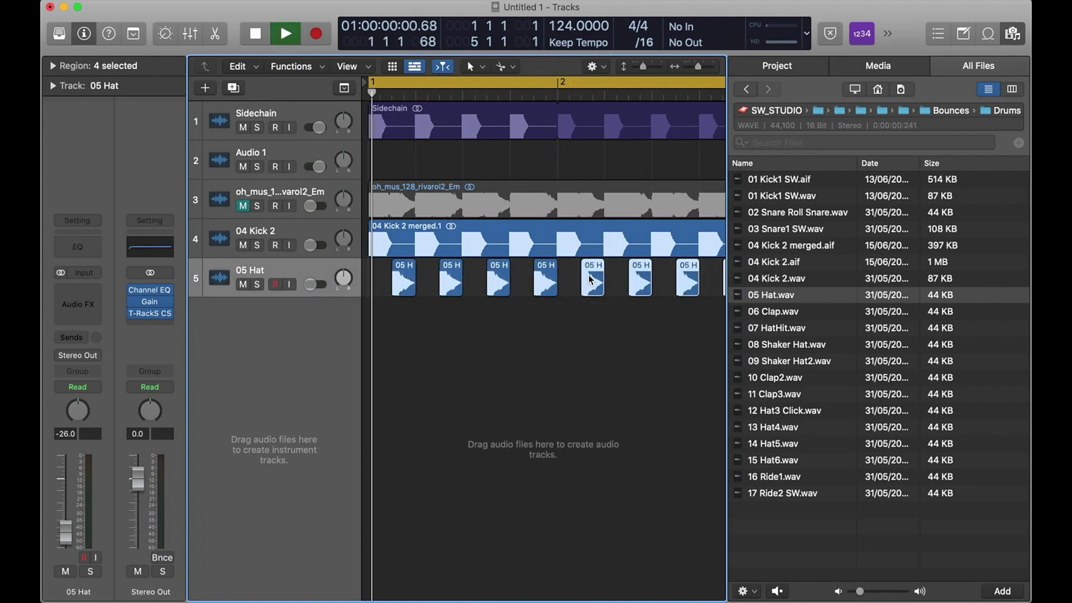
{"action": "key", "text": "super+Left"}
{"action": "key", "text": "super+Left"}
{"action": "key", "text": "super+Up"}
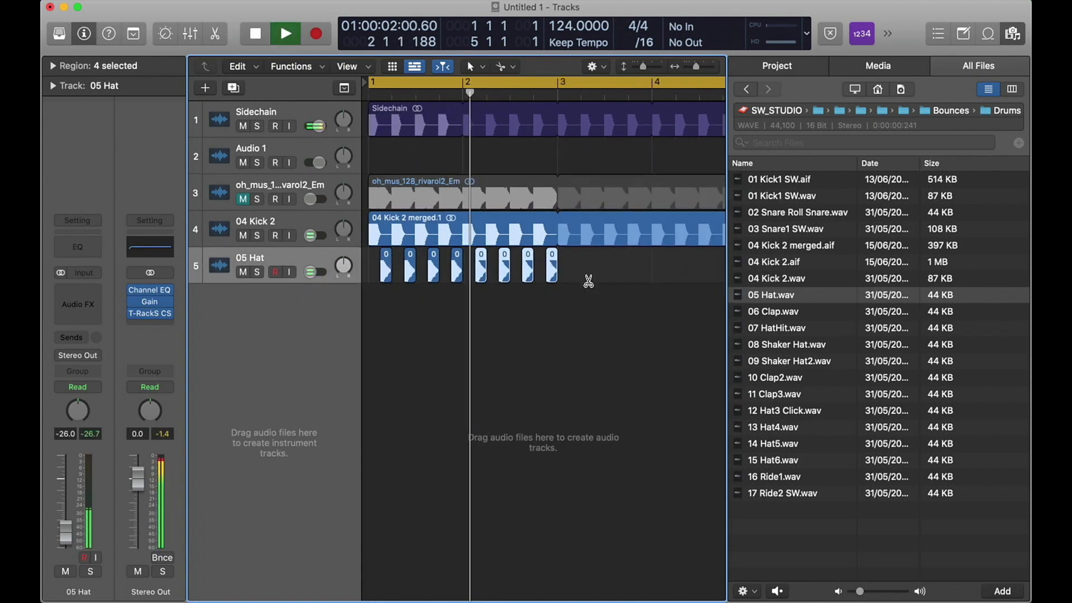
{"action": "key", "text": "super+Up"}
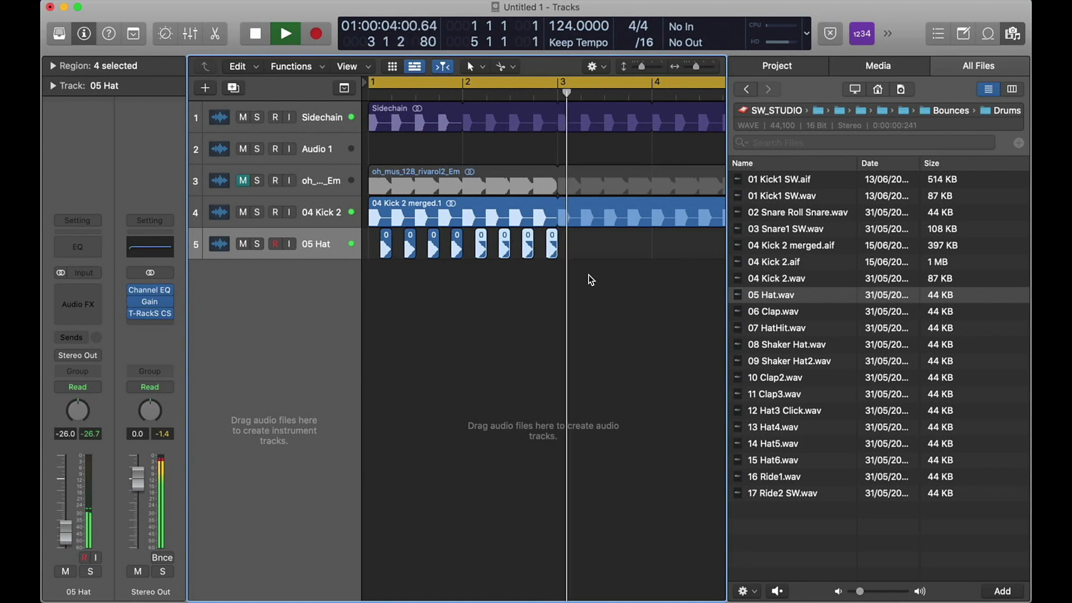
{"action": "key", "text": "space"}
Step: Set the cycle range from bar 1 to bar 3 and briefly play the kick and hat loop
{"action": "left_click", "coordinate": [387, 82]}
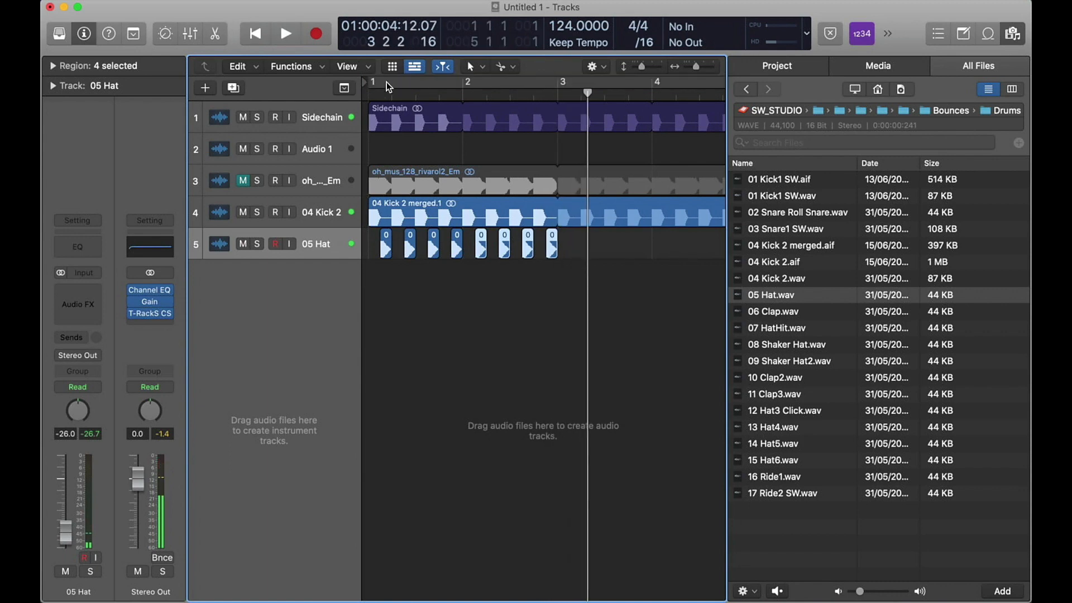
{"action": "left_click_drag", "start_coordinate": [370, 84], "coordinate": [557, 84]}
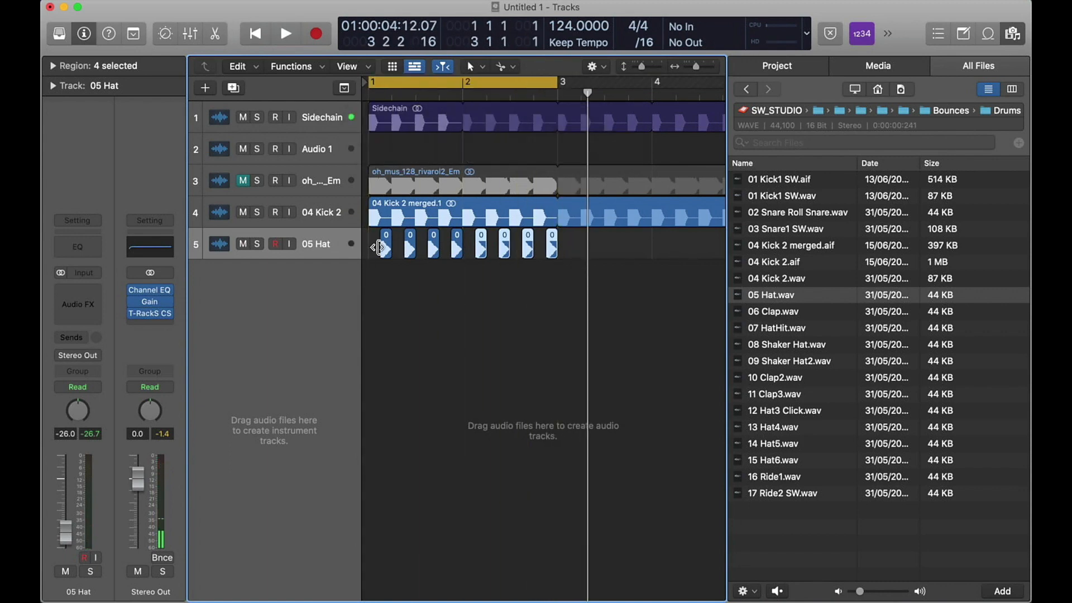
{"action": "key", "text": "space"}
{"action": "key", "text": "space"}
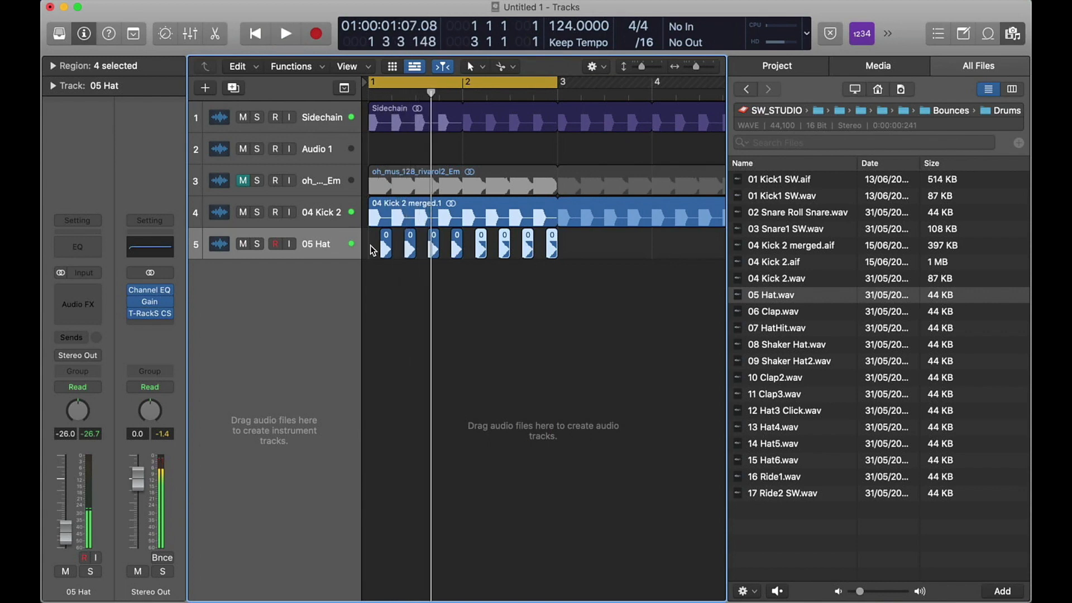
Step: Unmute the oh_mus_128_rivarol2_Em track, play it with the kick and hat, and mute it again
{"action": "left_click", "coordinate": [244, 180]}
{"action": "key", "text": "space"}
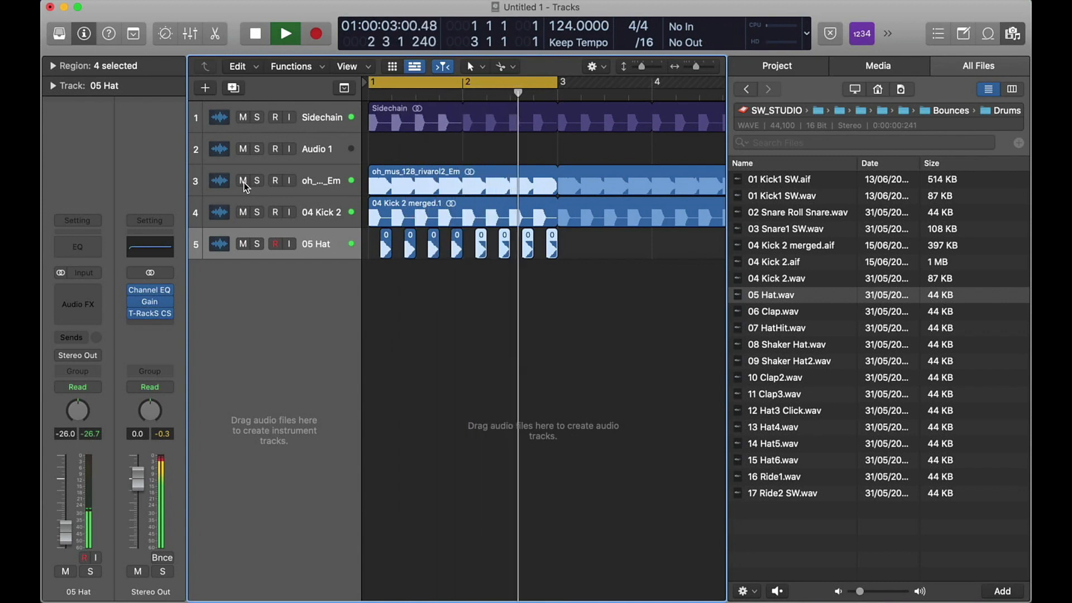
{"action": "key", "text": "space"}
{"action": "left_click", "coordinate": [244, 181]}
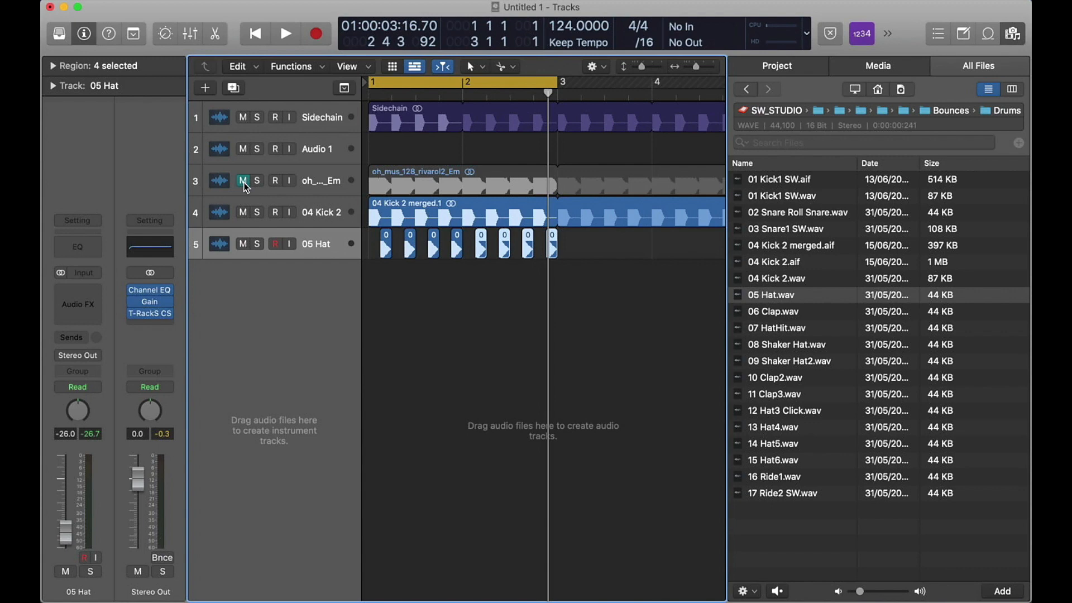
Step: Solo the Sidechain track and play it back to check its signal
{"action": "key", "text": "super+Down"}
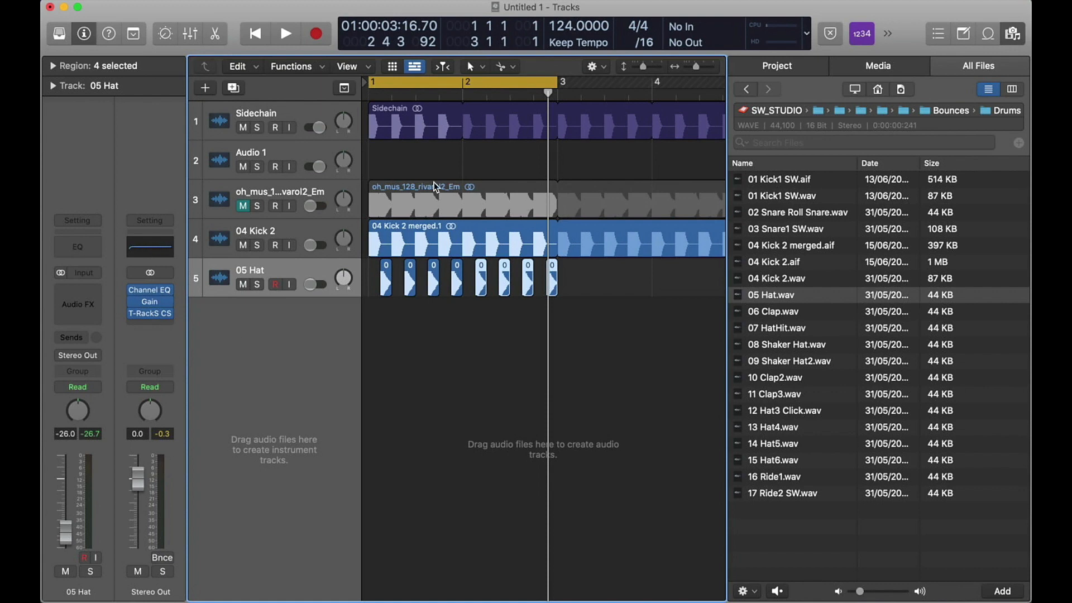
{"action": "left_click", "coordinate": [296, 111]}
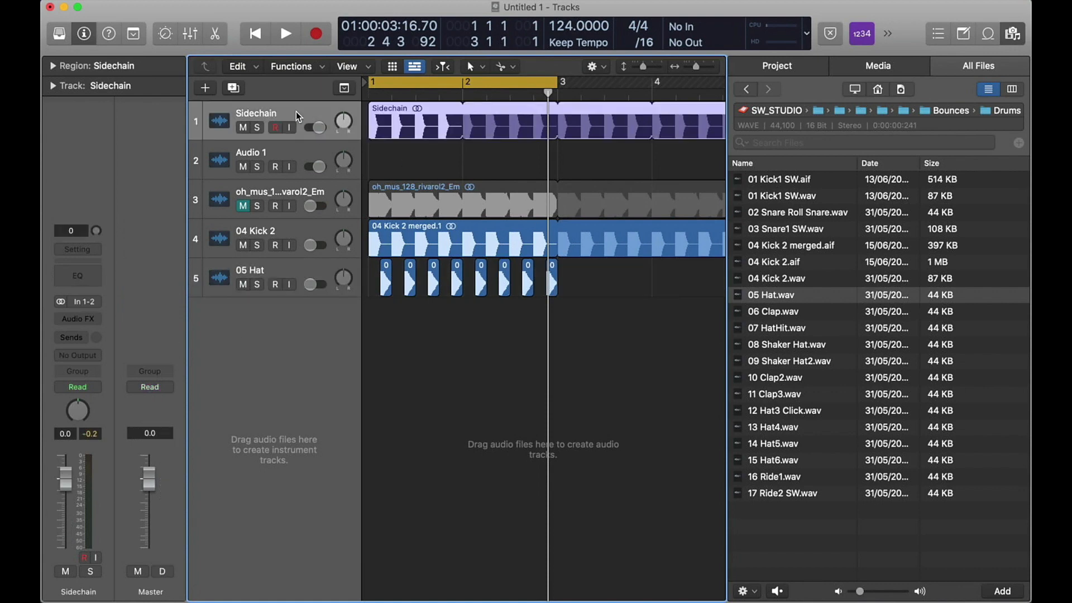
{"action": "left_click", "coordinate": [257, 127]}
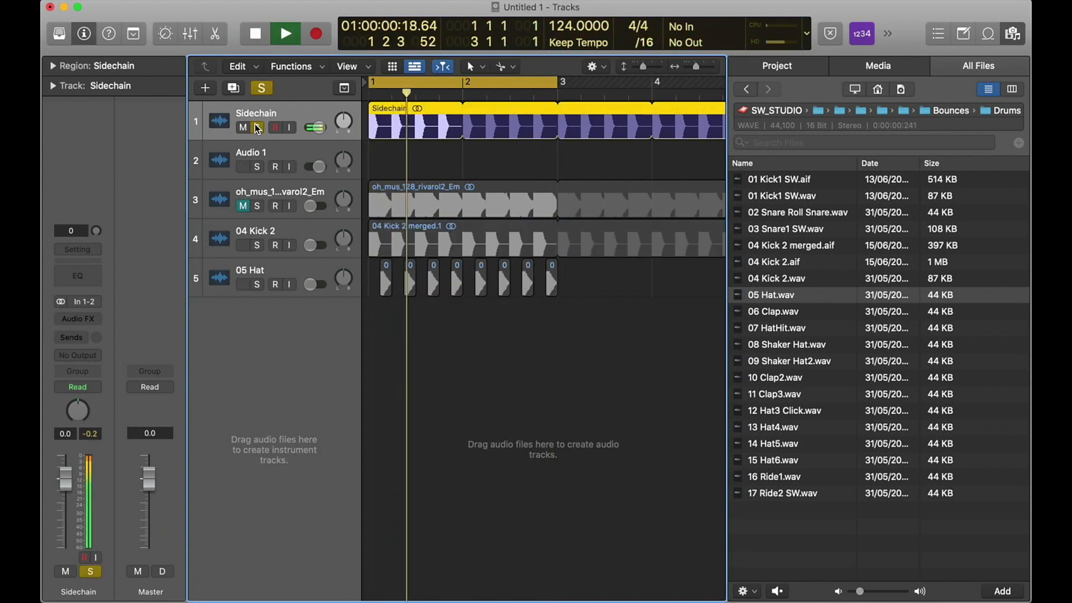
{"action": "key", "text": "space"}
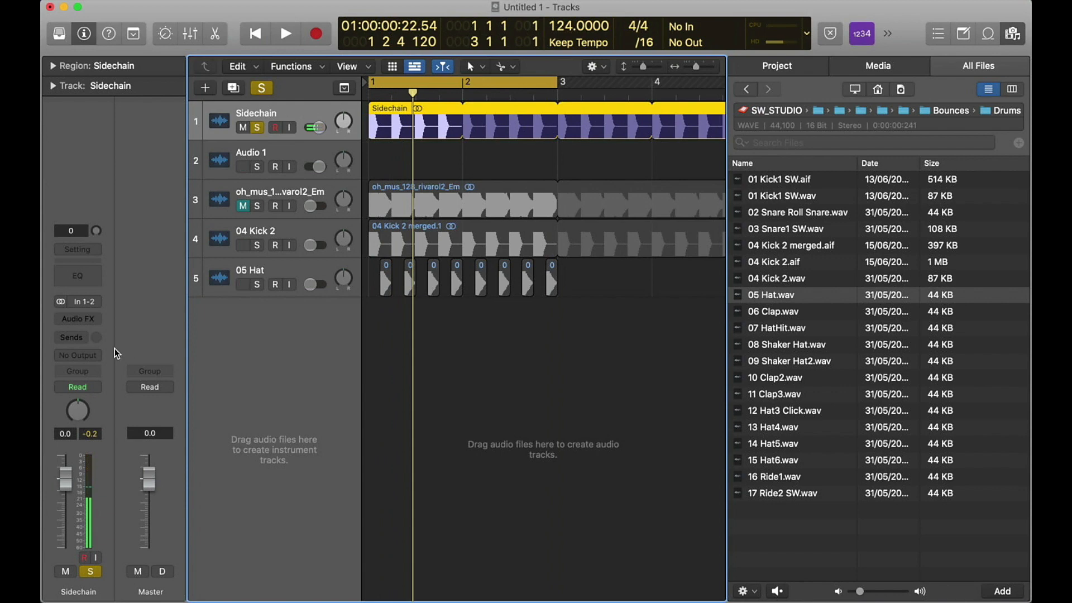
Step: Check the Sidechain track's output routing options, keep No Output, and turn off its solo
{"action": "left_click", "coordinate": [84, 355]}
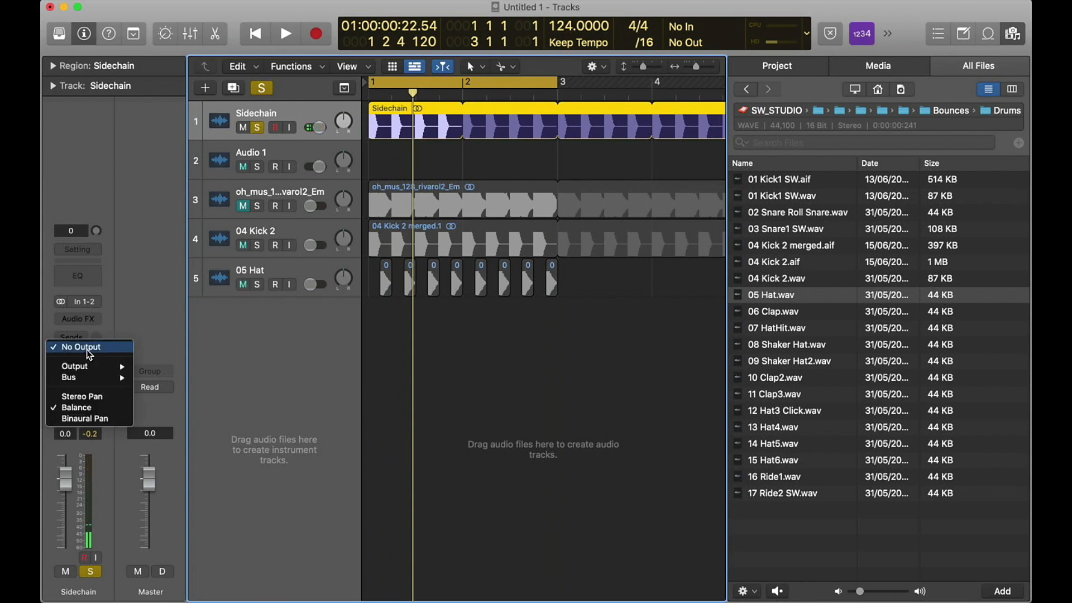
{"action": "mouse_move", "coordinate": [108, 369]}
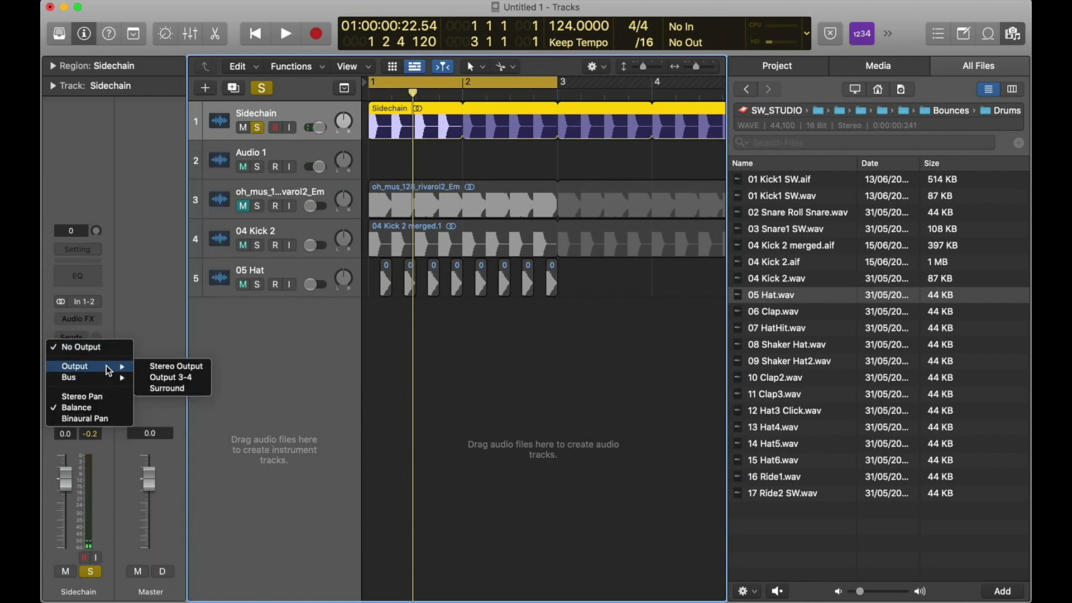
{"action": "left_click", "coordinate": [142, 291]}
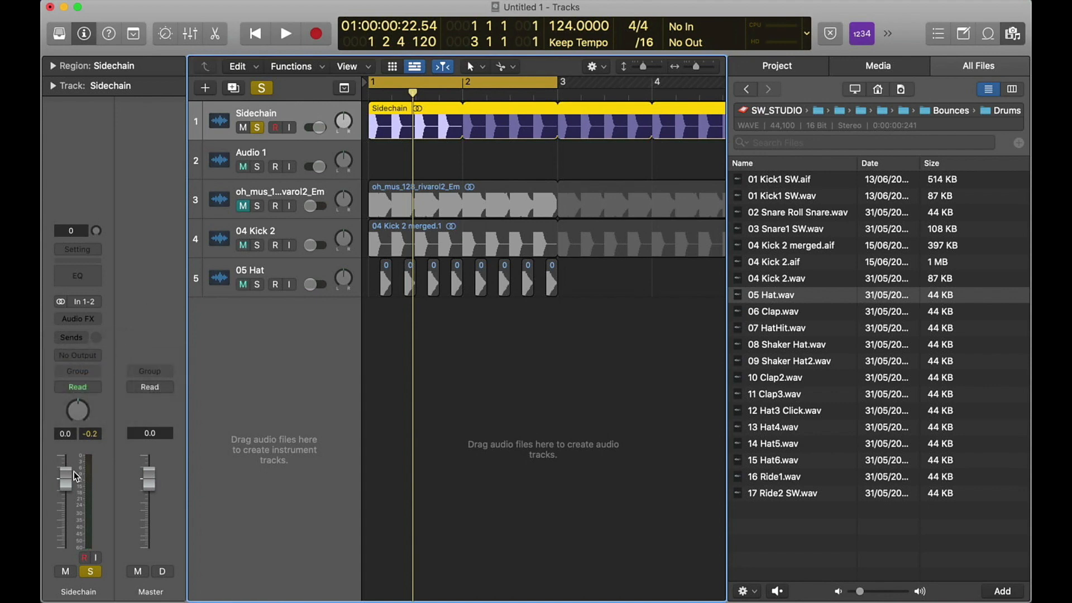
{"action": "left_click", "coordinate": [258, 128]}
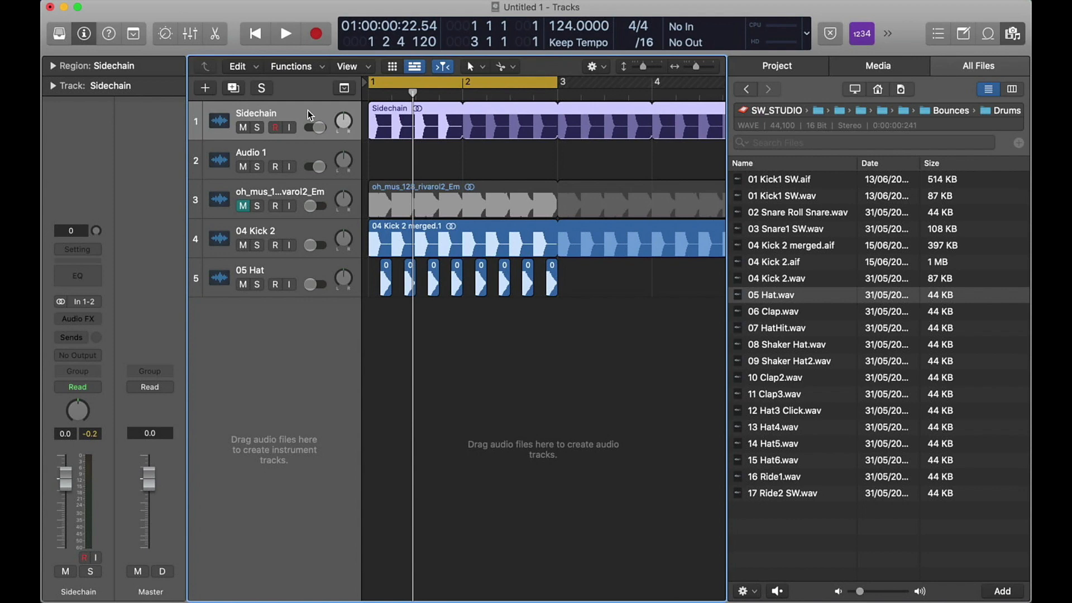
Step: Open the mixer to show the channel strips of all tracks
{"action": "key", "text": "super+Left"}
{"action": "key", "text": "super+Left"}
{"action": "key", "text": "super+Up"}
{"action": "key", "text": "super+Right"}
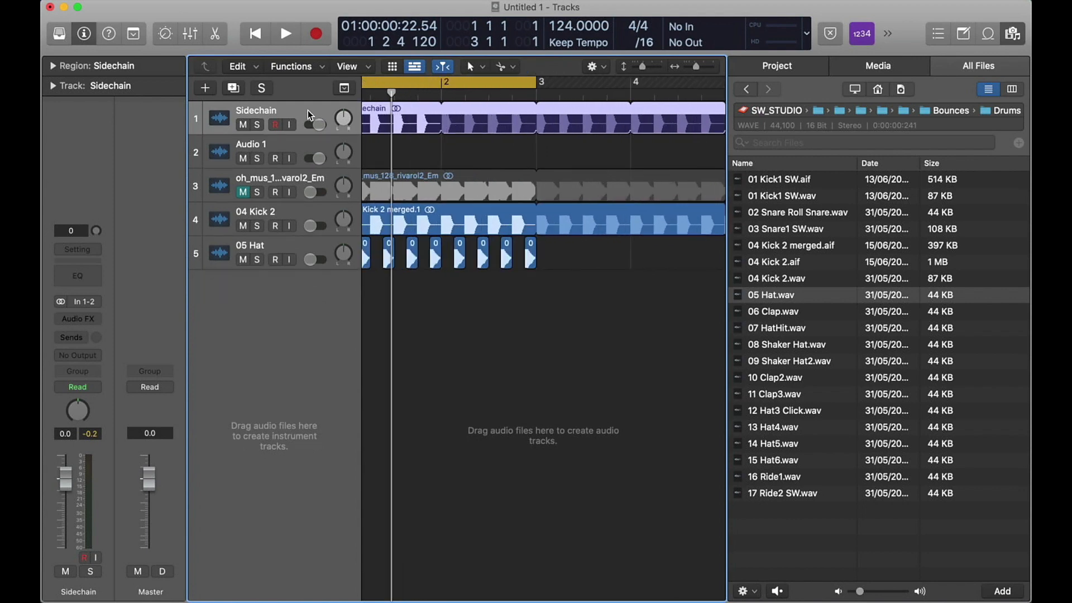
{"action": "key", "text": "super+Right"}
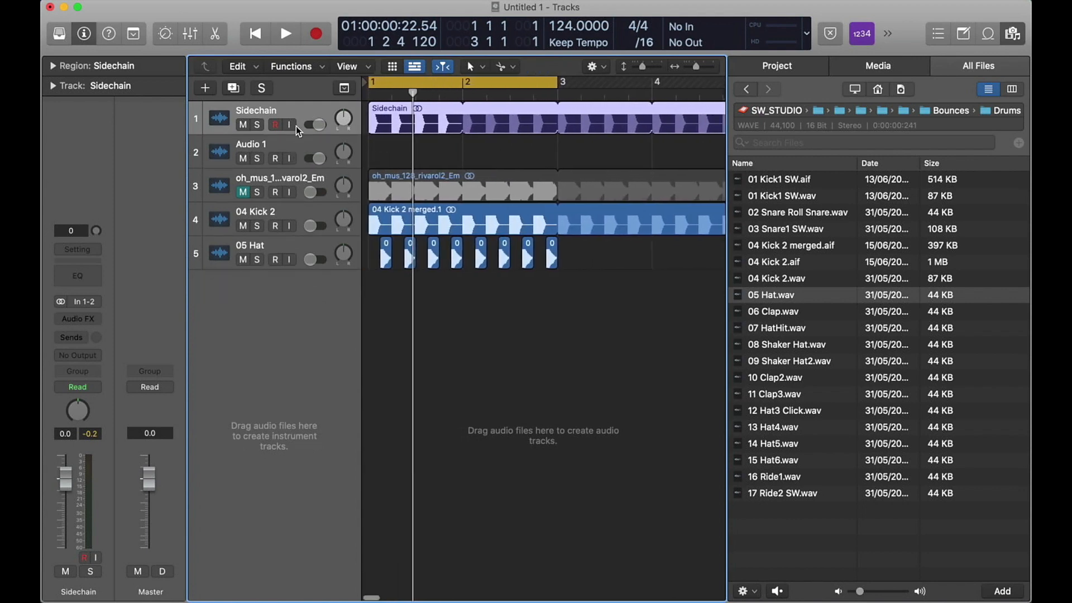
{"action": "left_click", "coordinate": [191, 33]}
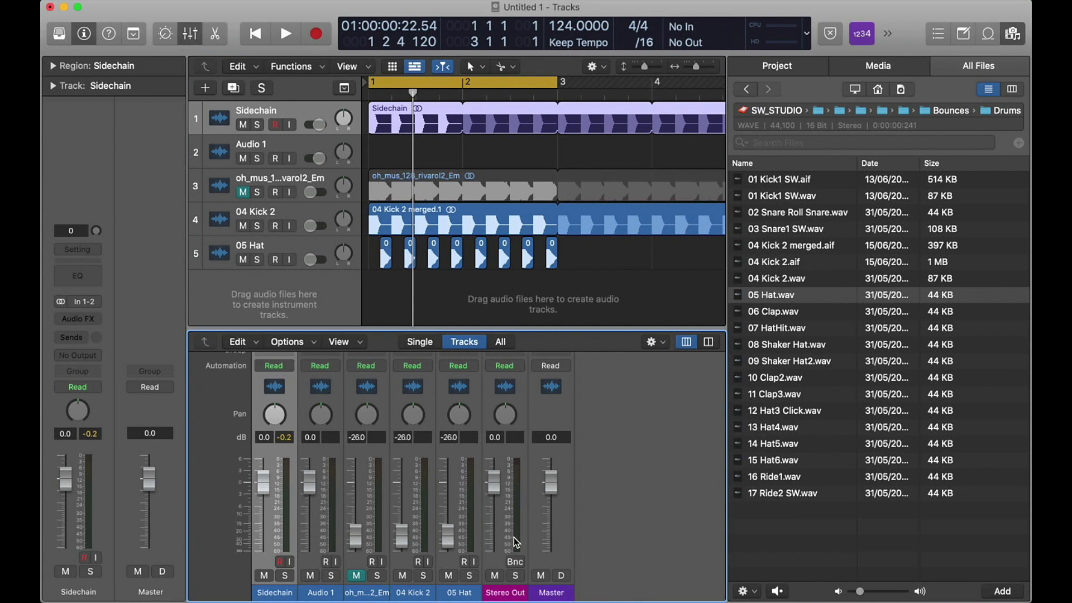
Step: Select the music sample, 04 Kick 2 and 05 Hat channels, raise their faders together to -20.0 dB, and close the mixer
{"action": "left_click", "coordinate": [468, 559]}
{"action": "left_click", "coordinate": [356, 535], "text": "shift"}
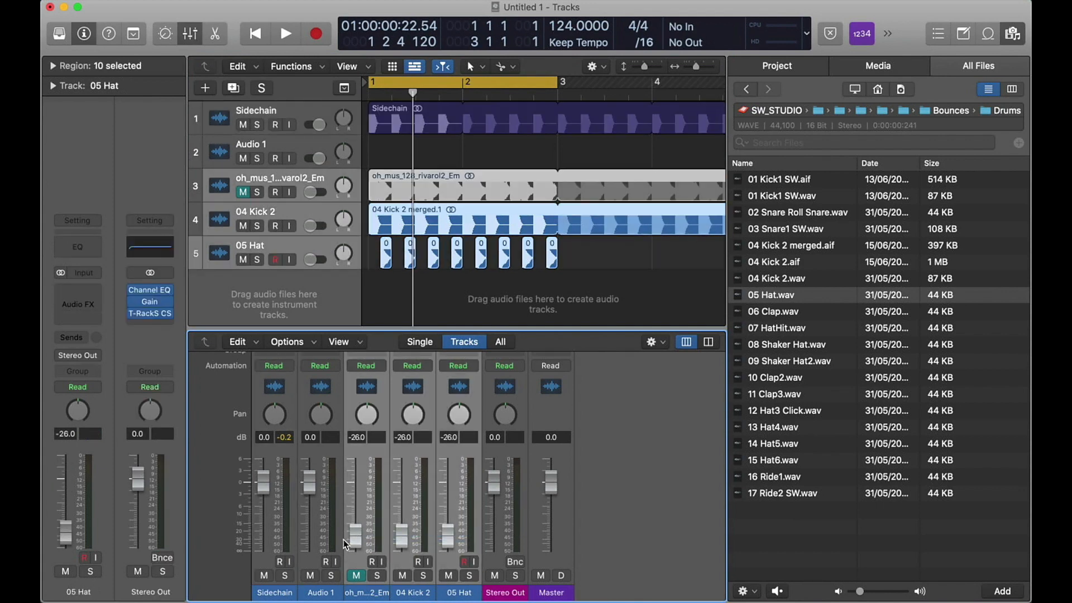
{"action": "left_click_drag", "start_coordinate": [401, 536], "coordinate": [402, 530]}
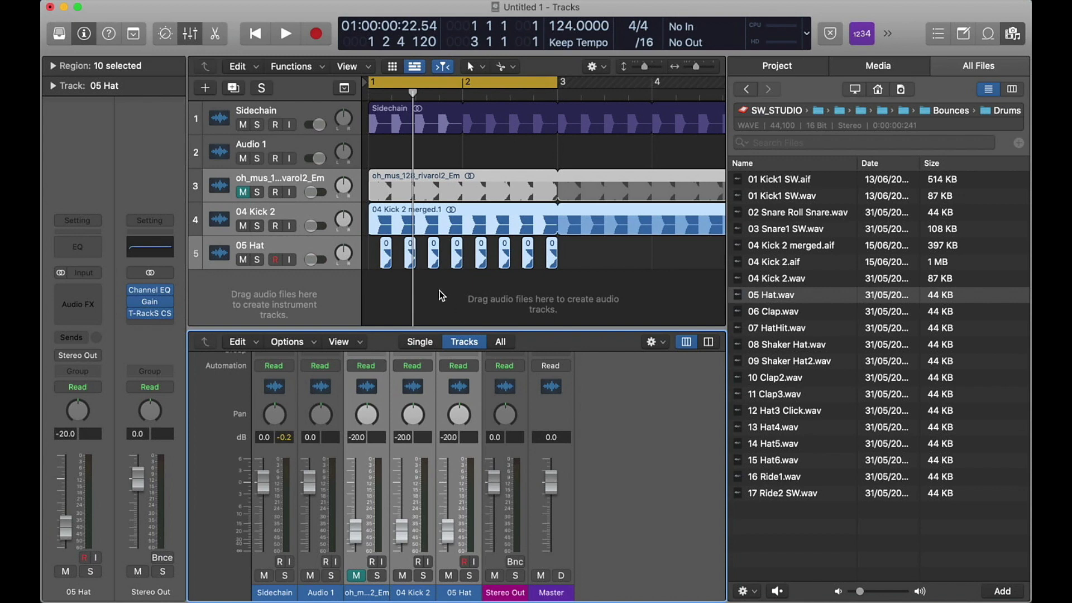
{"action": "mouse_move", "coordinate": [145, 285]}
{"action": "left_click", "coordinate": [190, 37]}
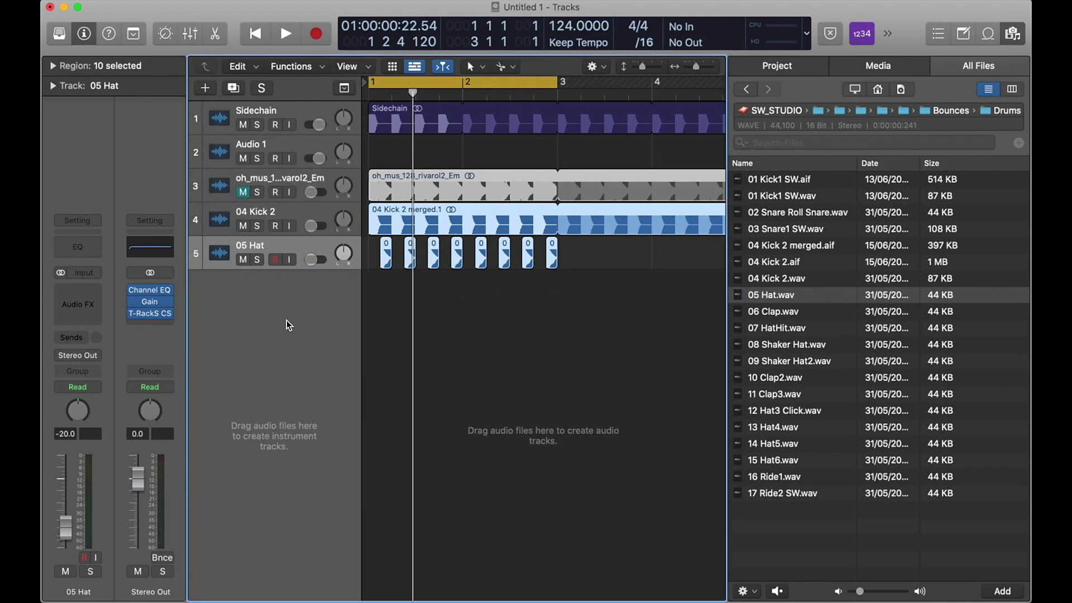
Step: Examine the Stereo Out's Gain and T-RackS CS plug-ins, including the EQ, compressor, limiter and clipper modules, and close them
{"action": "mouse_move", "coordinate": [151, 308]}
{"action": "left_click", "coordinate": [150, 306]}
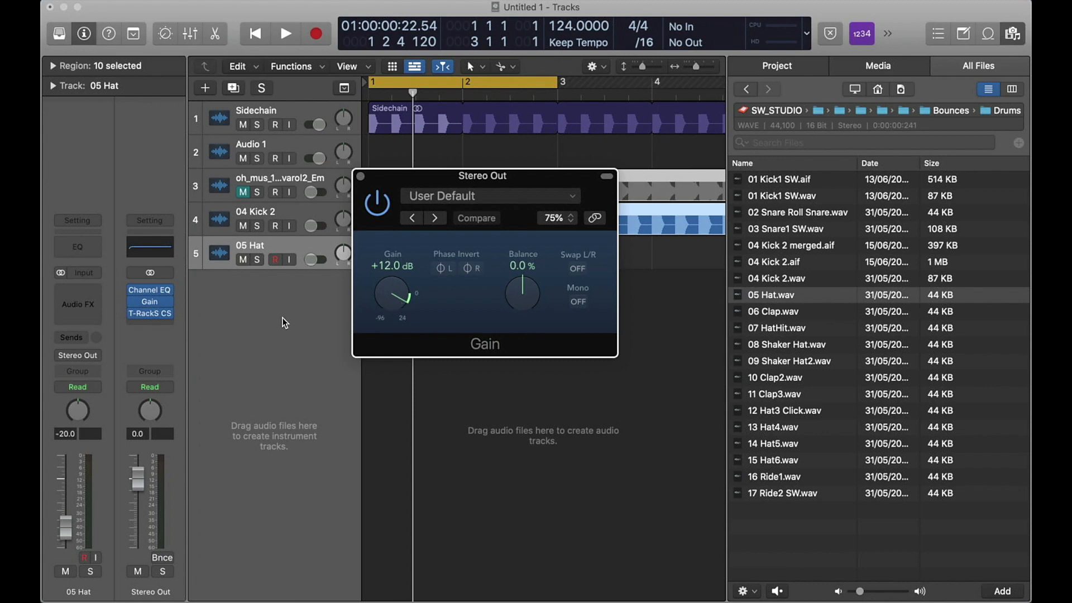
{"action": "left_click", "coordinate": [151, 314]}
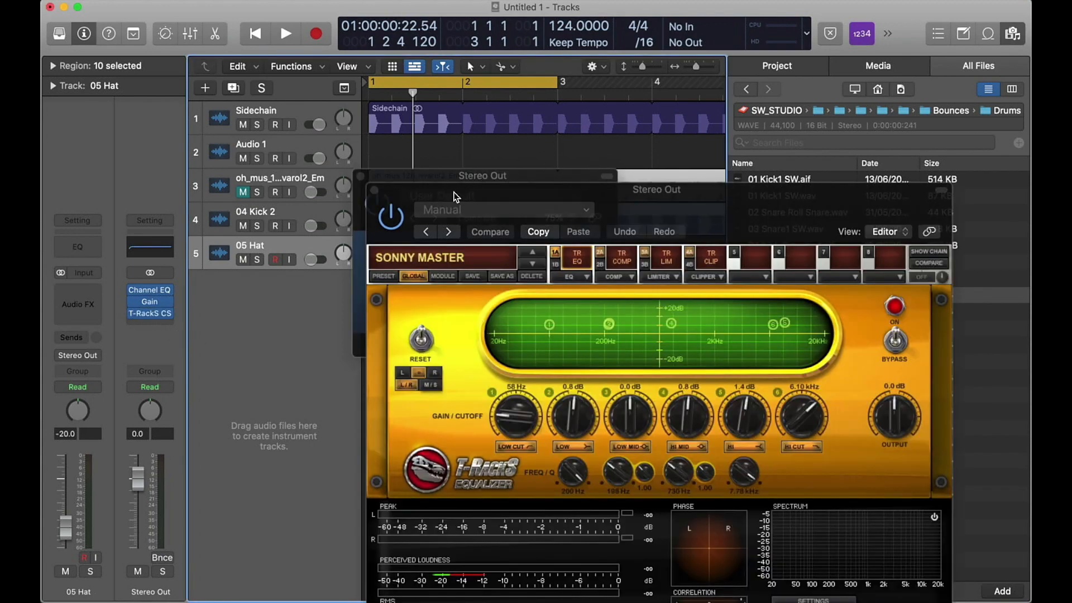
{"action": "left_click_drag", "start_coordinate": [456, 197], "coordinate": [387, 114]}
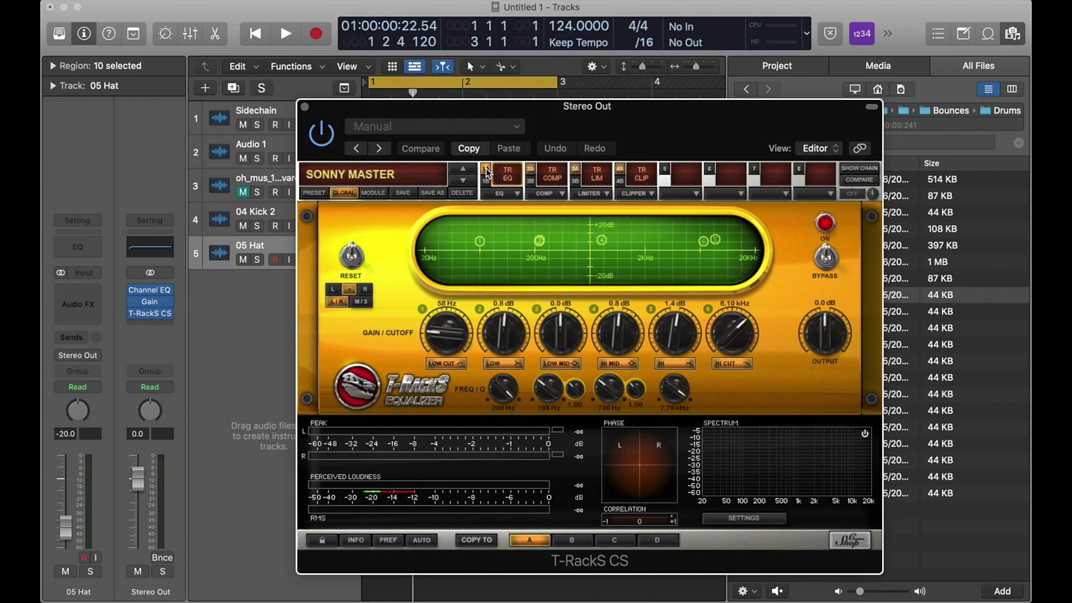
{"action": "left_click", "coordinate": [531, 170]}
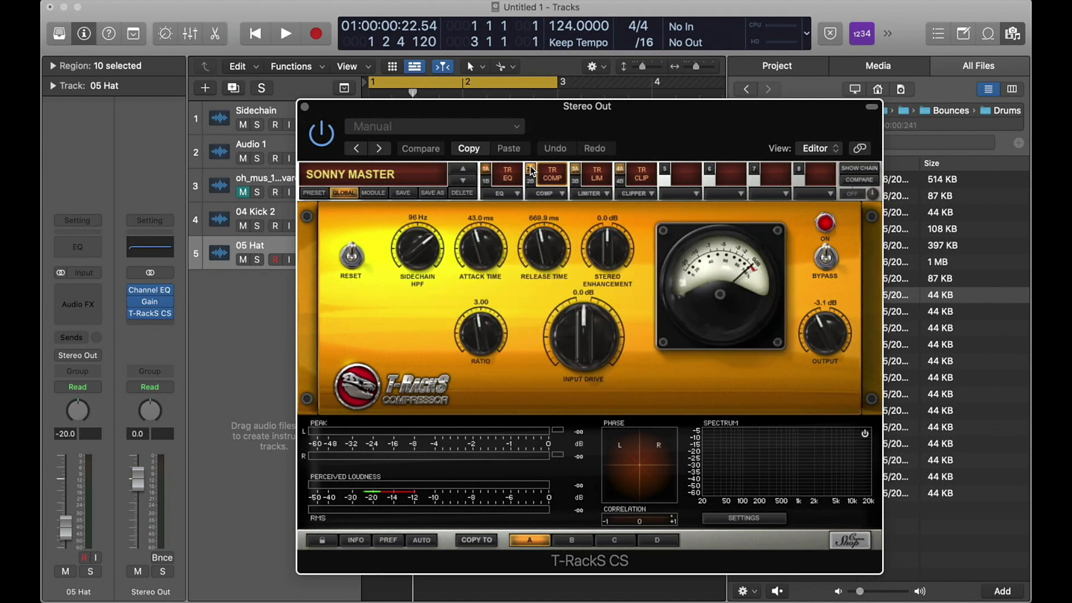
{"action": "left_click", "coordinate": [583, 170]}
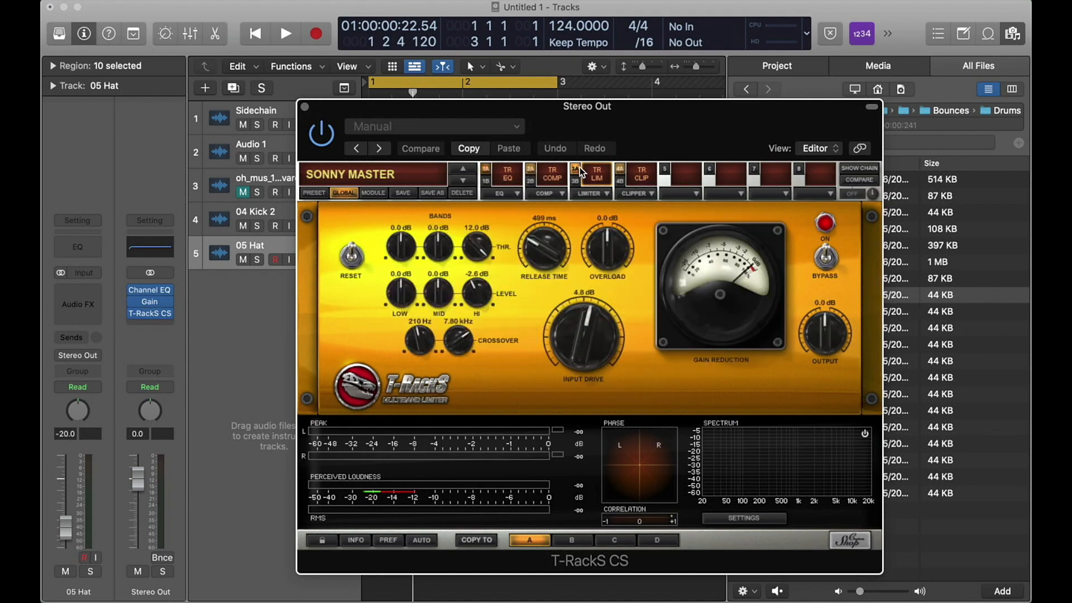
{"action": "left_click", "coordinate": [620, 171]}
{"action": "left_click", "coordinate": [491, 172]}
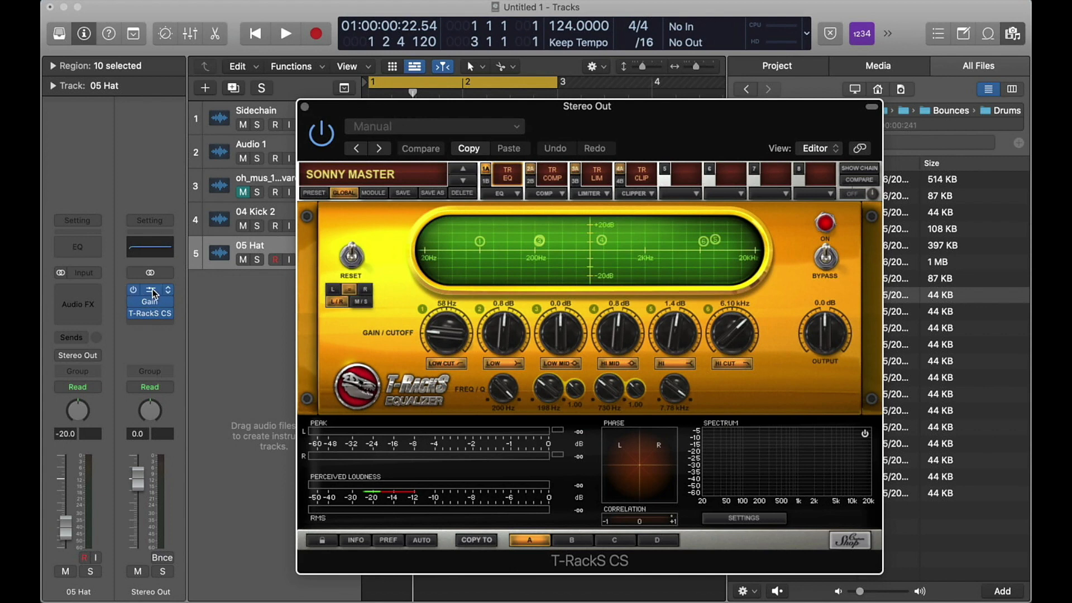
{"action": "mouse_move", "coordinate": [152, 292]}
{"action": "left_click", "coordinate": [304, 106]}
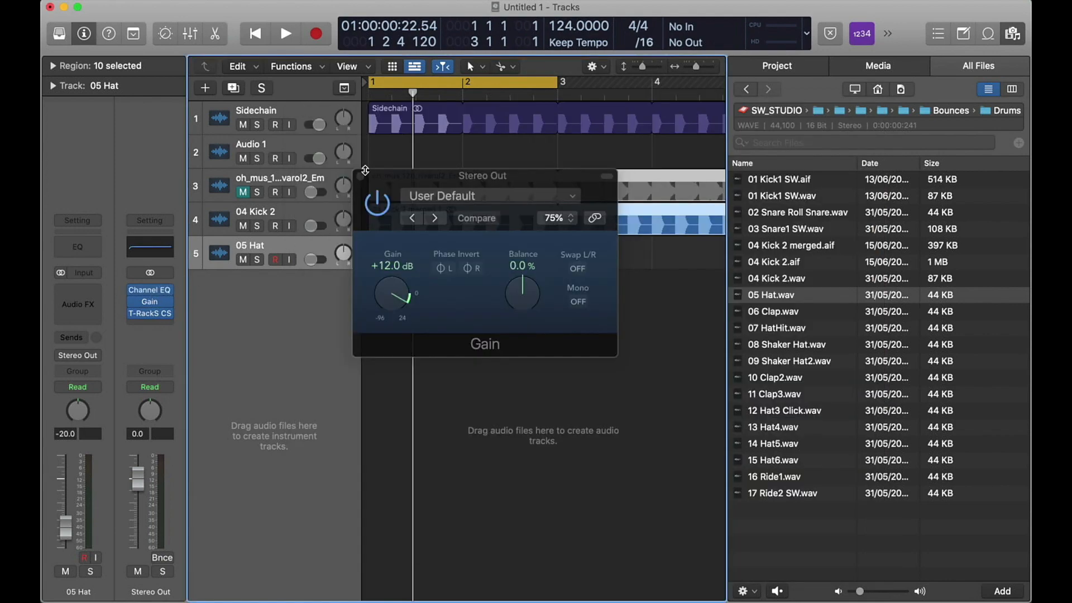
{"action": "left_click", "coordinate": [146, 296]}
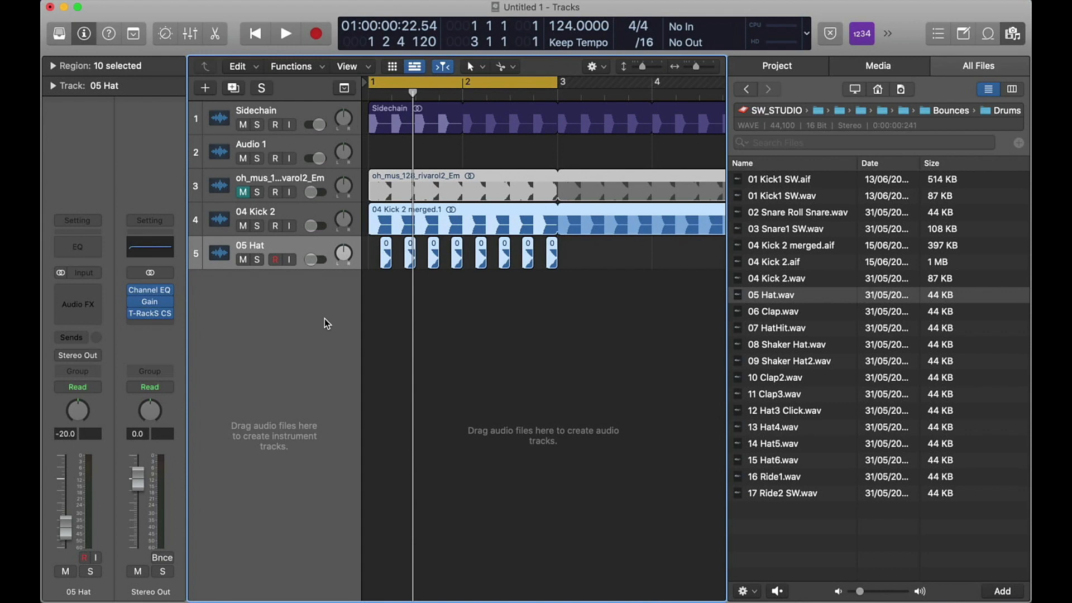
Step: Bypass and re-enable the Gain and T-RackS CS plug-ins on the Stereo Out, and play the loop with them active
{"action": "left_click", "coordinate": [134, 302]}
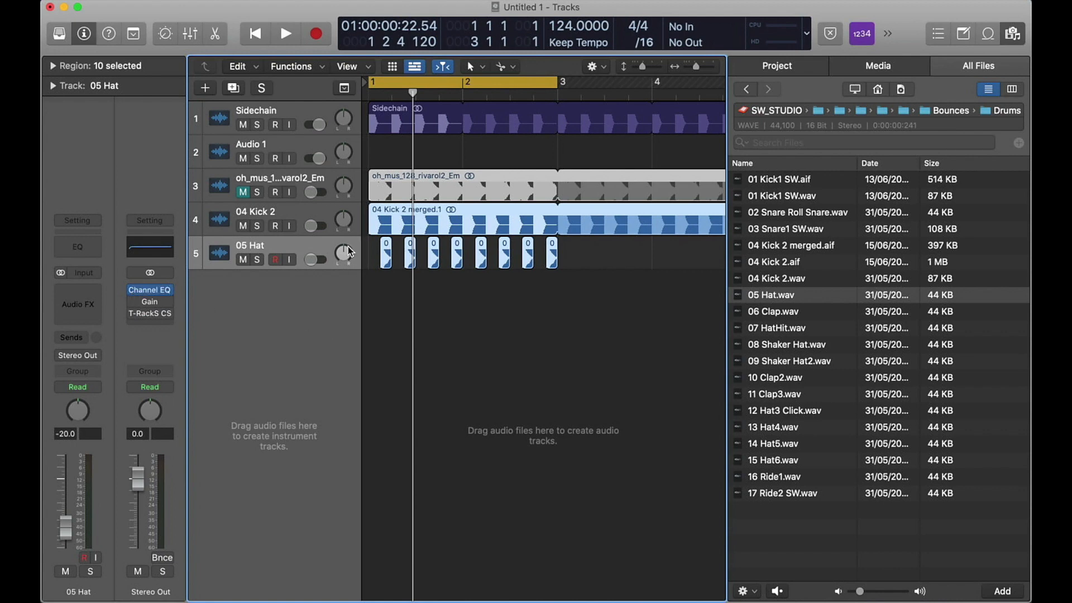
{"action": "left_click", "coordinate": [132, 303]}
{"action": "left_click", "coordinate": [131, 317]}
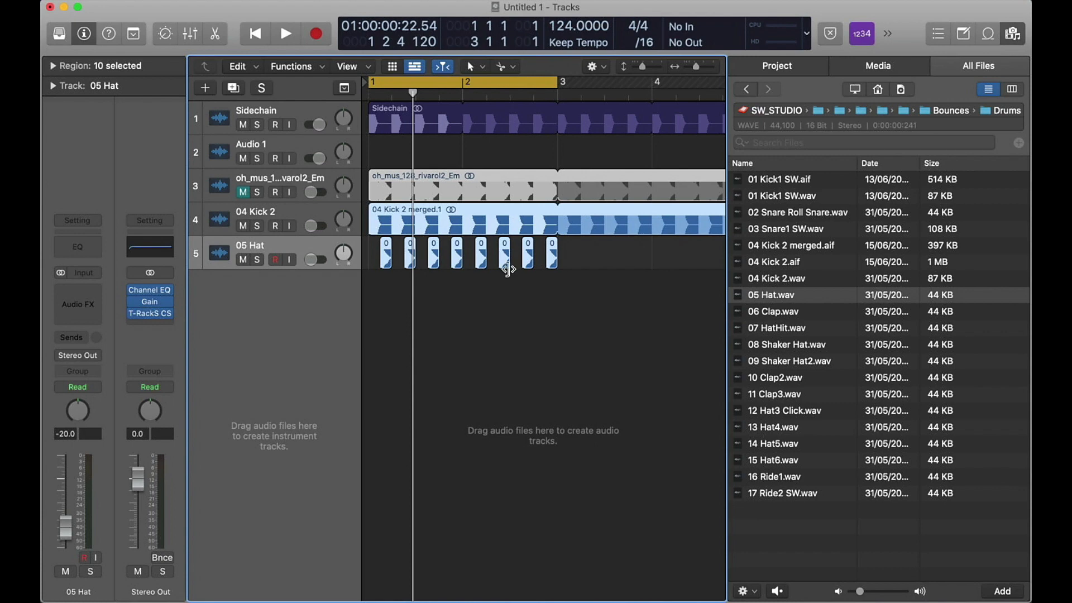
{"action": "key", "text": "space"}
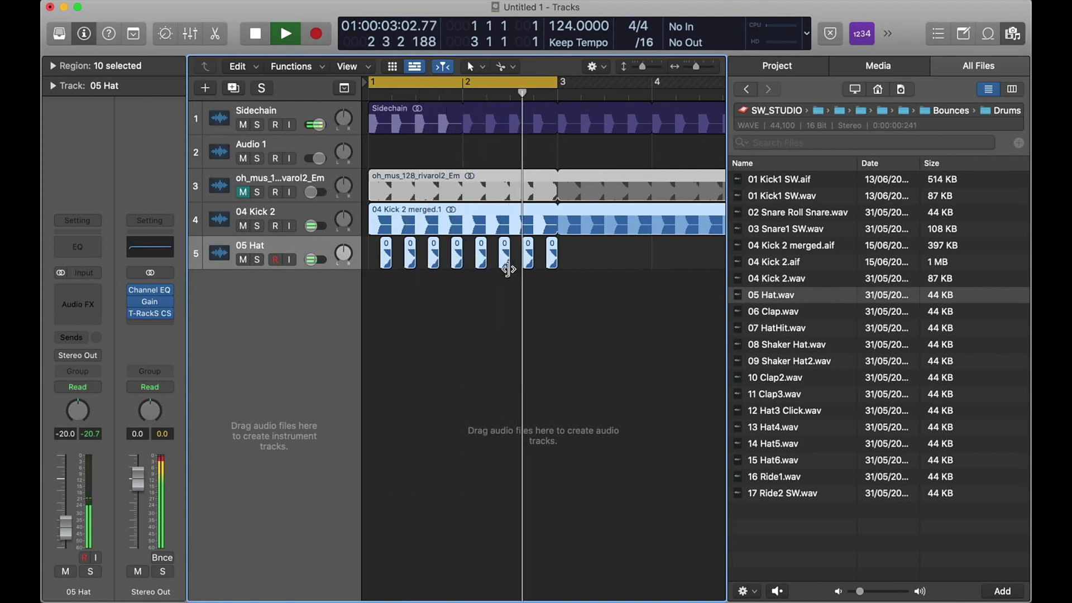
{"action": "key", "text": "space"}
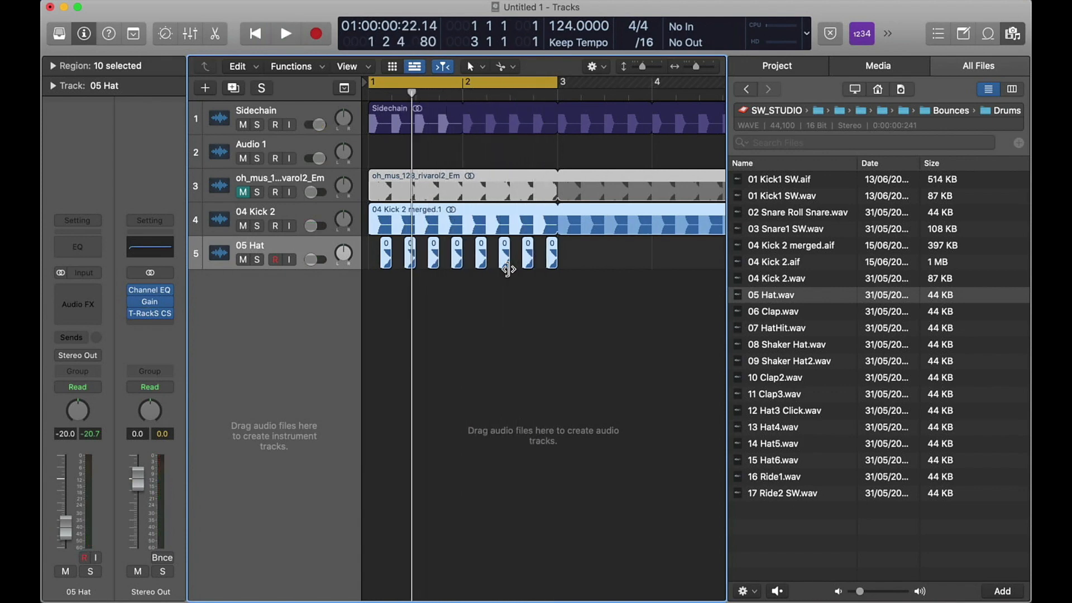
Step: Add 06 Clap.wav on a new track below the hat and place eight claps, one per beat from beat 2 of bar 1
{"action": "left_click", "coordinate": [769, 310]}
{"action": "left_click", "coordinate": [769, 325]}
{"action": "left_click", "coordinate": [766, 311]}
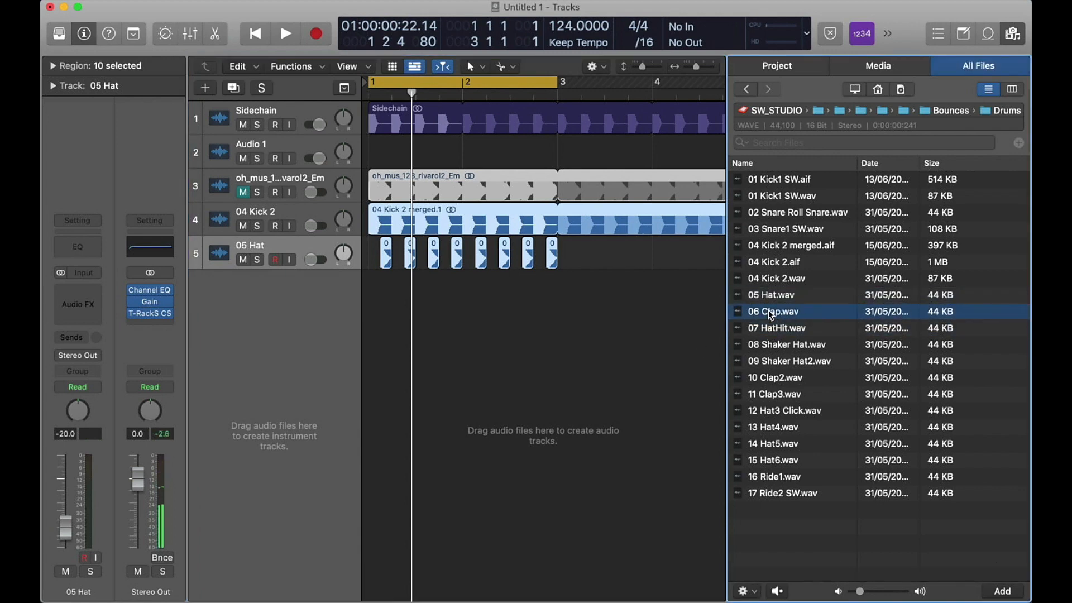
{"action": "left_click_drag", "start_coordinate": [769, 310], "coordinate": [496, 282]}
{"action": "left_click", "coordinate": [397, 287], "text": "shift"}
{"action": "left_click", "coordinate": [420, 284], "text": "shift"}
{"action": "left_click", "coordinate": [399, 283], "text": "shift"}
{"action": "left_click", "coordinate": [562, 331]}
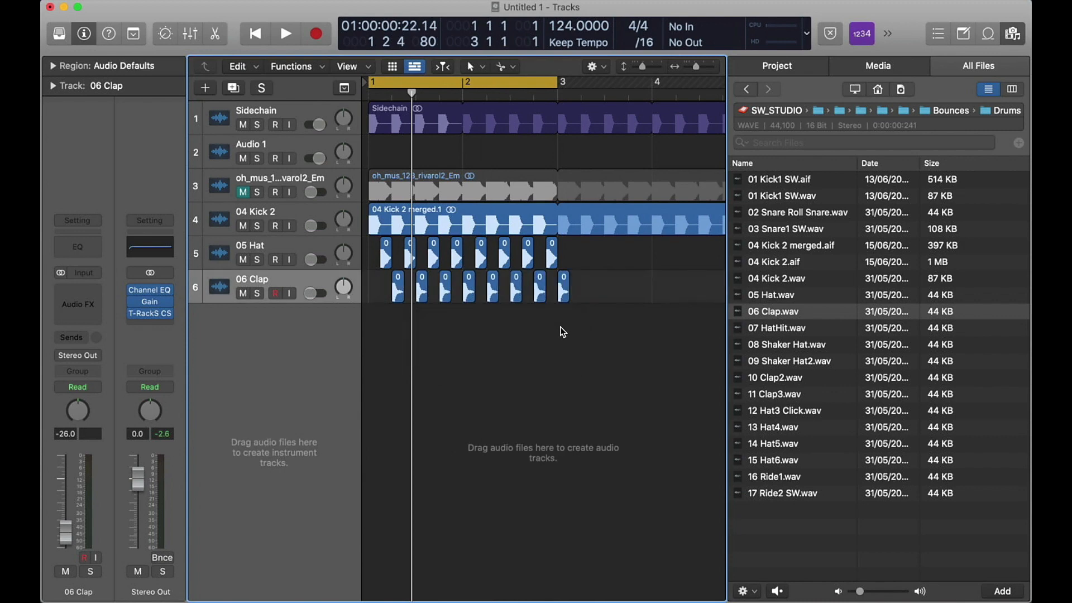
Step: Examine the clap placement against the kick and hat regions and play back the two-bar loop
{"action": "key", "text": "super+Down"}
{"action": "key", "text": "super+Right"}
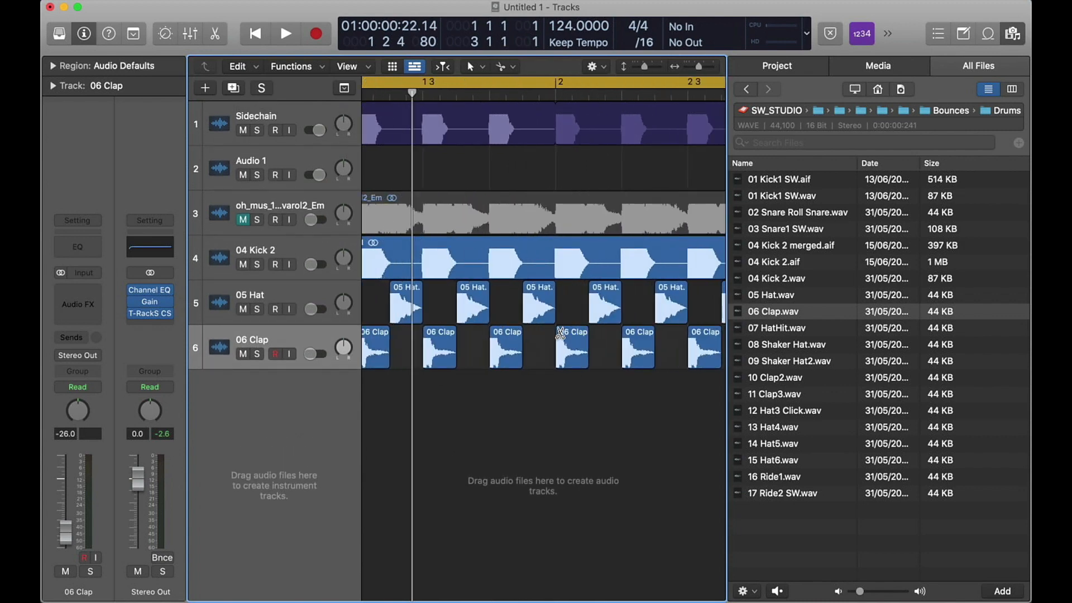
{"action": "key", "text": "super+Up"}
{"action": "key", "text": "super+Left"}
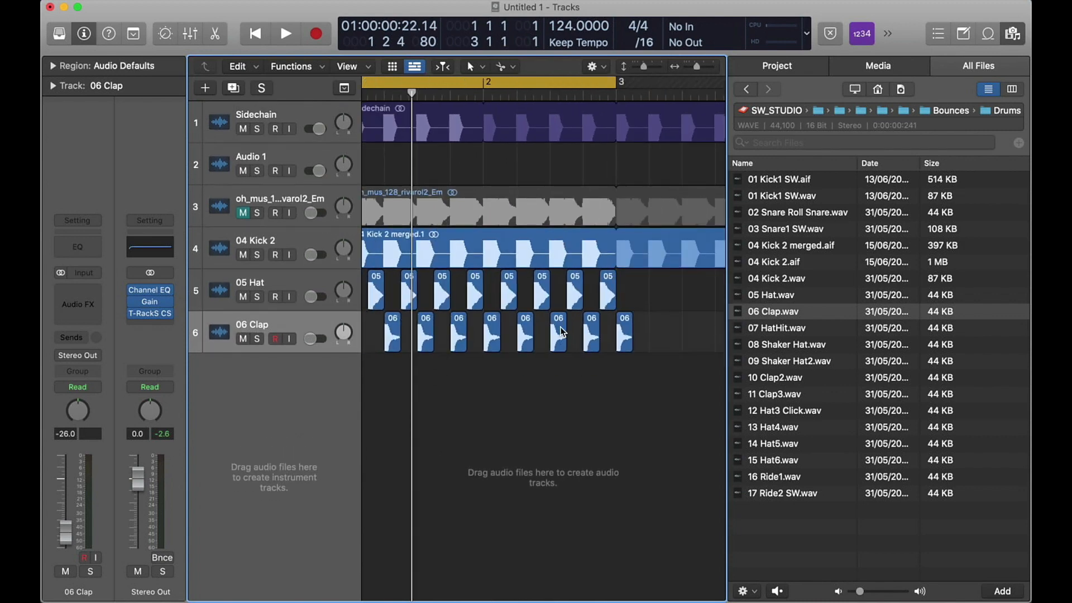
{"action": "scroll", "coordinate": [553, 306], "scroll_direction": "left", "scroll_amount": 2}
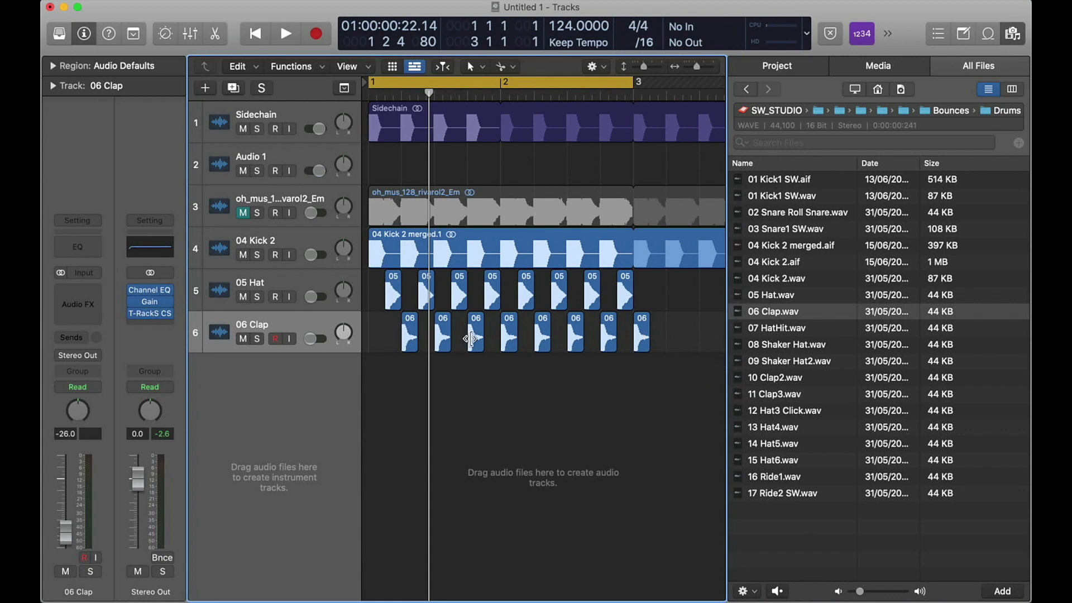
{"action": "key", "text": "space"}
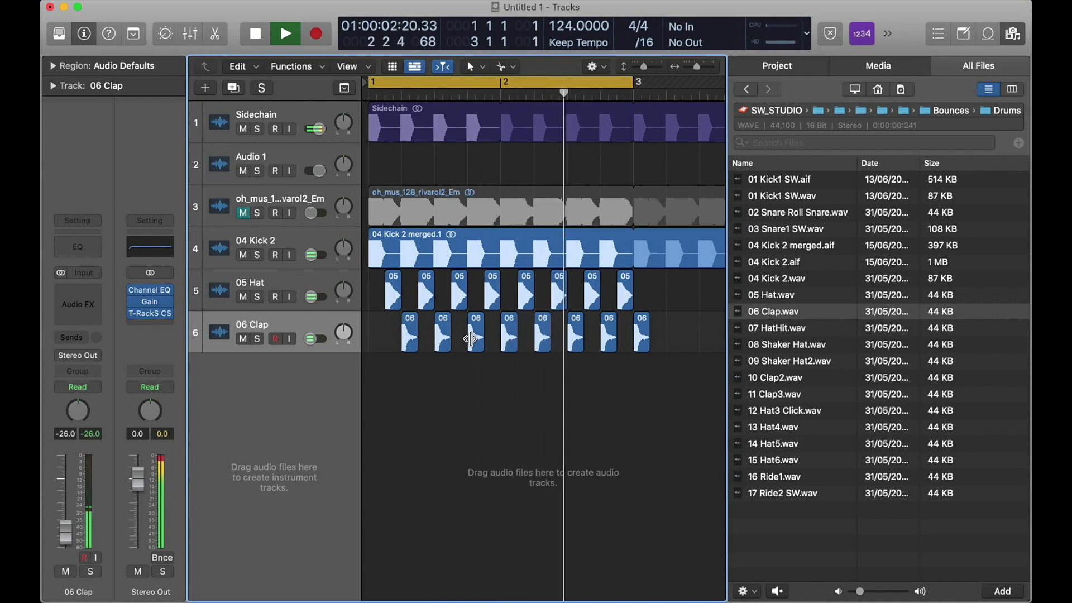
{"action": "key", "text": "space"}
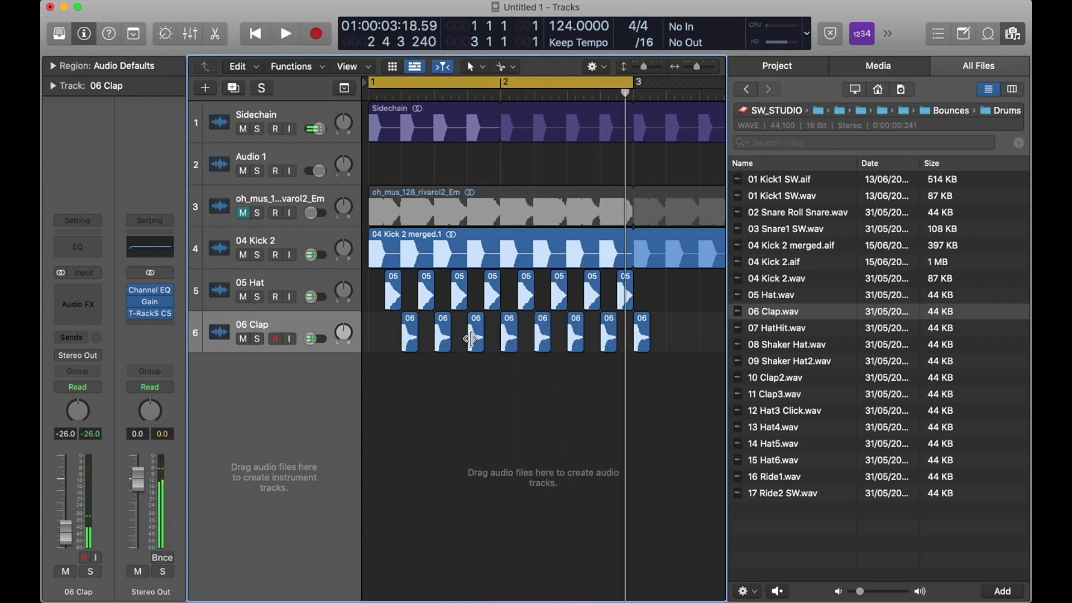
Step: Delete every second clap region, keeping claps on beats 2 and 4 of both bars, and play the loop
{"action": "left_click", "coordinate": [444, 337]}
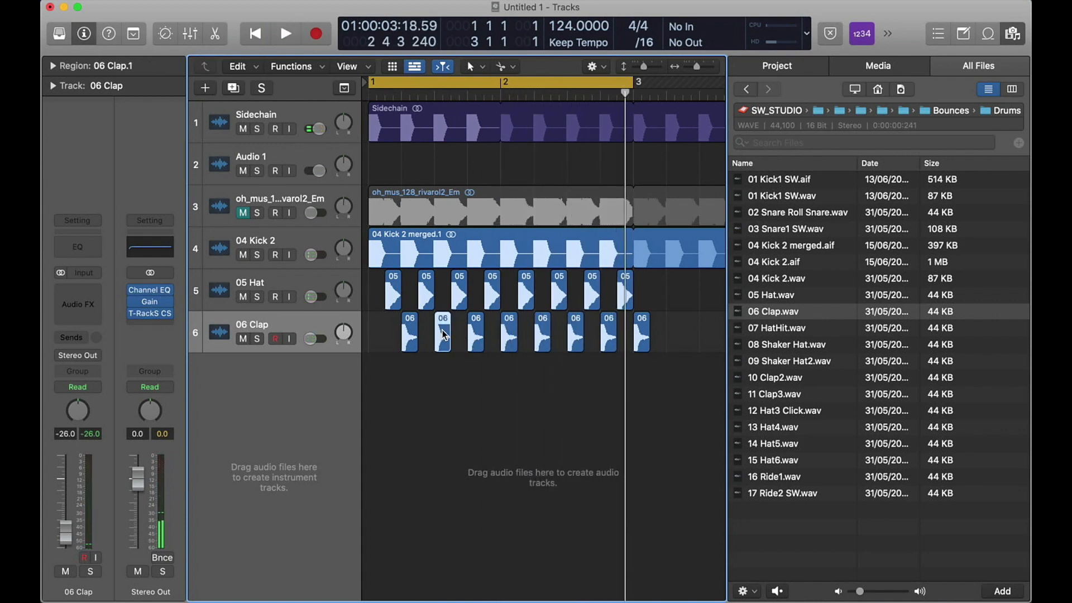
{"action": "key", "text": "Delete"}
{"action": "left_click", "coordinate": [513, 339]}
{"action": "key", "text": "Delete"}
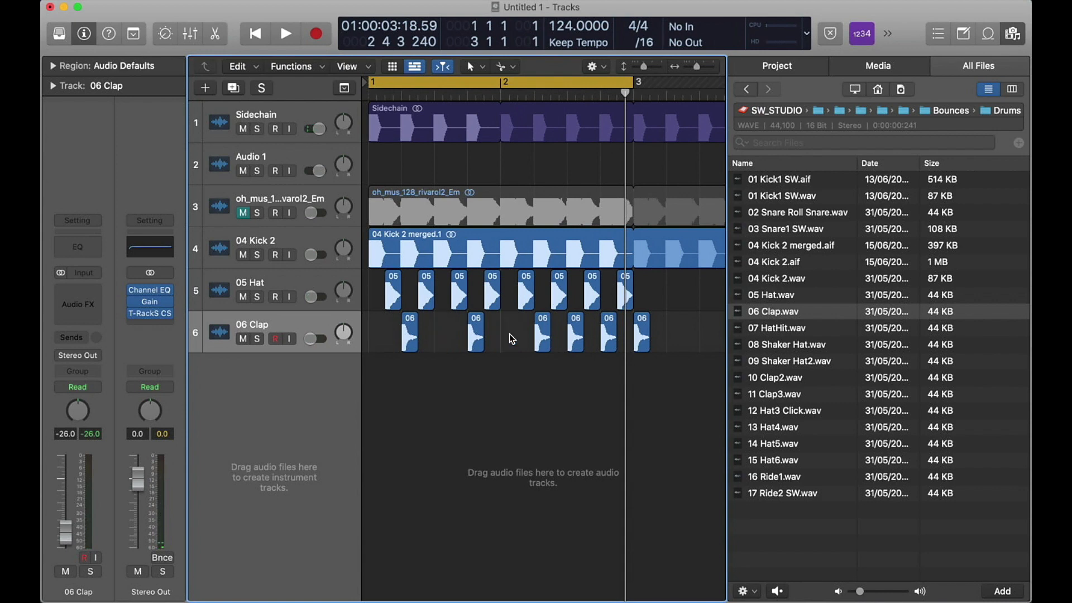
{"action": "left_click", "coordinate": [578, 335]}
{"action": "key", "text": "Delete"}
{"action": "left_click", "coordinate": [641, 335]}
{"action": "key", "text": "Delete"}
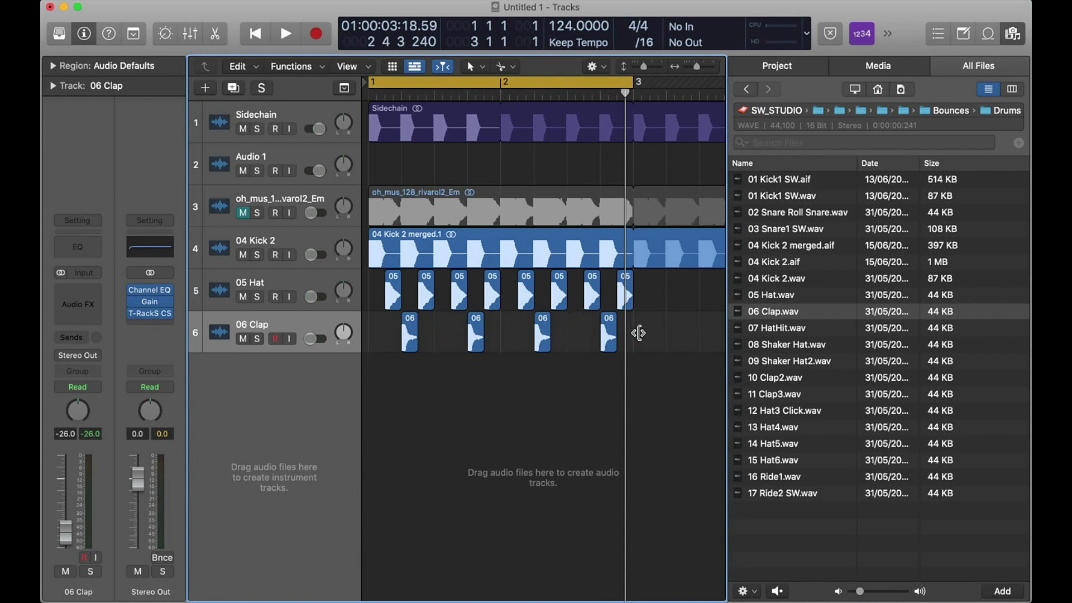
{"action": "key", "text": "space"}
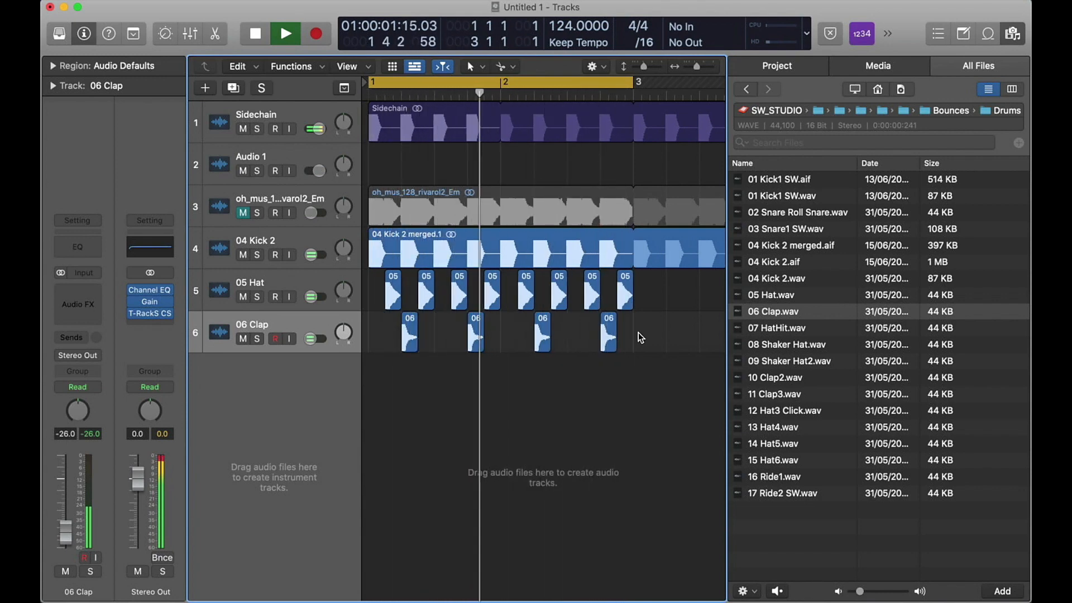
{"action": "key", "text": "space"}
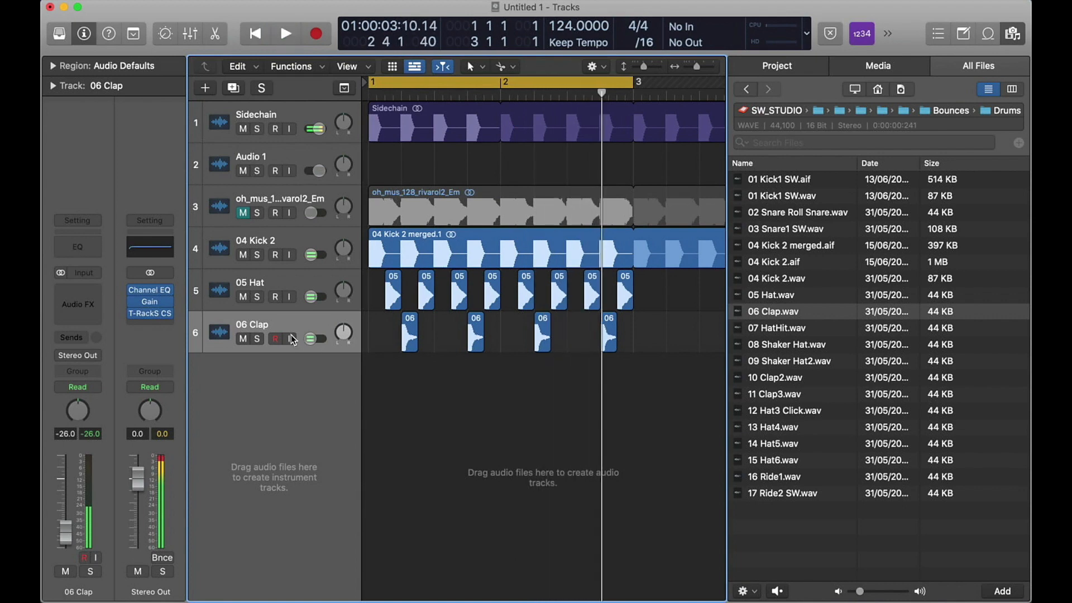
Step: Insert a Channel EQ on the 06 Clap track, check the clap's spectrum during playback, and close the plug-in
{"action": "left_click", "coordinate": [79, 253]}
{"action": "key", "text": "space"}
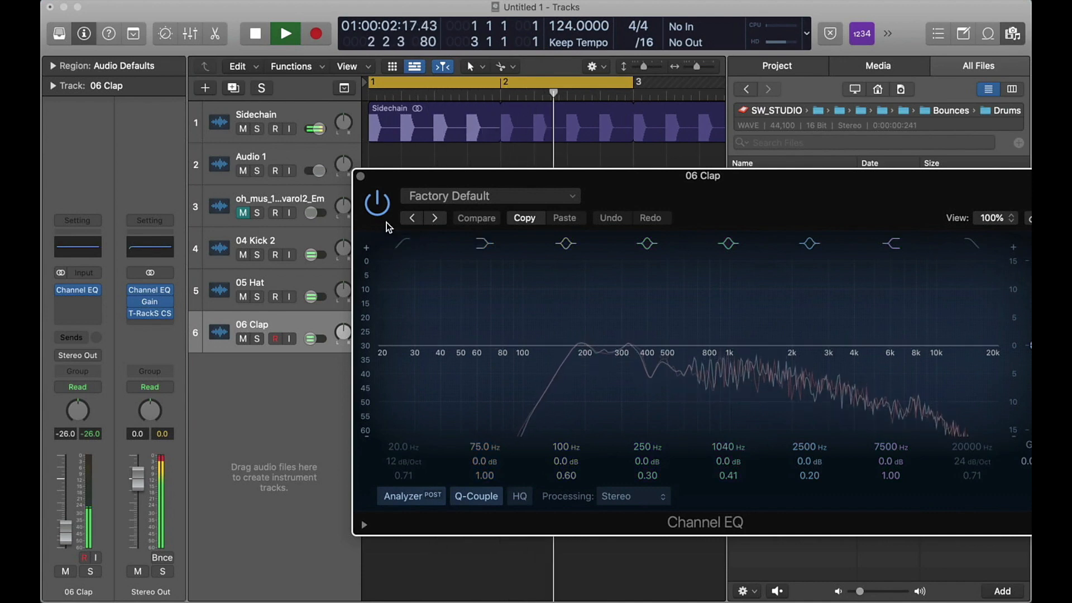
{"action": "key", "text": "space"}
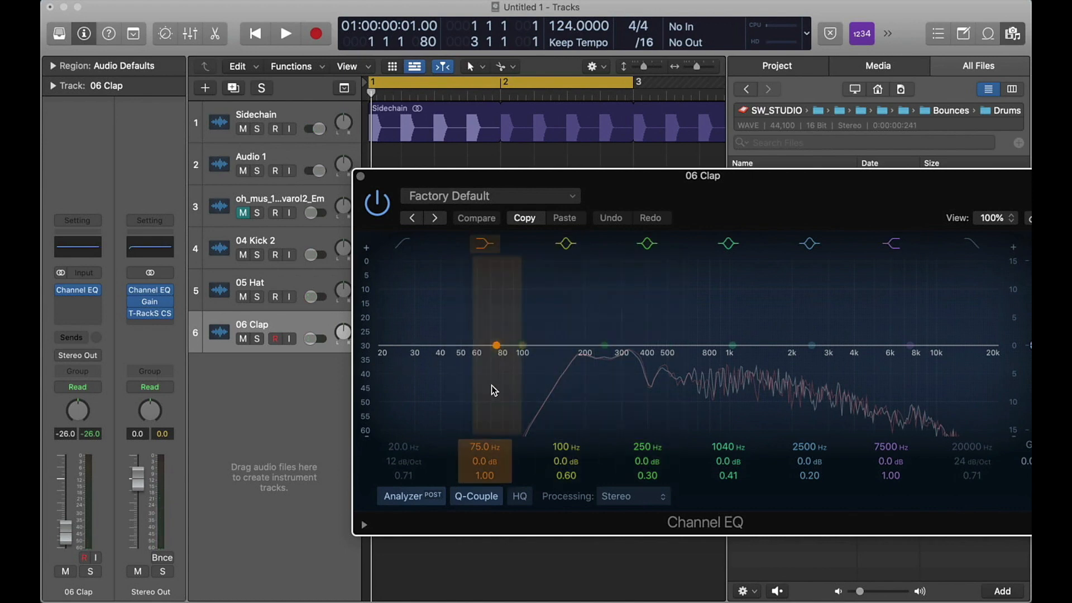
{"action": "left_click", "coordinate": [361, 177]}
{"action": "key", "text": "space"}
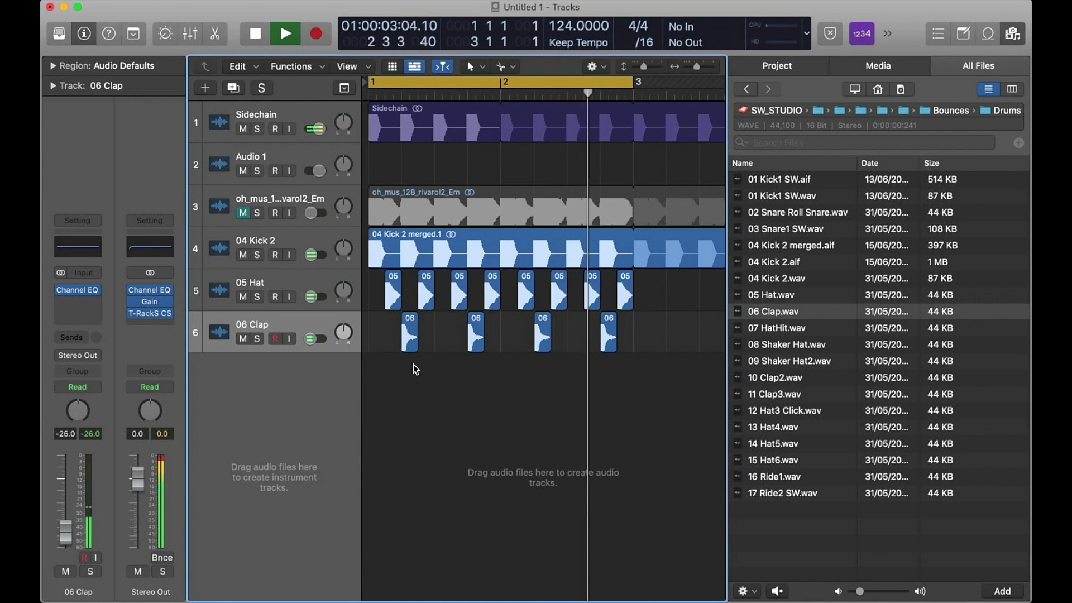
{"action": "key", "text": "space"}
Step: Audition the 07 HatHit, 08 Shaker Hat and 09 Shaker Hat2 samples to compare their sounds
{"action": "left_click", "coordinate": [771, 328]}
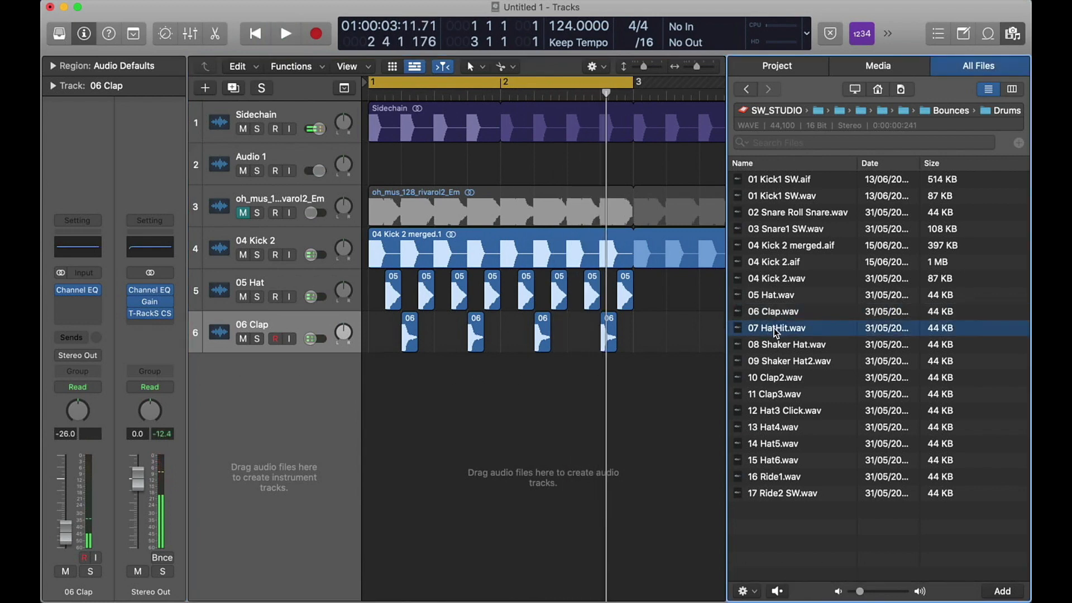
{"action": "left_click", "coordinate": [774, 350]}
{"action": "left_click", "coordinate": [774, 360]}
{"action": "left_click", "coordinate": [776, 345]}
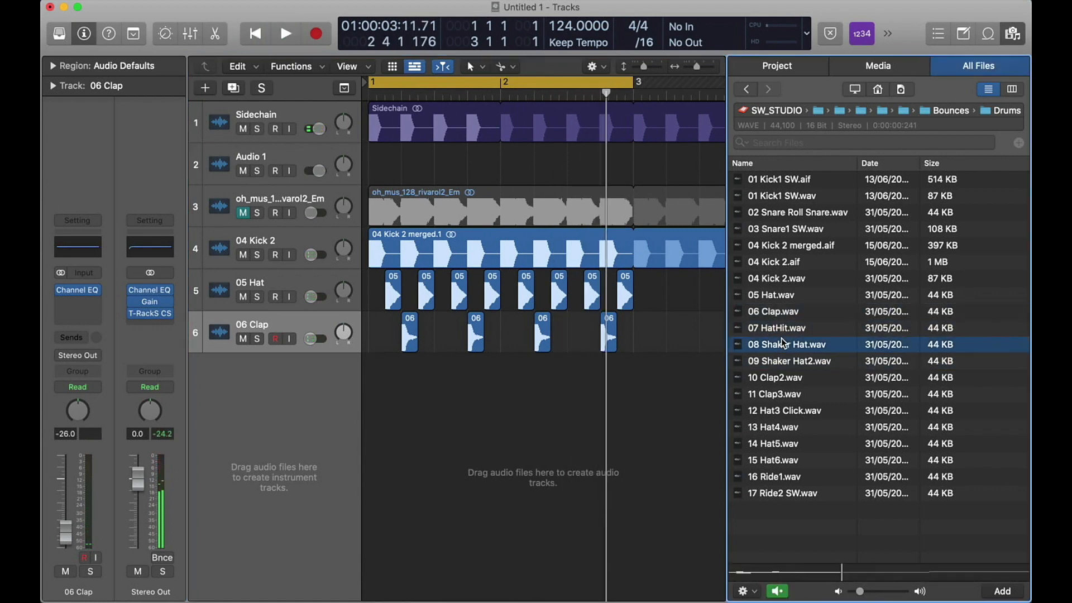
{"action": "left_click", "coordinate": [777, 333]}
{"action": "left_click", "coordinate": [775, 345]}
{"action": "left_click", "coordinate": [773, 359]}
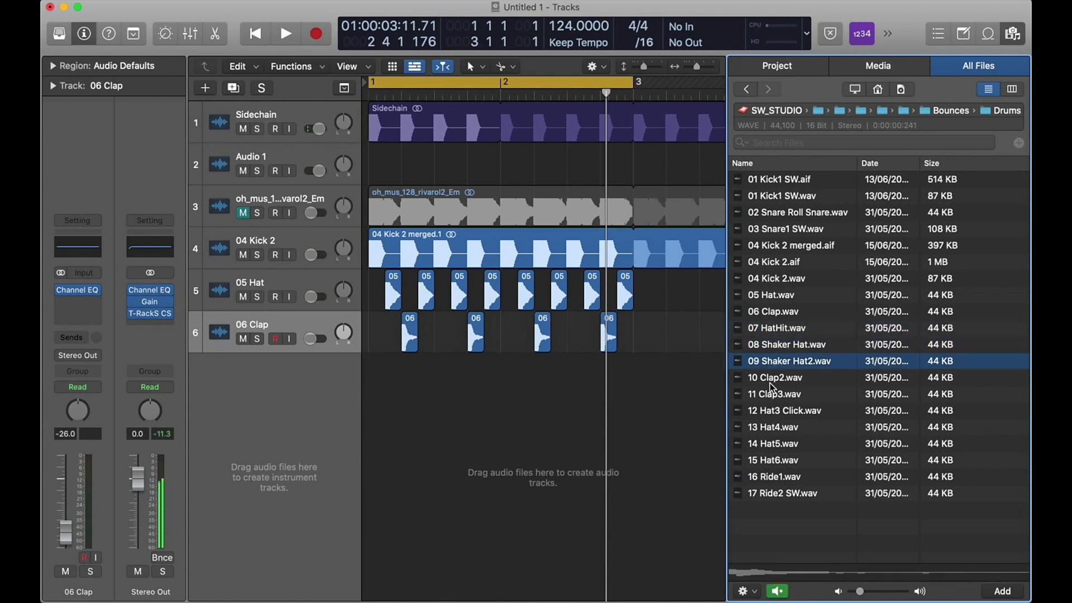
{"action": "left_click", "coordinate": [773, 344]}
{"action": "left_click", "coordinate": [770, 329]}
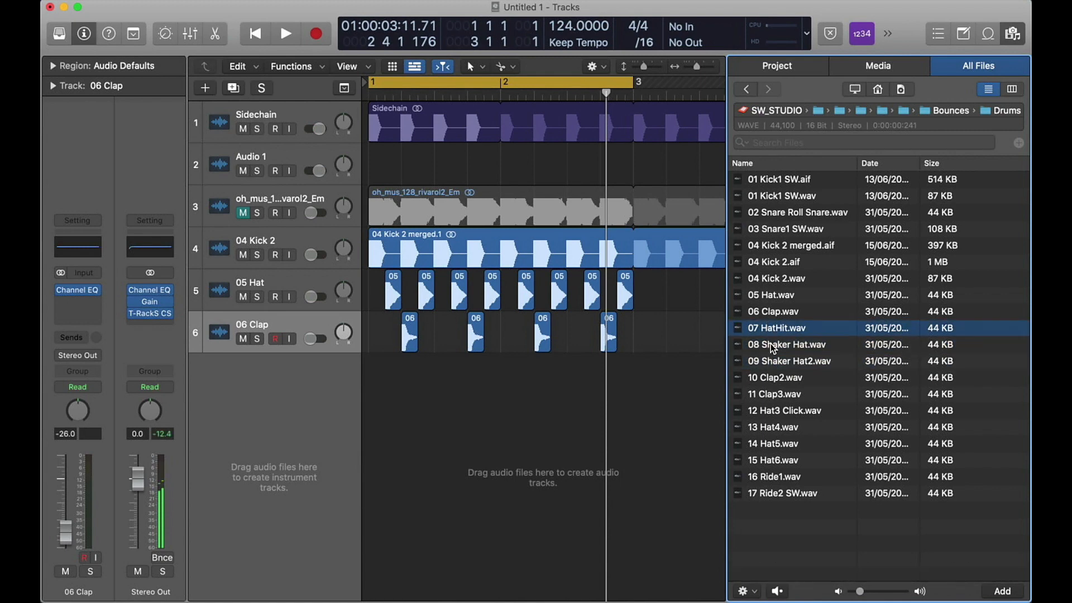
{"action": "key", "text": "Down"}
Step: Audition the hat samples from 12 Hat3 Click to 15 Hat6 and compare them with 06 Clap and 07 HatHit
{"action": "left_click", "coordinate": [774, 412]}
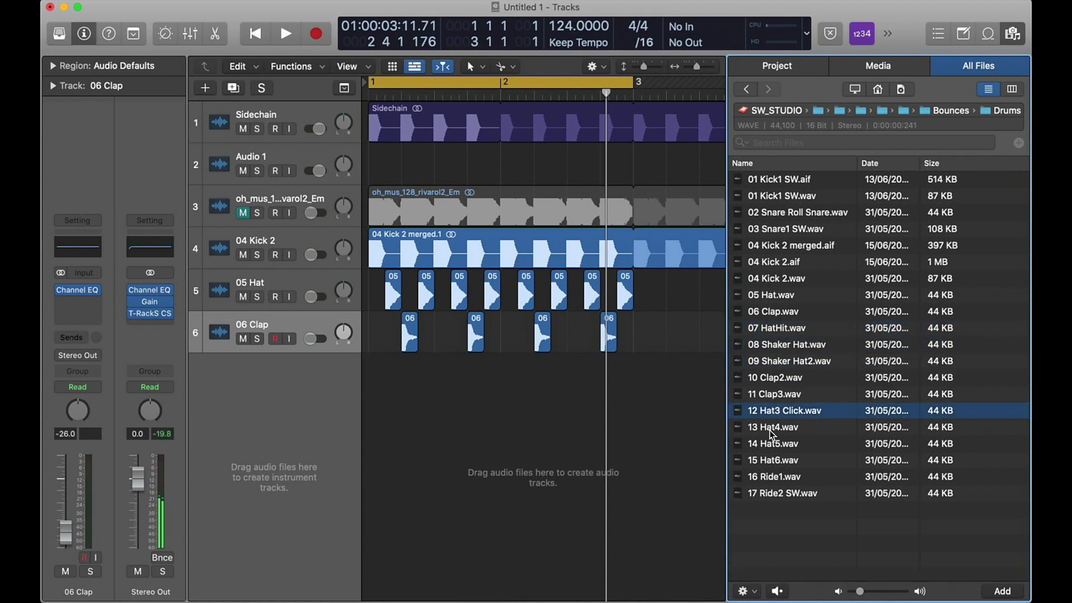
{"action": "left_click", "coordinate": [772, 428]}
{"action": "left_click", "coordinate": [772, 444]}
{"action": "left_click", "coordinate": [772, 462]}
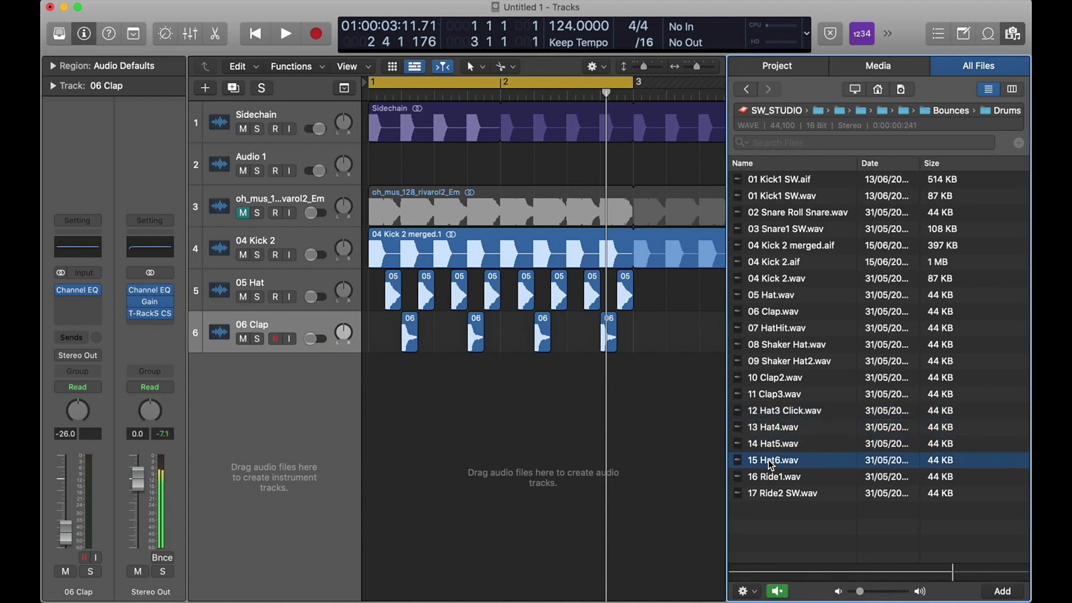
{"action": "left_click", "coordinate": [773, 348]}
{"action": "left_click", "coordinate": [773, 331]}
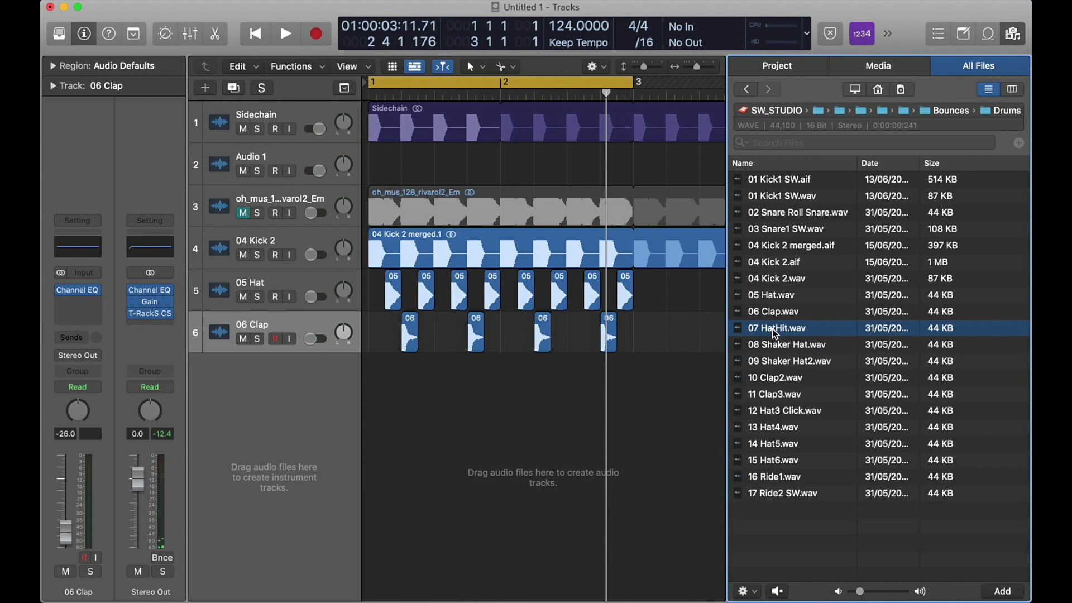
{"action": "left_click", "coordinate": [769, 313]}
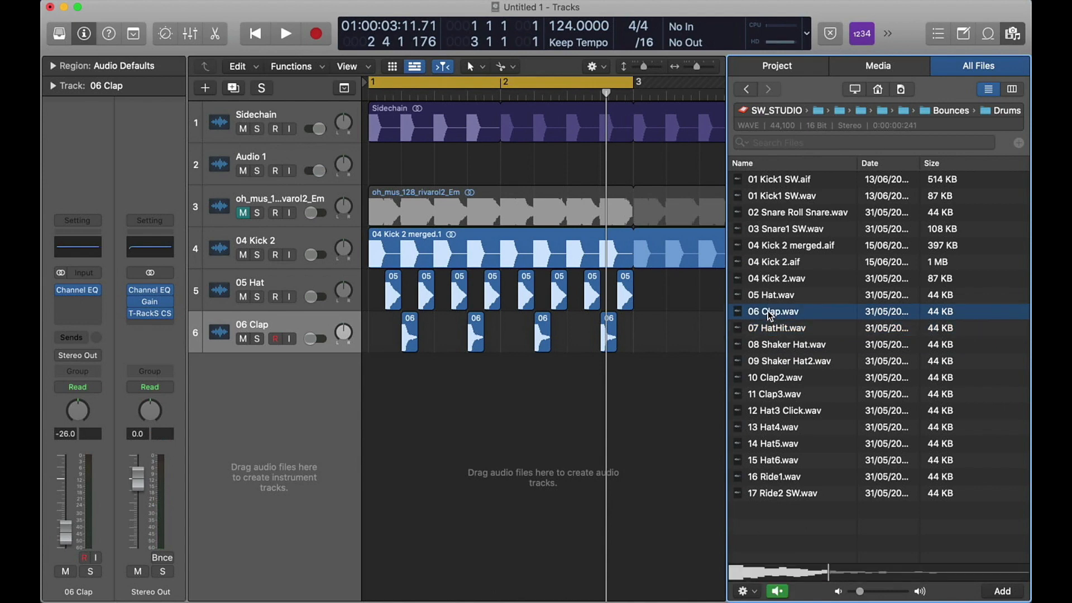
{"action": "left_click", "coordinate": [770, 329]}
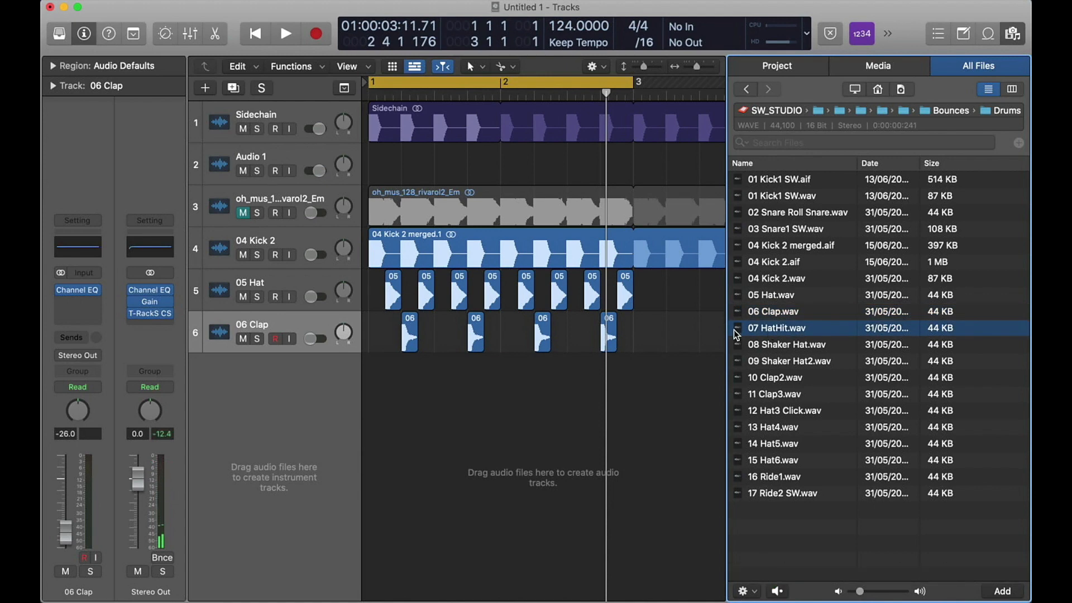
Step: Add 07 HatHit.wav on a new track below the clap at beat 2 of bar 1 and play the loop briefly
{"action": "left_click", "coordinate": [574, 338]}
{"action": "key", "text": "cmd+Right"}
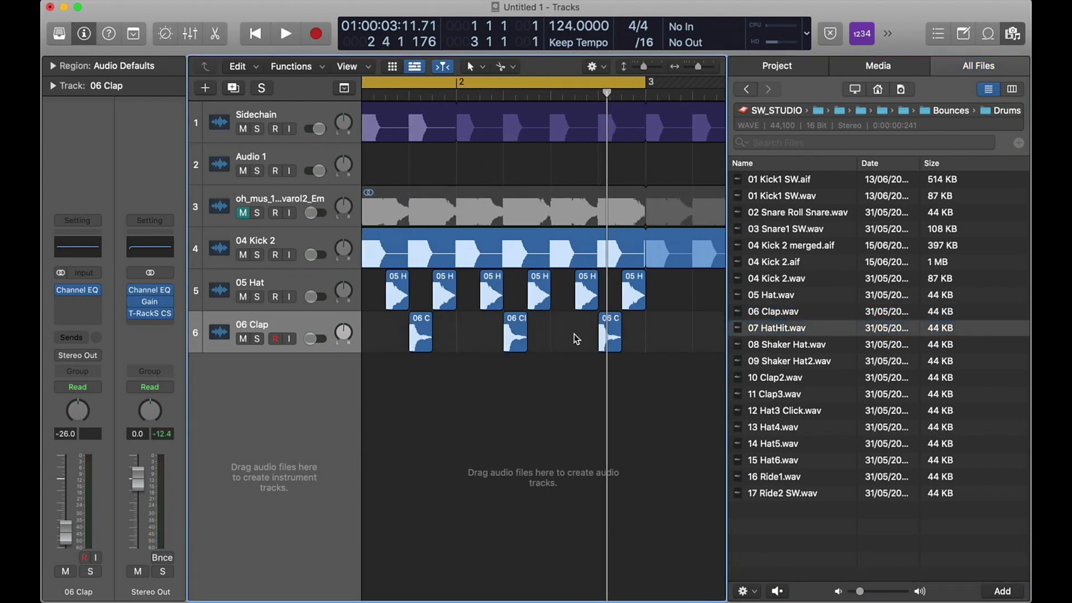
{"action": "scroll", "coordinate": [575, 338], "scroll_direction": "left", "scroll_amount": 3}
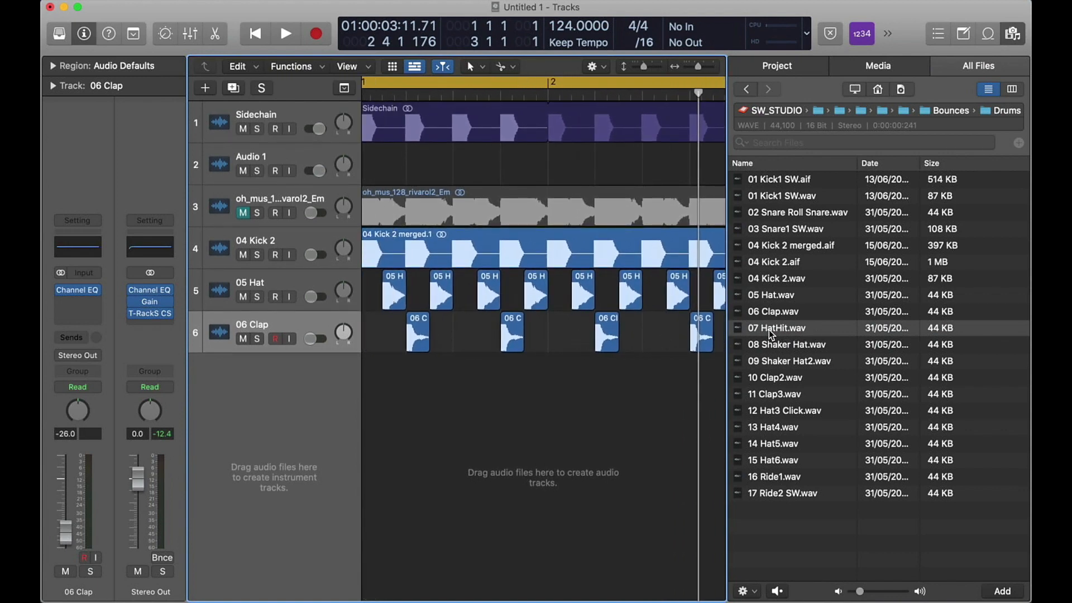
{"action": "left_click_drag", "start_coordinate": [769, 330], "coordinate": [418, 406]}
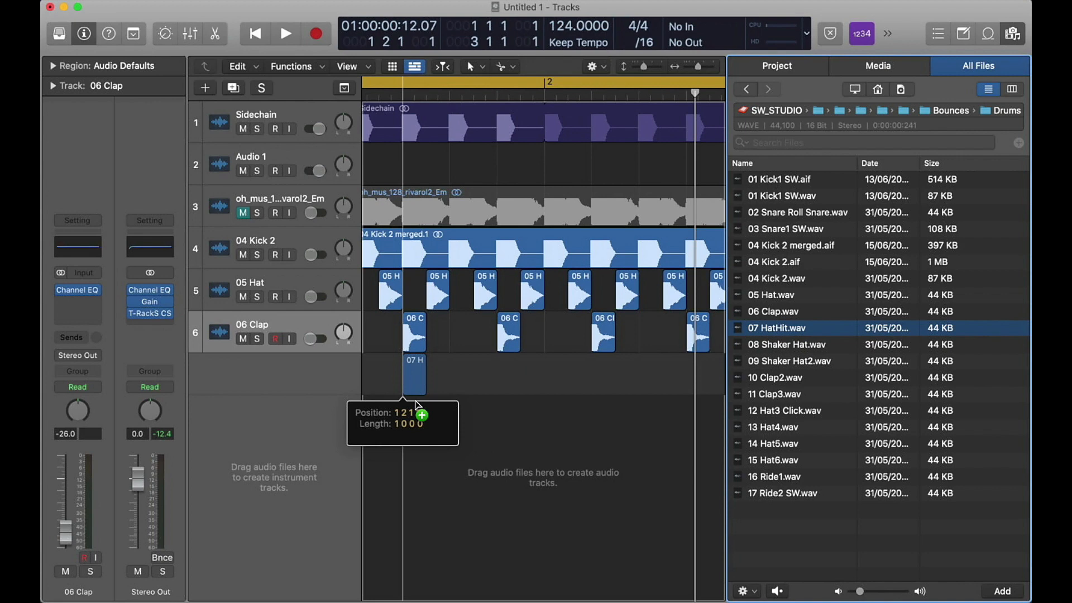
{"action": "left_click_drag", "start_coordinate": [416, 403], "coordinate": [417, 406]}
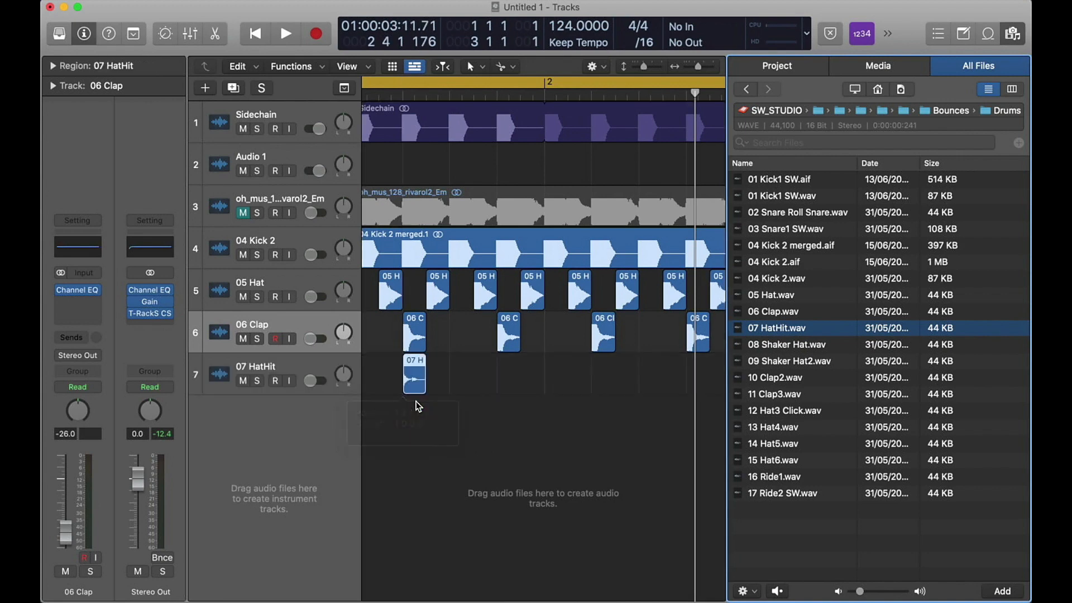
{"action": "left_click", "coordinate": [450, 380]}
{"action": "key", "text": "space"}
{"action": "key", "text": "space"}
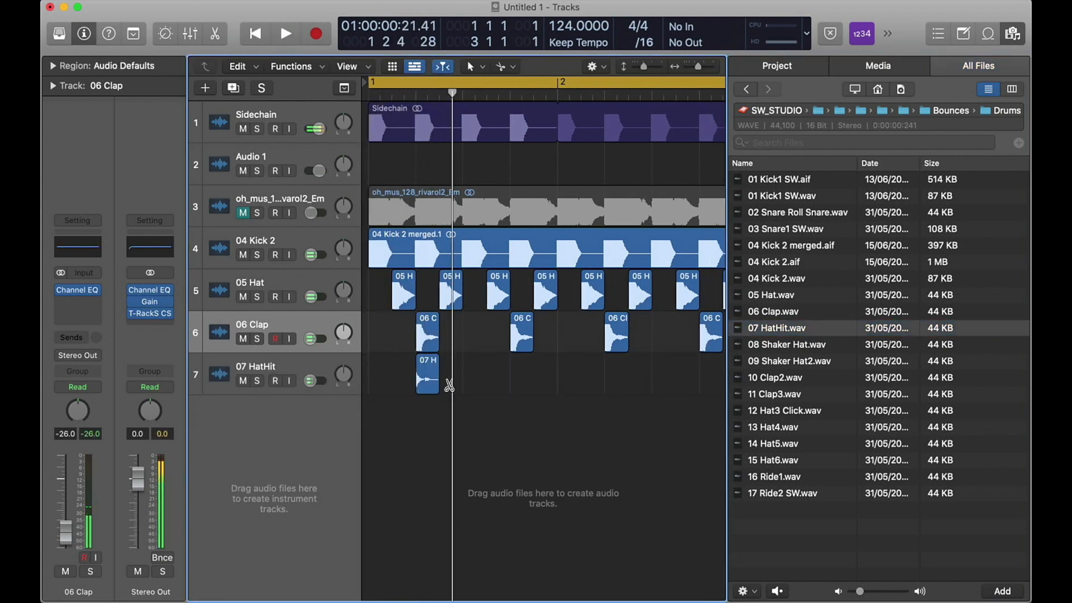
Step: Duplicate the 07 HatHit region so that hits sit on beats 1 and 2 of bar 1, and select both
{"action": "key", "text": "super+Down"}
{"action": "key", "text": "super+Down"}
{"action": "key", "text": "super+Down"}
{"action": "key", "text": "super+Right"}
{"action": "key", "text": "super+Right"}
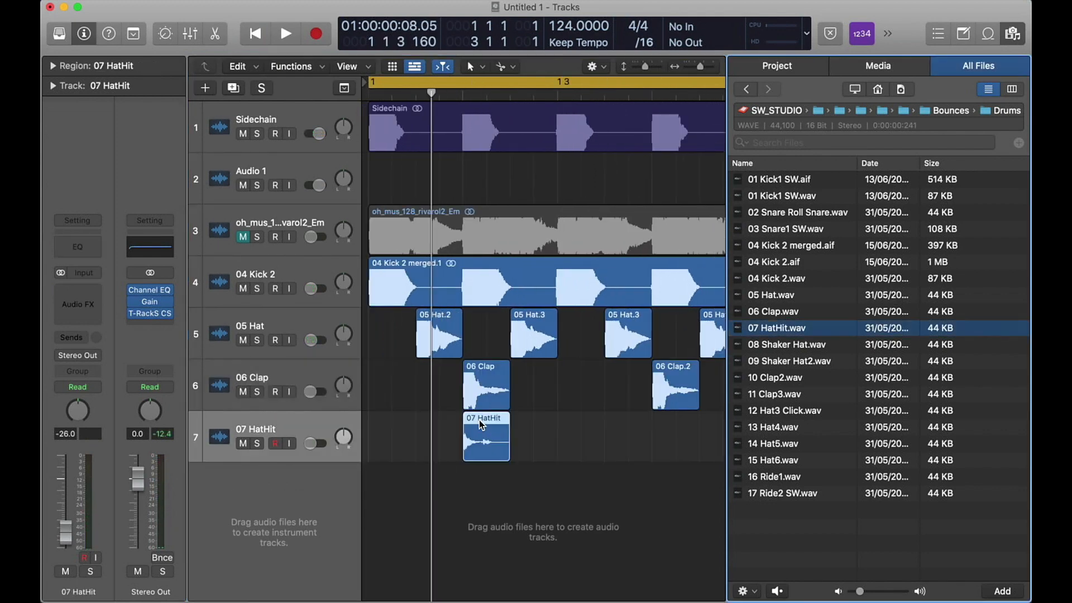
{"action": "left_click_drag", "start_coordinate": [479, 420], "coordinate": [509, 429]}
{"action": "left_click", "coordinate": [378, 425], "text": "shift"}
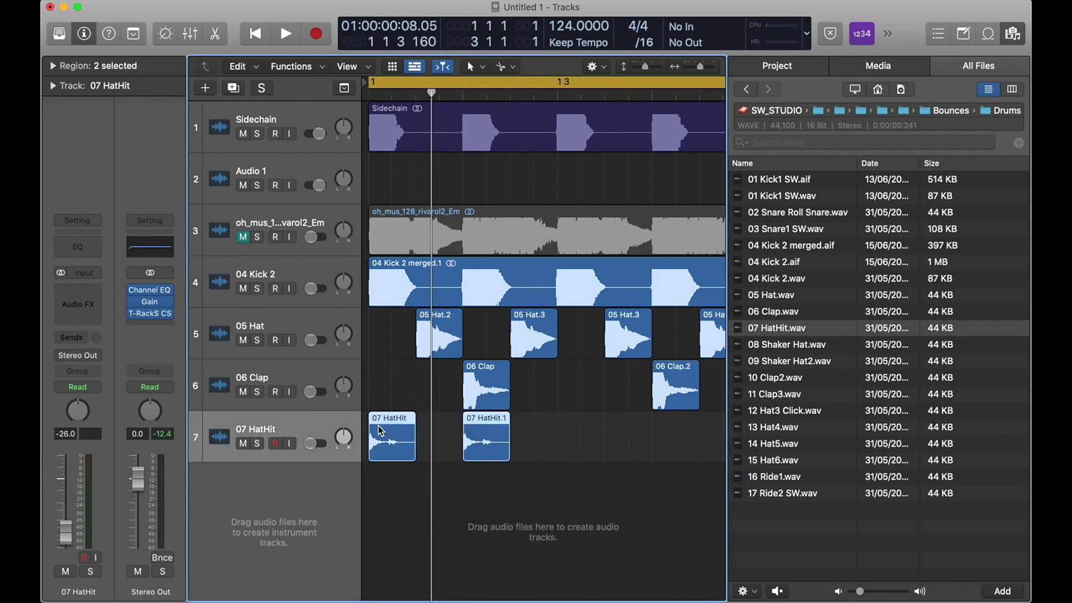
Step: Copy the HatHit pair to beats 3 and 4 of bar 1, and all four hits into bar 2
{"action": "left_click_drag", "start_coordinate": [378, 426], "coordinate": [570, 429]}
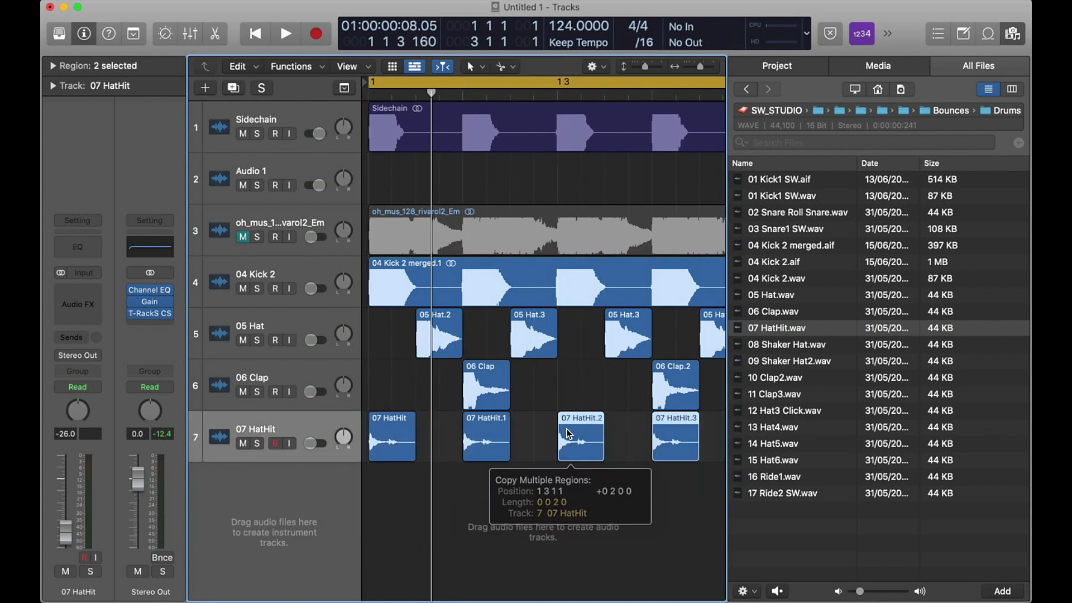
{"action": "key", "text": "super+Left"}
{"action": "scroll", "coordinate": [514, 438], "scroll_direction": "right", "scroll_amount": 3}
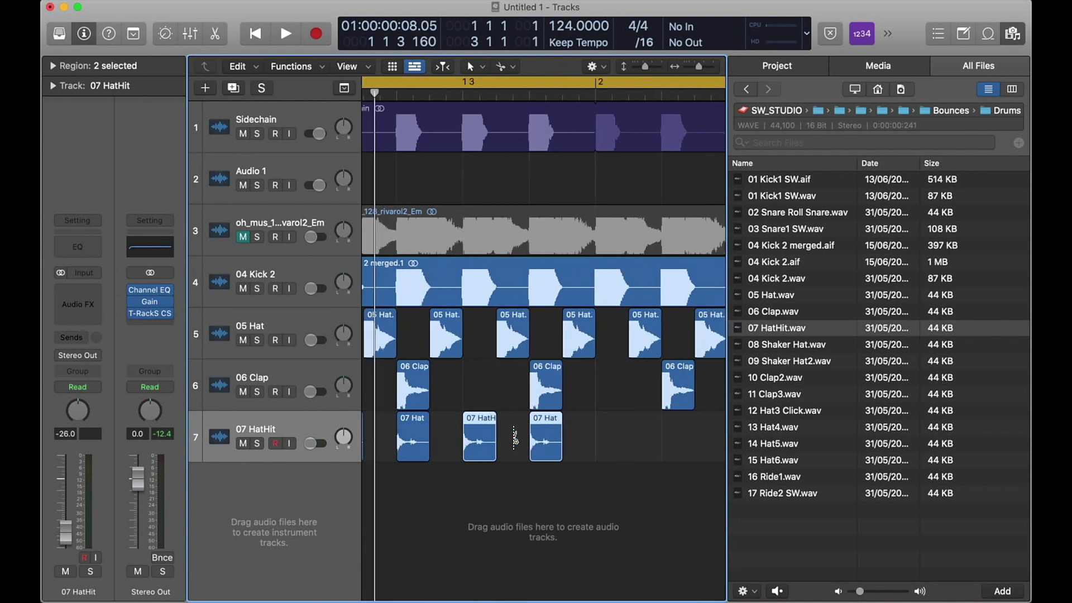
{"action": "scroll", "coordinate": [491, 440], "scroll_direction": "left", "scroll_amount": 3}
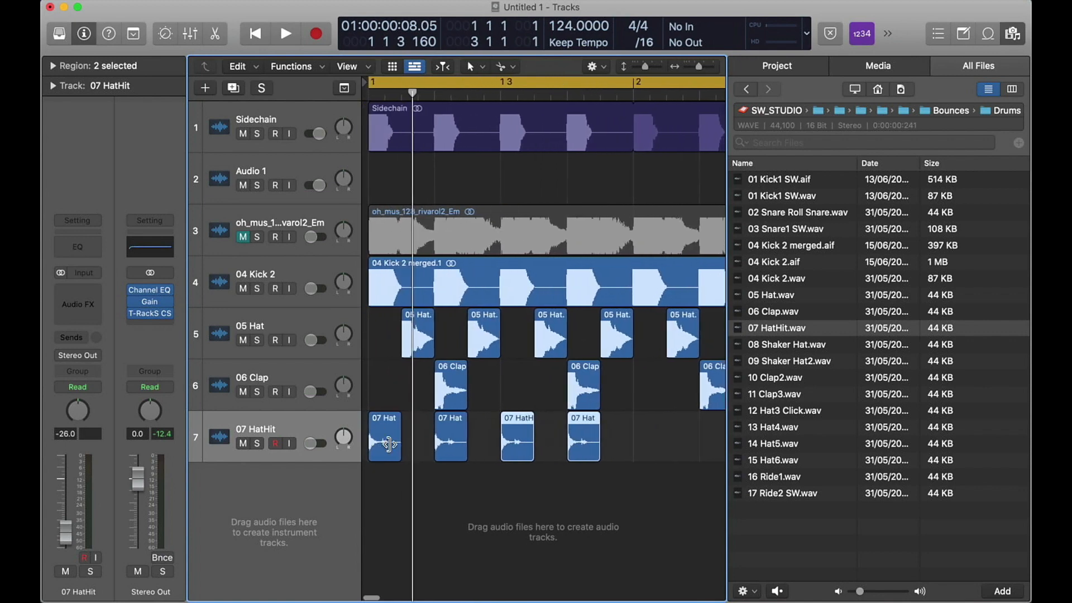
{"action": "left_click_drag", "start_coordinate": [447, 444], "coordinate": [652, 430]}
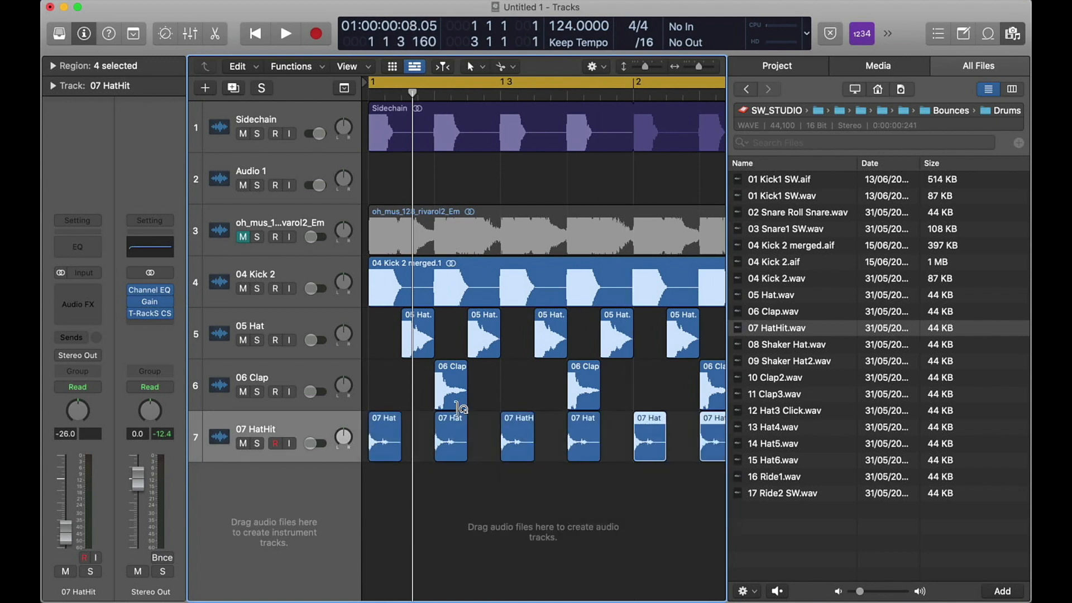
Step: Solo the 07 HatHit track, play its hits alone and examine their placement across the two bars
{"action": "left_click", "coordinate": [257, 443]}
{"action": "key", "text": "space"}
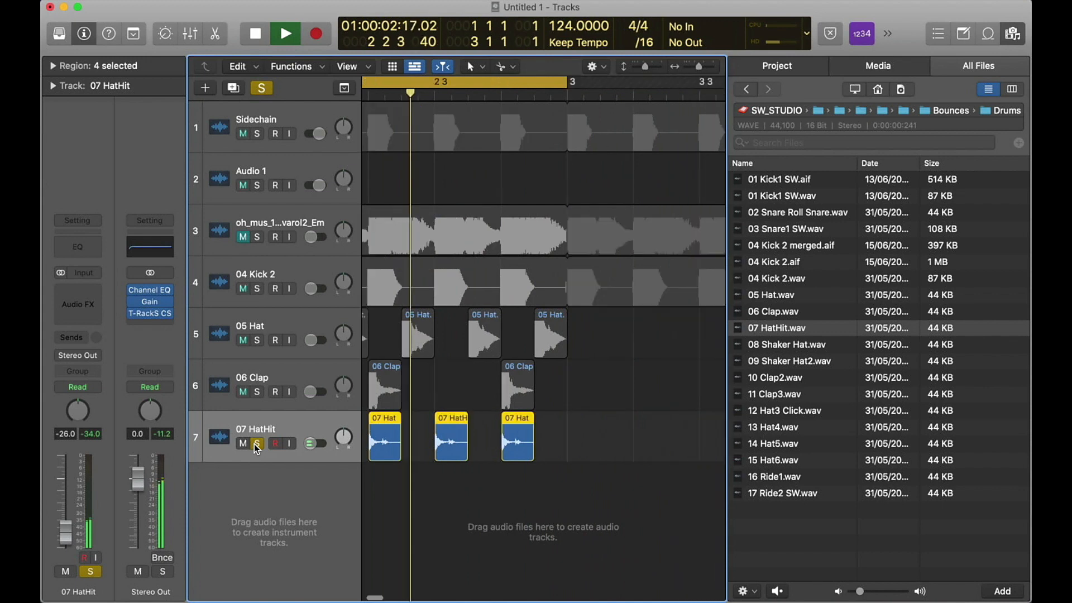
{"action": "key", "text": "space"}
{"action": "key", "text": "Return"}
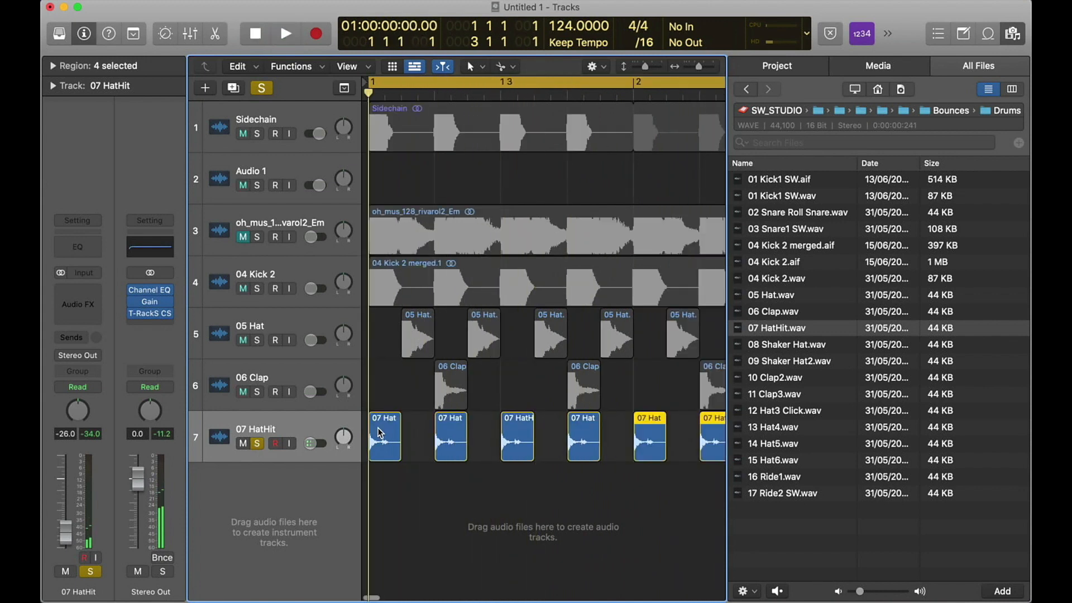
{"action": "key", "text": "super+Up"}
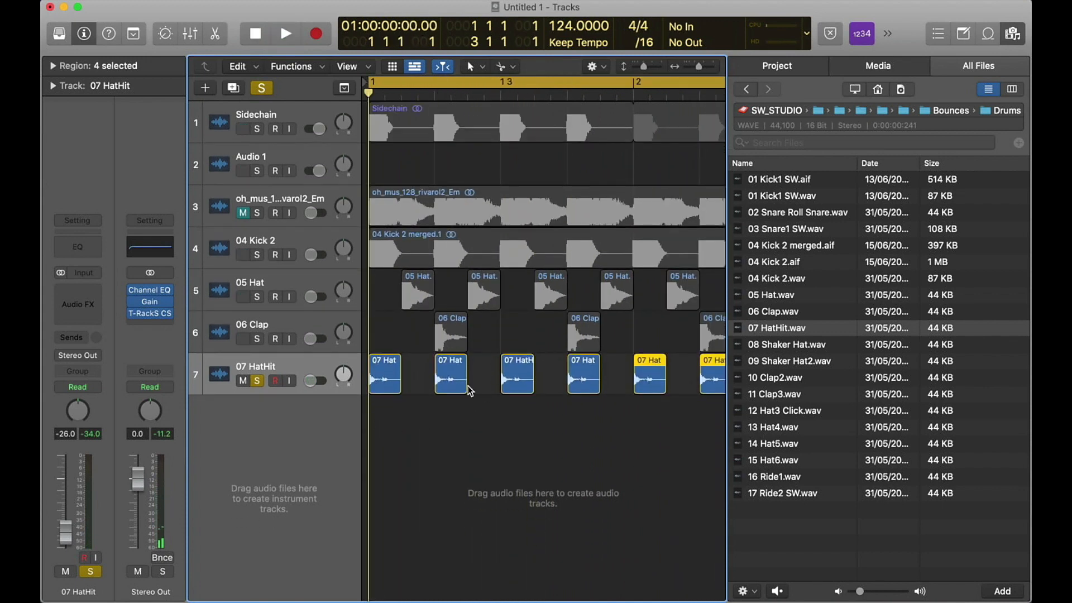
{"action": "key", "text": "super+Right"}
{"action": "key", "text": "super+Down"}
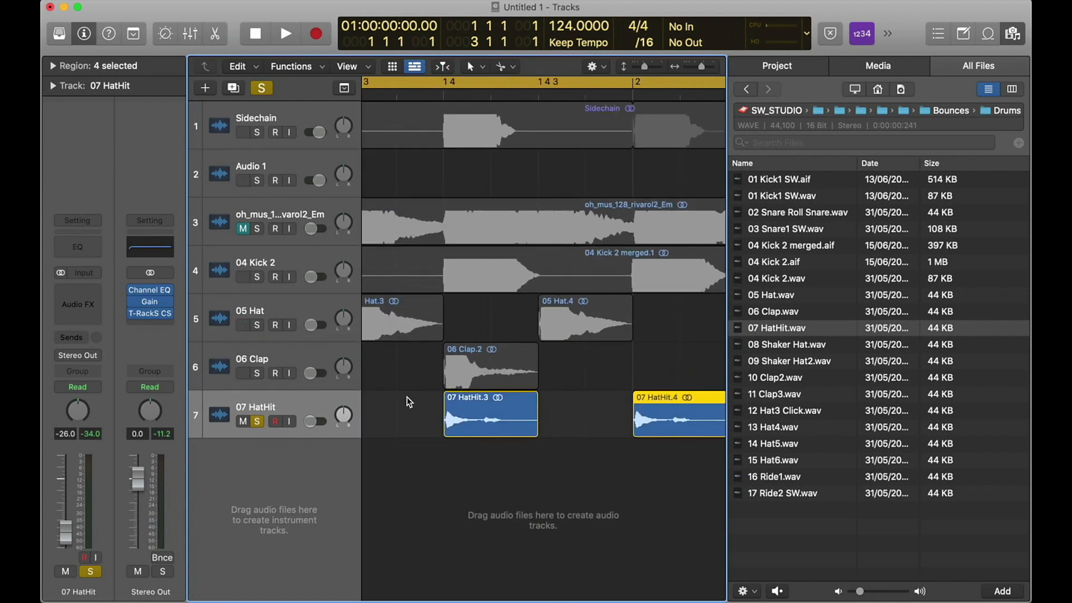
{"action": "key", "text": "space"}
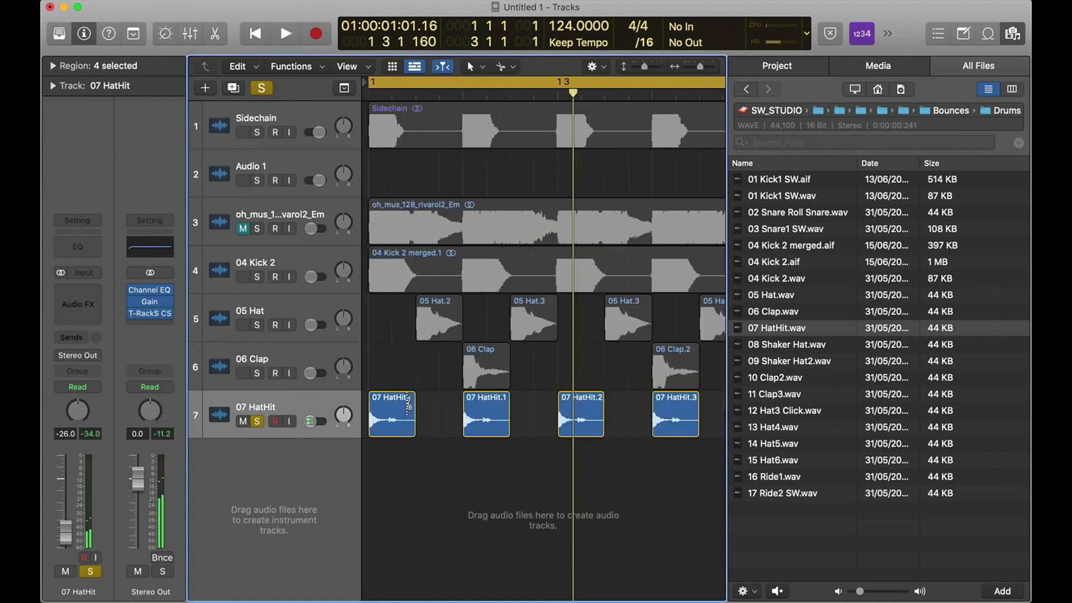
{"action": "key", "text": "super+Left"}
{"action": "key", "text": "super+Up"}
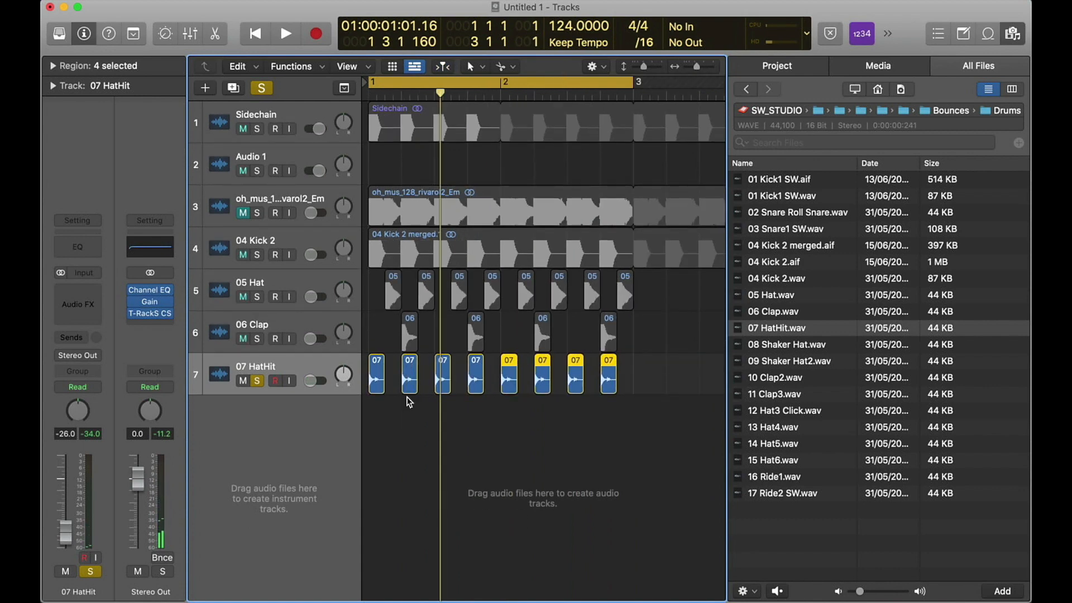
Step: Unsolo the 07 HatHit track and play the full loop, muting and unmuting the track to compare
{"action": "left_click", "coordinate": [258, 381]}
{"action": "key", "text": "space"}
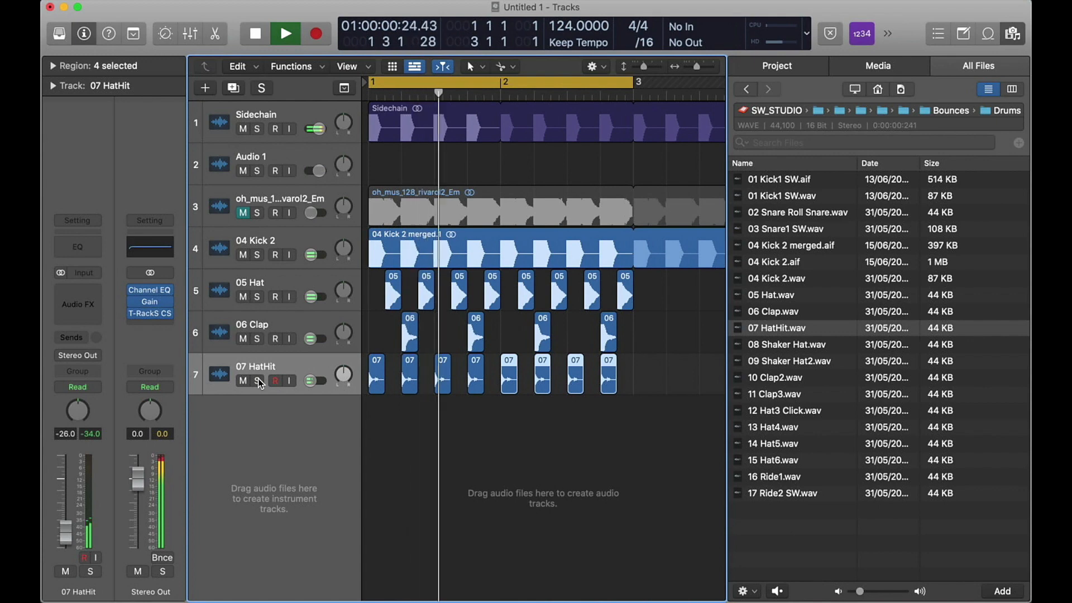
{"action": "left_click", "coordinate": [243, 381]}
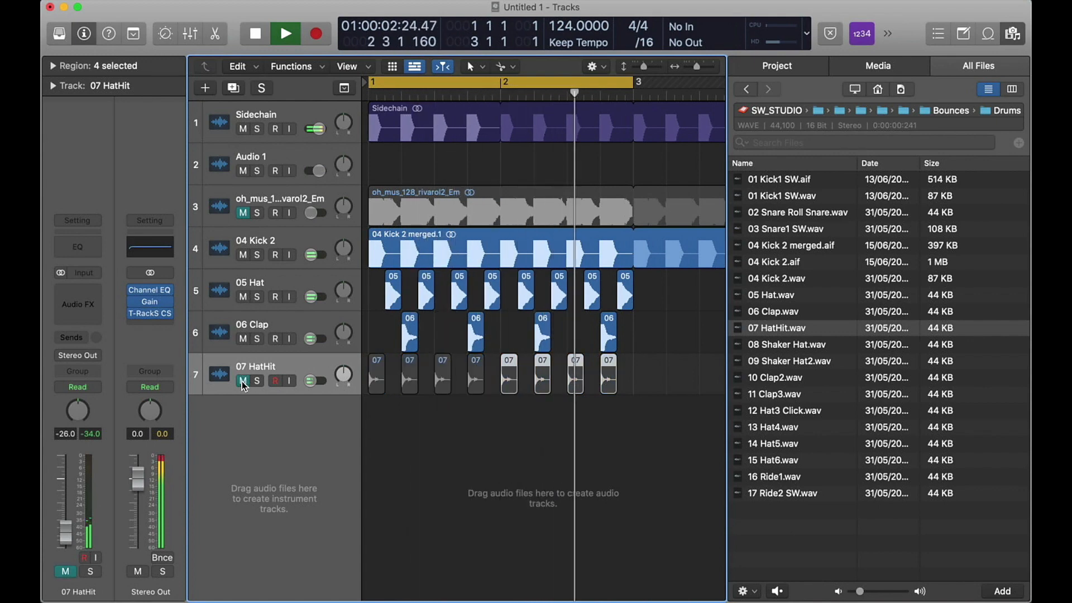
{"action": "left_click", "coordinate": [243, 381]}
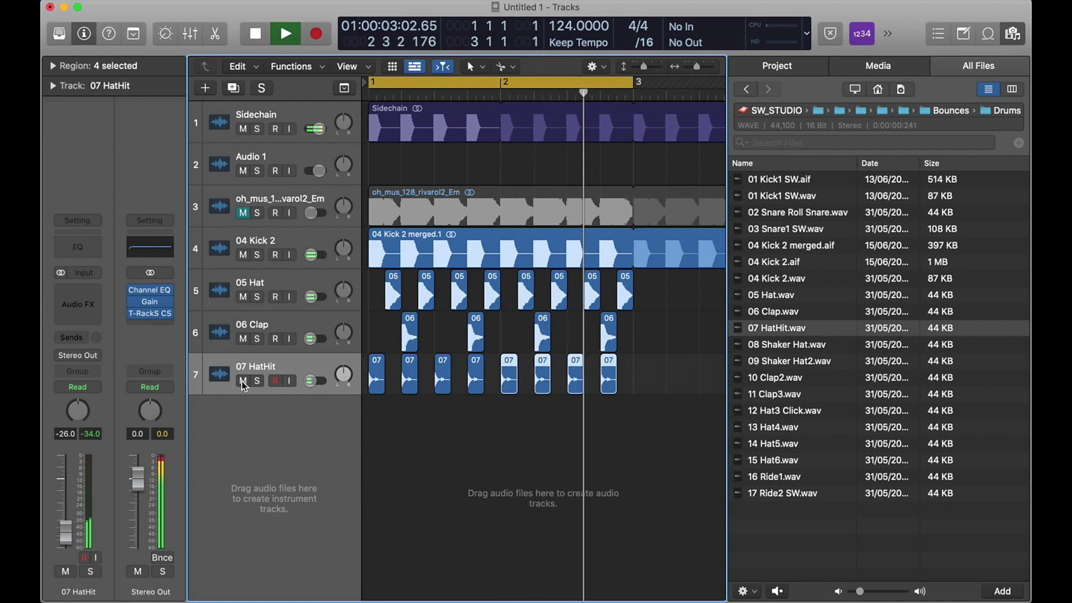
{"action": "key", "text": "space"}
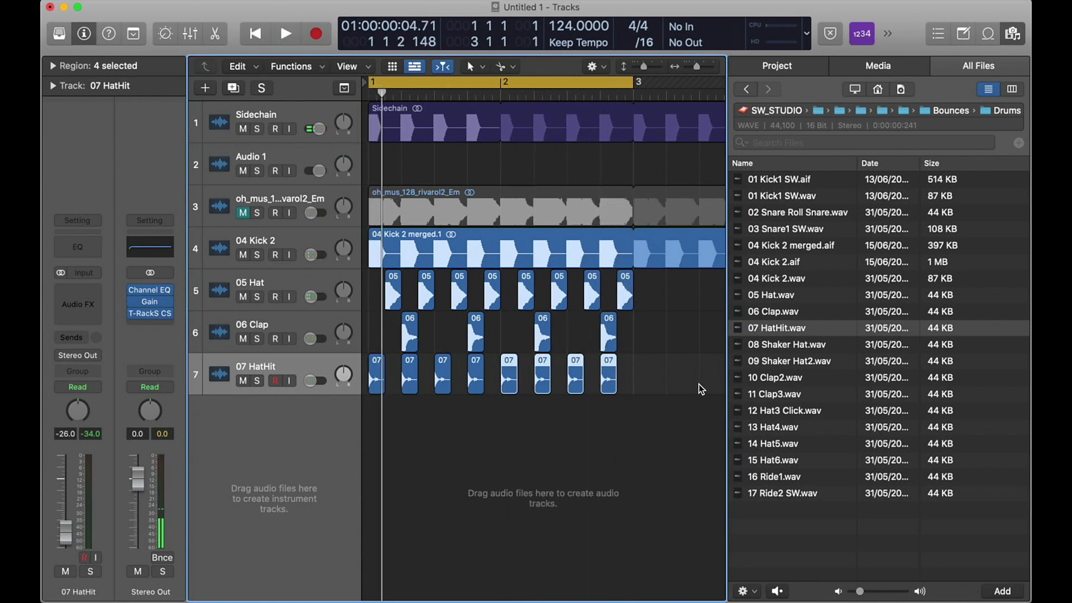
Step: Audition both shaker hats and add 08 Shaker Hat.wav on a new track below HatHit at the start of bar 1
{"action": "left_click", "coordinate": [785, 348]}
{"action": "left_click", "coordinate": [777, 359]}
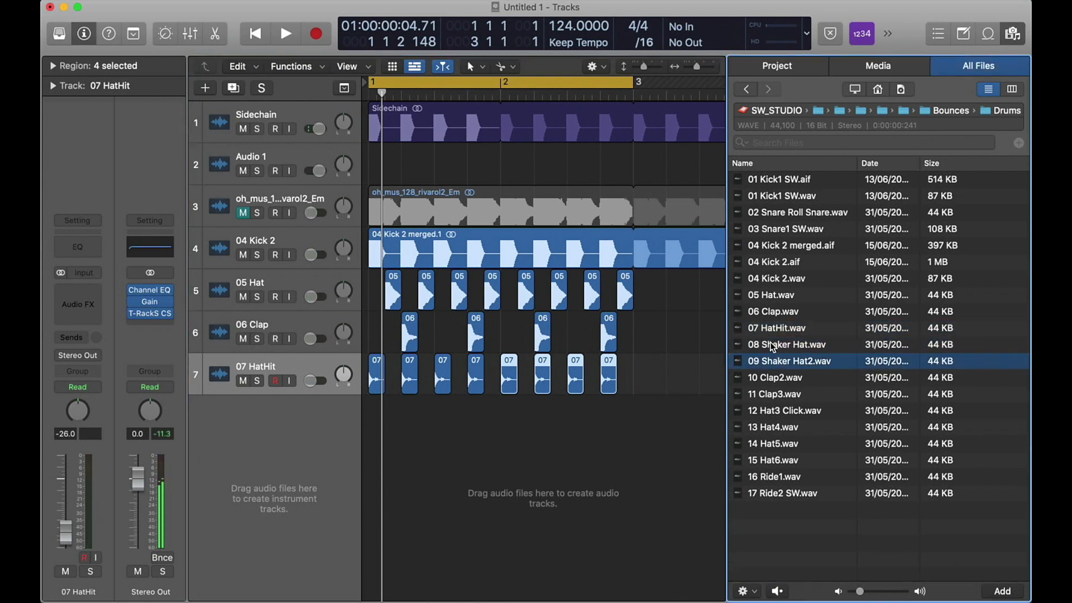
{"action": "left_click", "coordinate": [783, 347]}
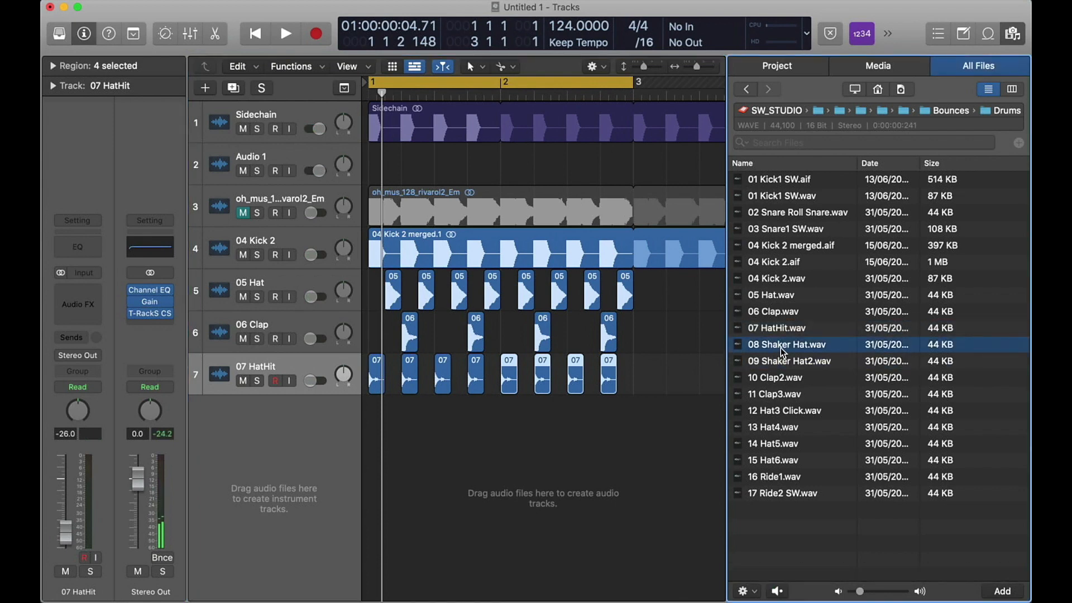
{"action": "left_click_drag", "start_coordinate": [780, 347], "coordinate": [386, 433]}
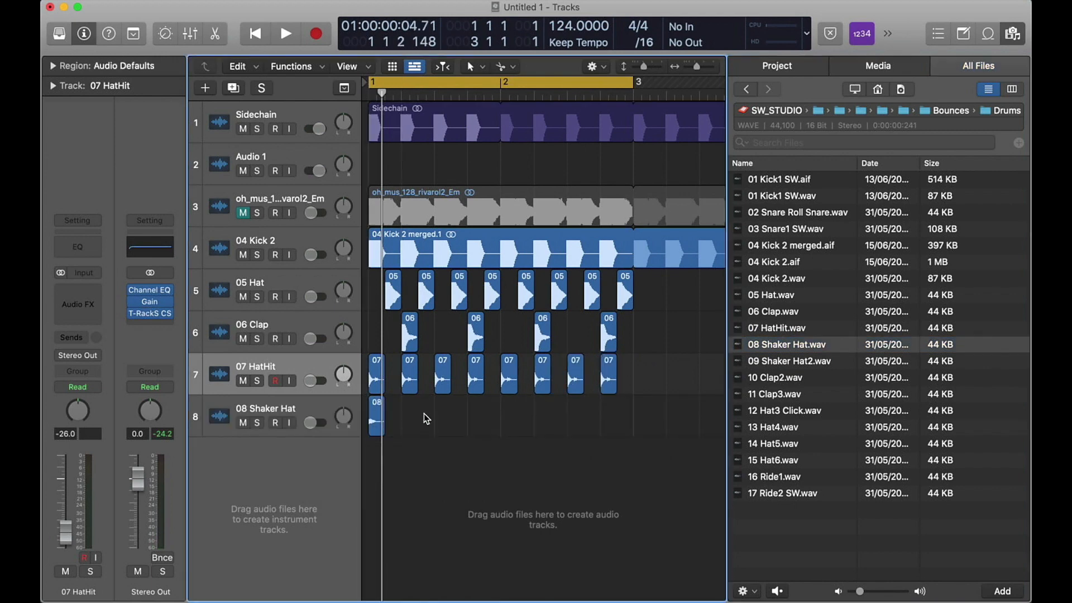
{"action": "key", "text": "Return"}
{"action": "key", "text": "z"}
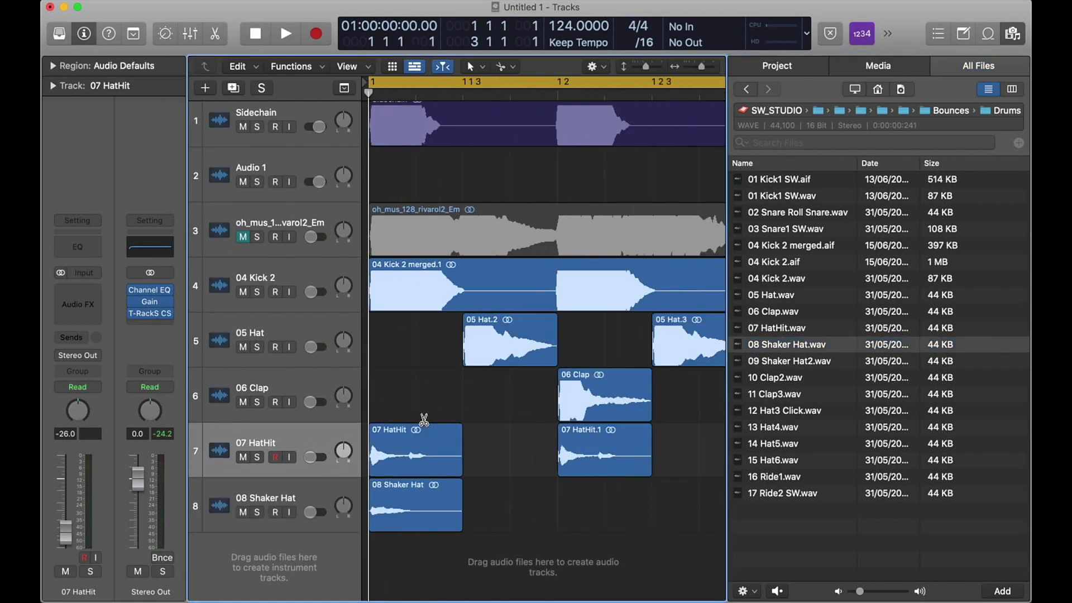
{"action": "key", "text": "super+Left"}
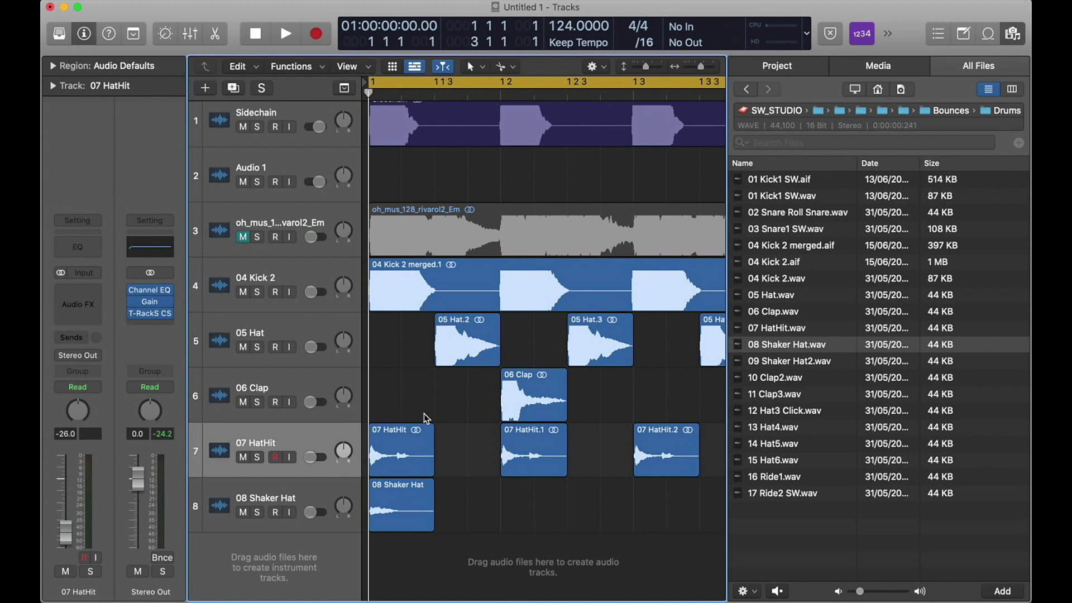
Step: Move the 08 Shaker Hat region to the last sixteenth of beat 1 in bar 1 and play the loop
{"action": "left_click_drag", "start_coordinate": [384, 488], "coordinate": [484, 488]}
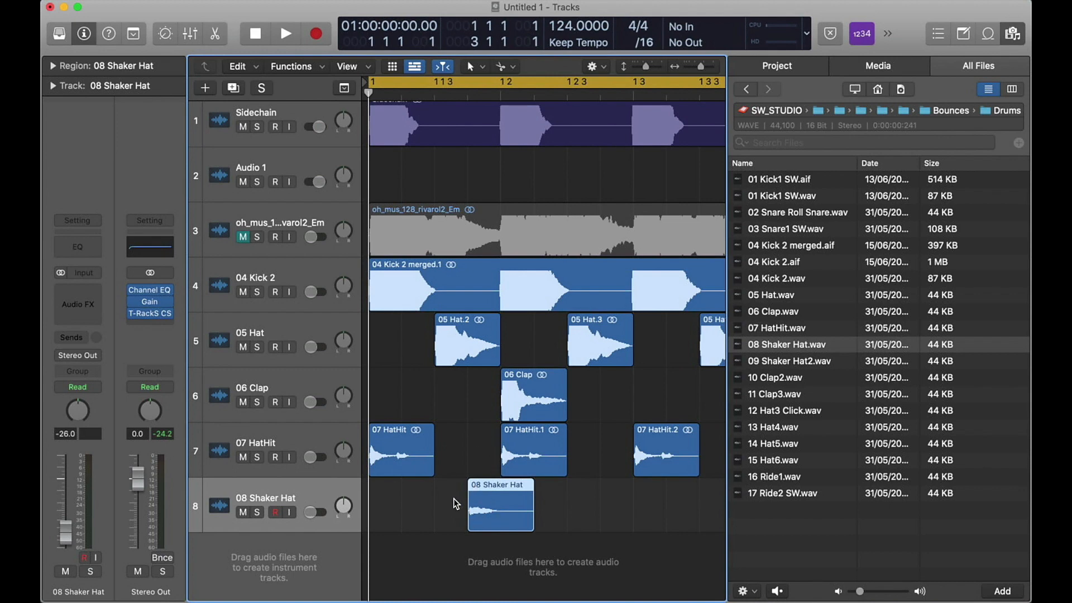
{"action": "key", "text": "super+Left"}
{"action": "key", "text": "super+Left"}
{"action": "key", "text": "super+Up"}
{"action": "key", "text": "super+Up"}
{"action": "key", "text": "super+Up"}
{"action": "key", "text": "super+Up"}
{"action": "key", "text": "super+Up"}
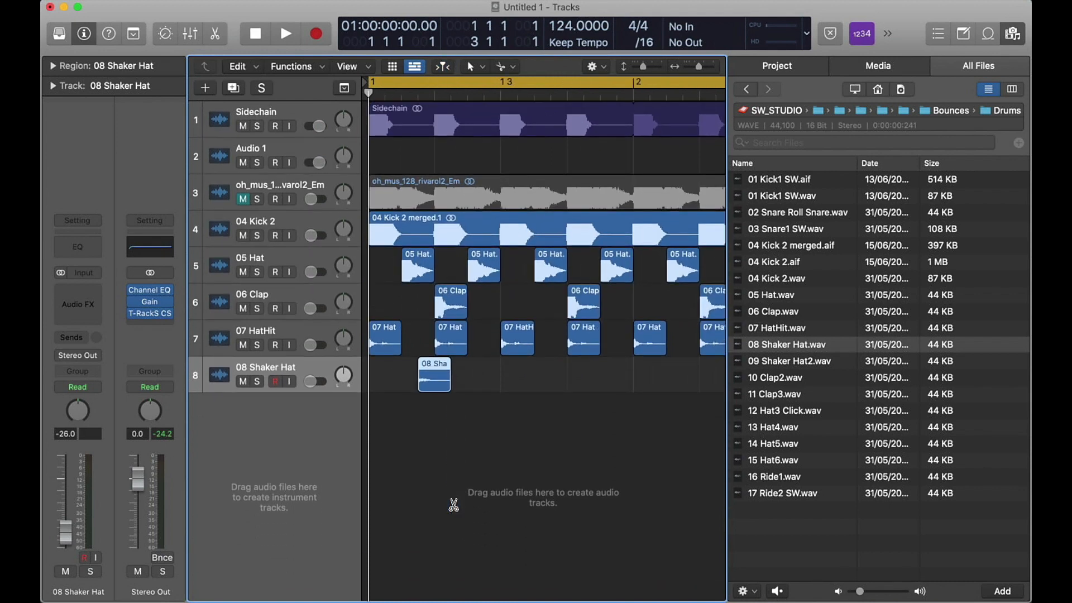
{"action": "key", "text": "space"}
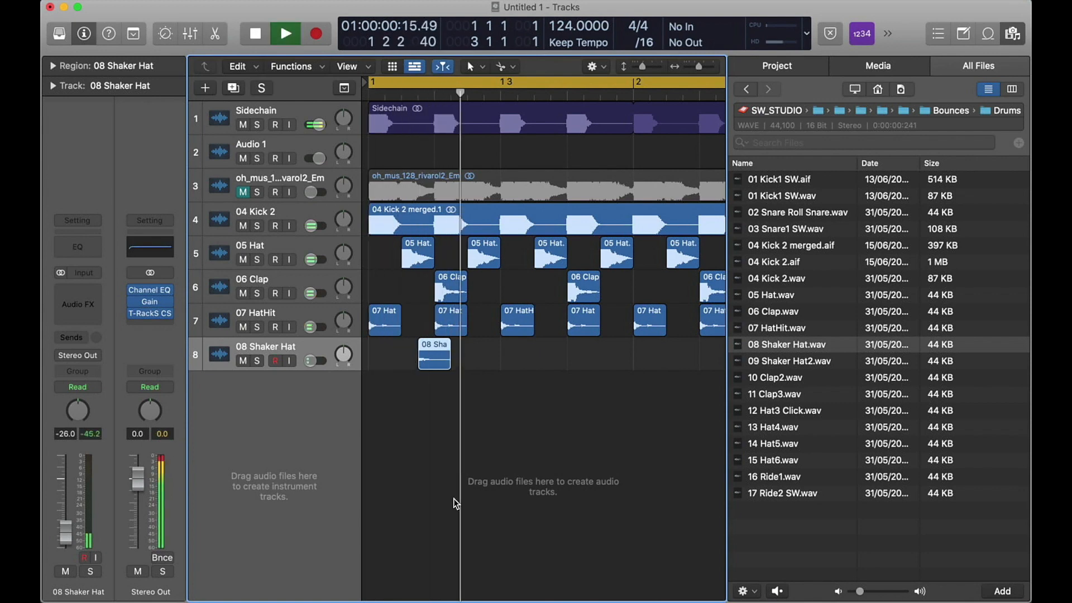
Step: Copy the 08 Shaker Hat hit to the last sixteenth of beat 3, copy both hits into bar 2, and play the loop
{"action": "left_click_drag", "start_coordinate": [425, 344], "coordinate": [561, 357]}
{"action": "key", "text": "alt"}
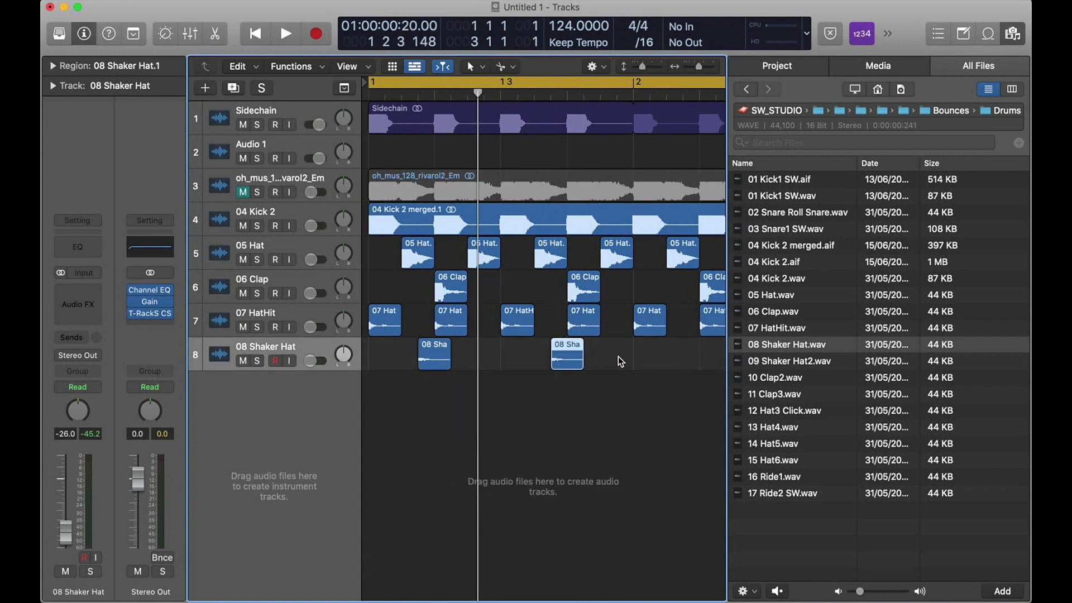
{"action": "left_click", "coordinate": [426, 360], "text": "shift"}
{"action": "left_click", "coordinate": [375, 356]}
{"action": "key", "text": "super+Left"}
{"action": "key", "text": "super+Left"}
{"action": "key", "text": "super+Up"}
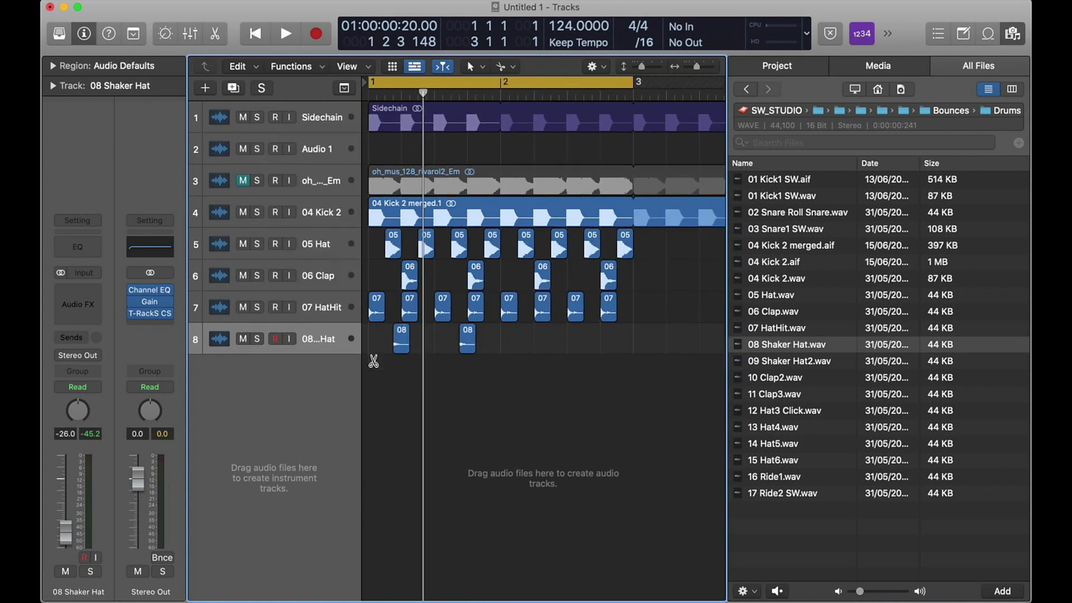
{"action": "left_click_drag", "start_coordinate": [497, 343], "coordinate": [524, 339]}
{"action": "left_click", "coordinate": [626, 336]}
{"action": "key", "text": "space"}
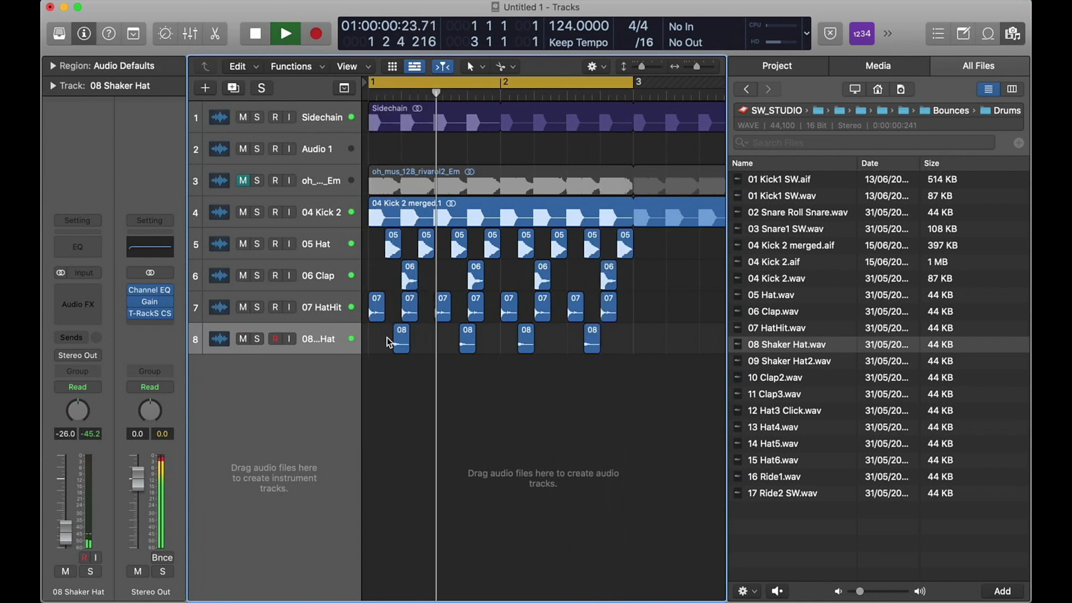
{"action": "key", "text": "space"}
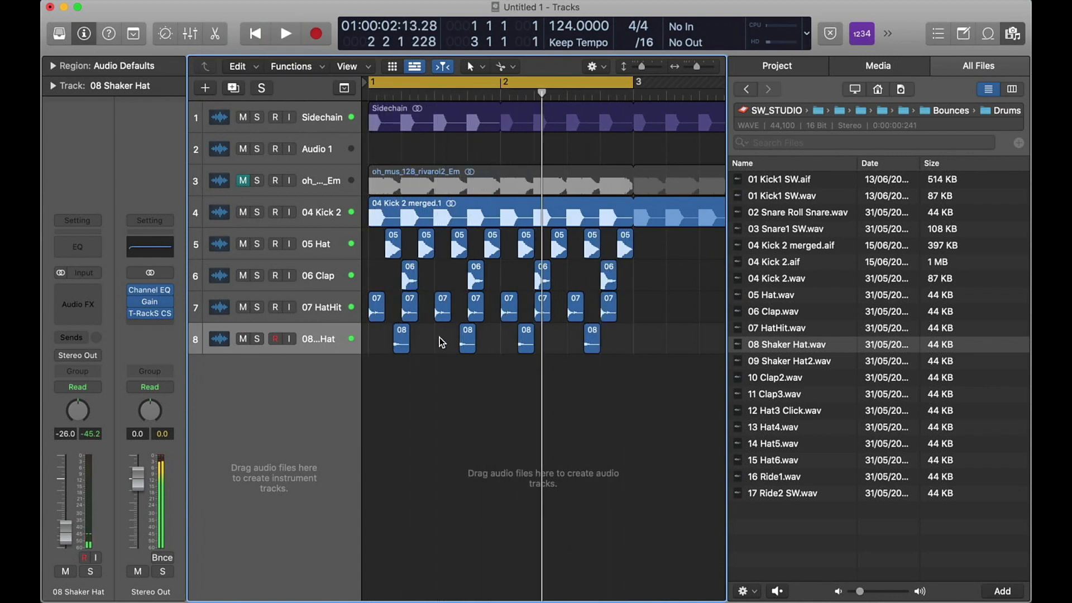
Step: Audition both shaker samples and add 09 Shaker Hat2.wav on a new track at beat 3 of bar 1
{"action": "left_click", "coordinate": [804, 364]}
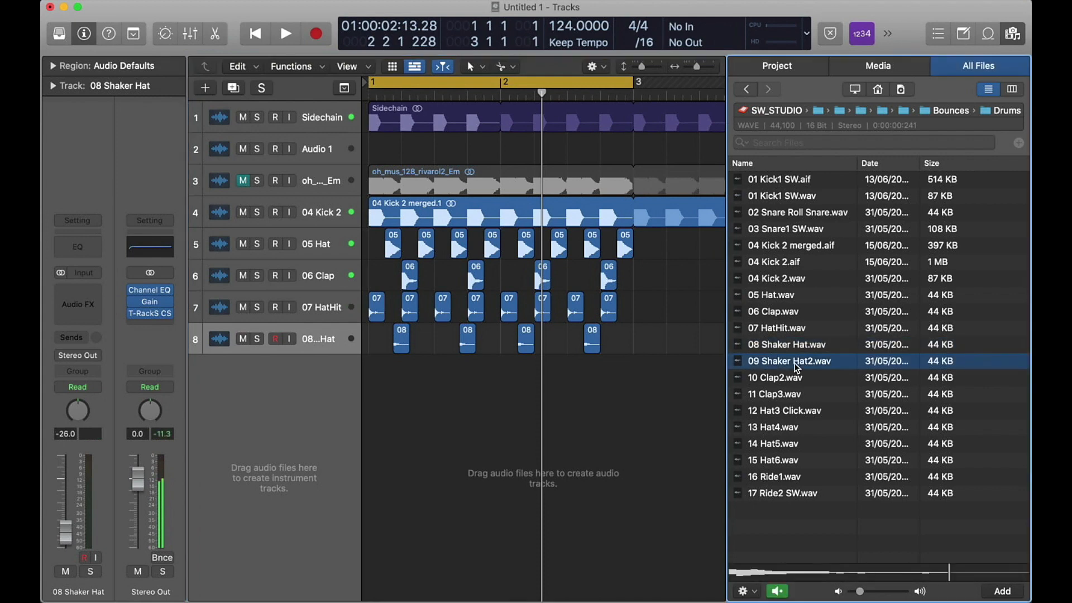
{"action": "left_click", "coordinate": [770, 352]}
{"action": "left_click", "coordinate": [774, 362]}
{"action": "left_click_drag", "start_coordinate": [774, 362], "coordinate": [426, 386]}
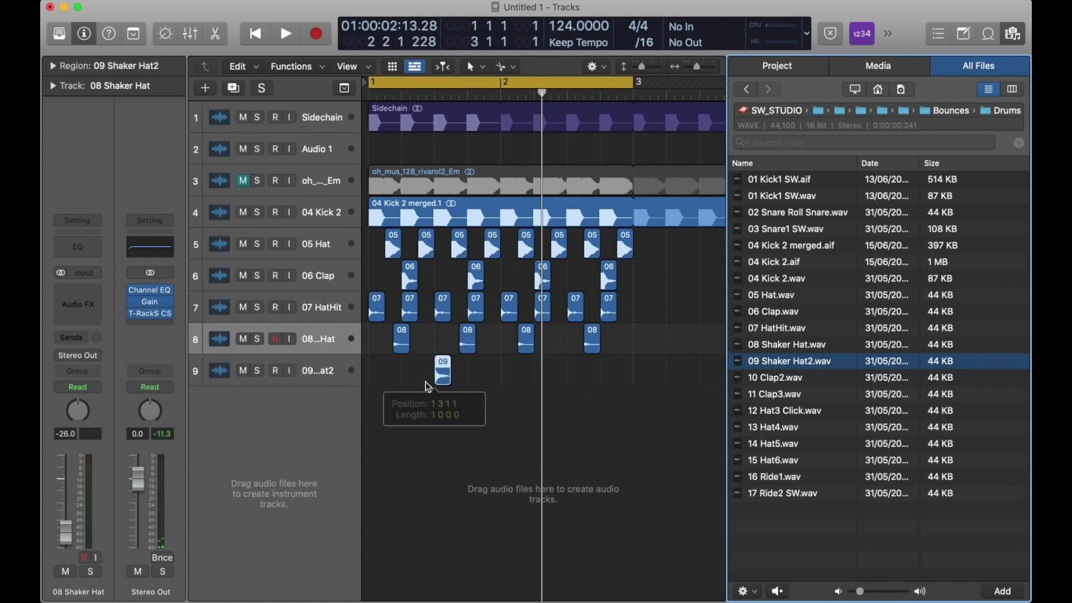
{"action": "key", "text": "space"}
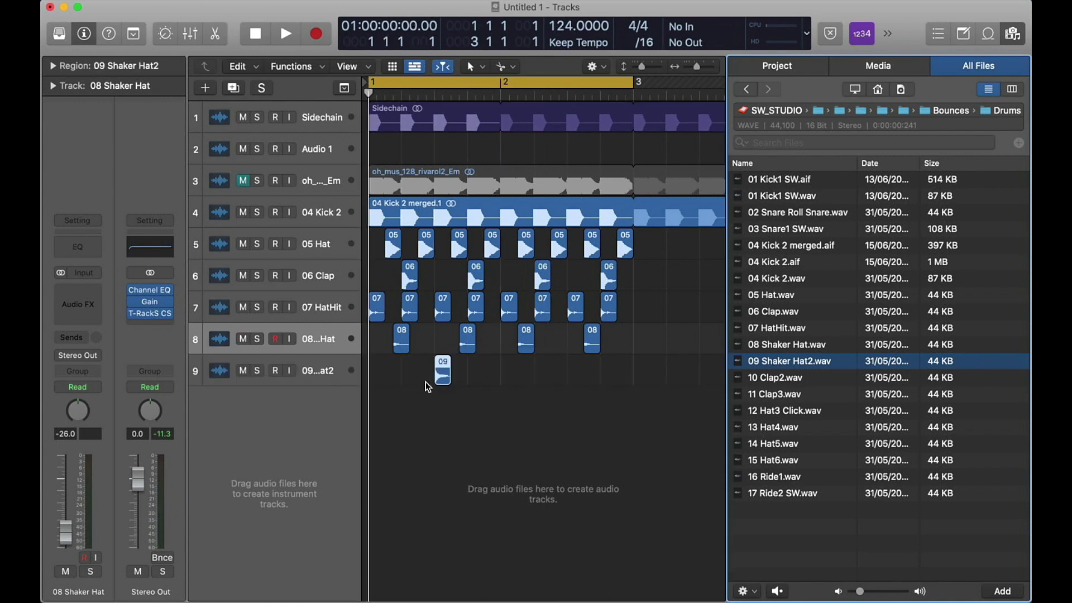
Step: Move the 09 Shaker Hat2 region one sixteenth earlier to position 1 2 4 1 and play the result
{"action": "left_click", "coordinate": [426, 392]}
{"action": "key", "text": "super+Right"}
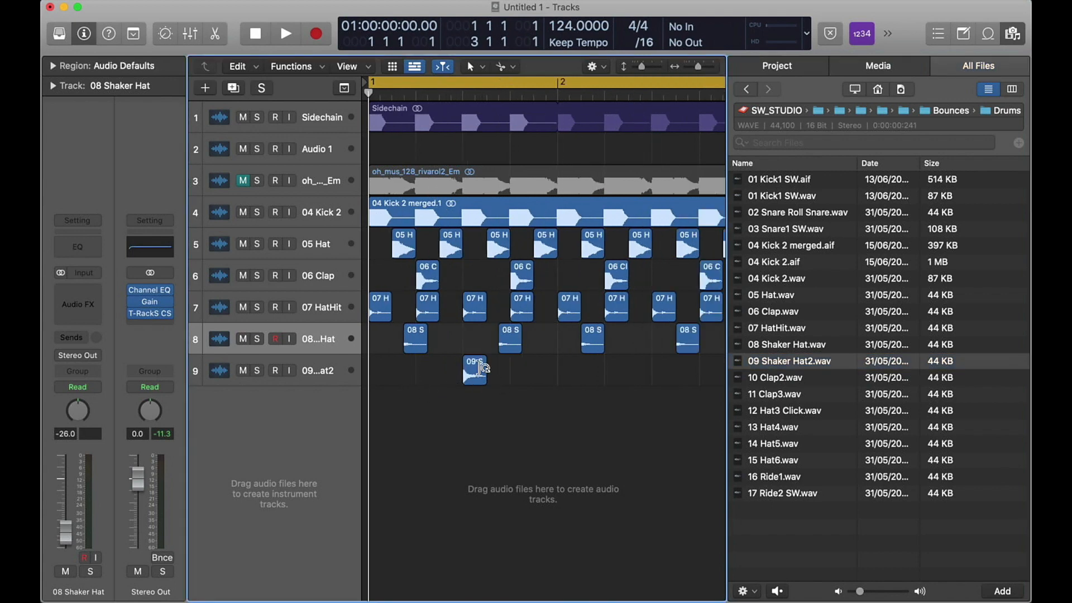
{"action": "left_click_drag", "start_coordinate": [477, 369], "coordinate": [465, 371]}
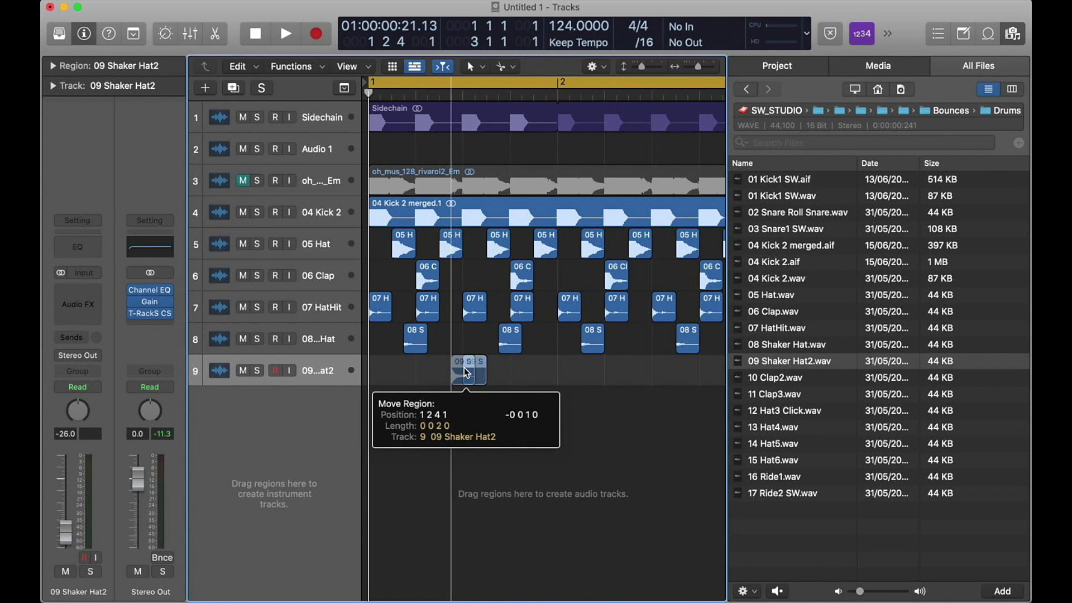
{"action": "left_click_drag", "start_coordinate": [464, 368], "coordinate": [464, 367]}
{"action": "key", "text": "space"}
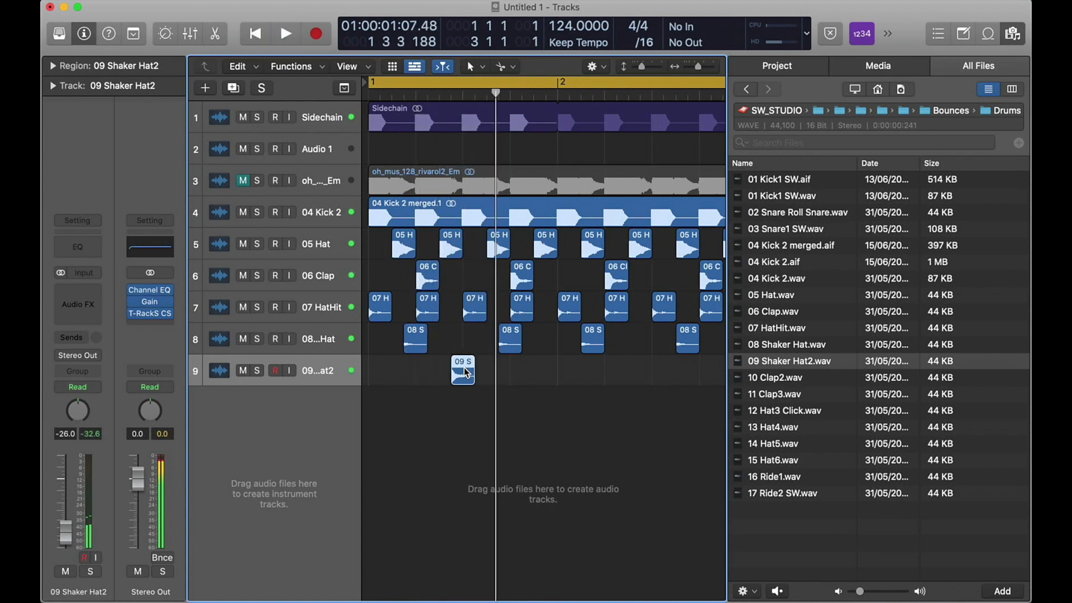
{"action": "key", "text": "space"}
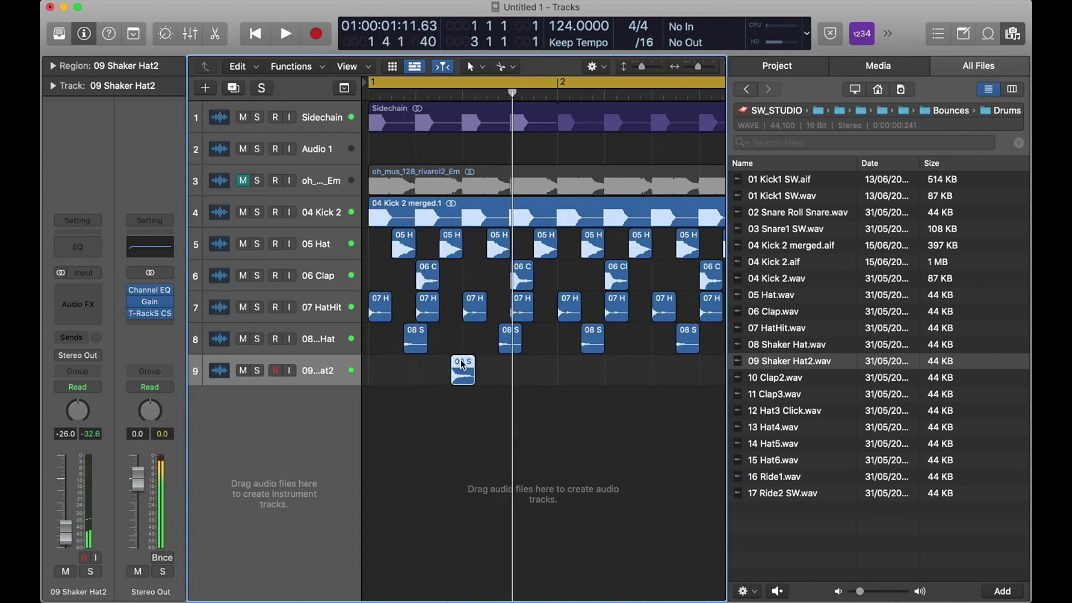
Step: Solo the 06 Clap, 07 HatHit and both shaker tracks and listen to them together
{"action": "key", "text": "super+Left"}
{"action": "key", "text": "super+Up"}
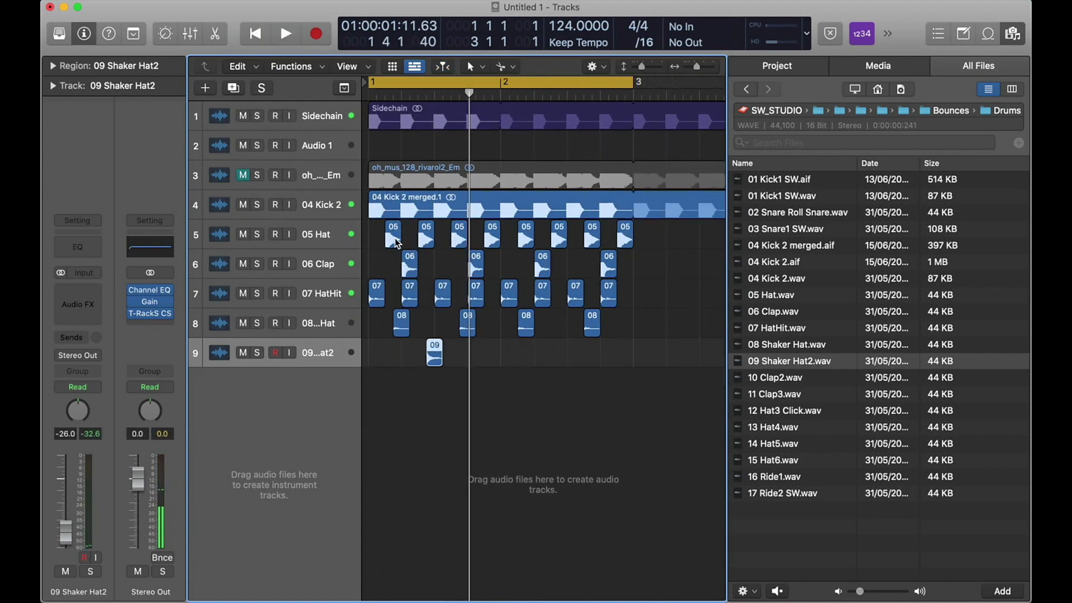
{"action": "left_click", "coordinate": [258, 266]}
{"action": "left_click", "coordinate": [259, 295]}
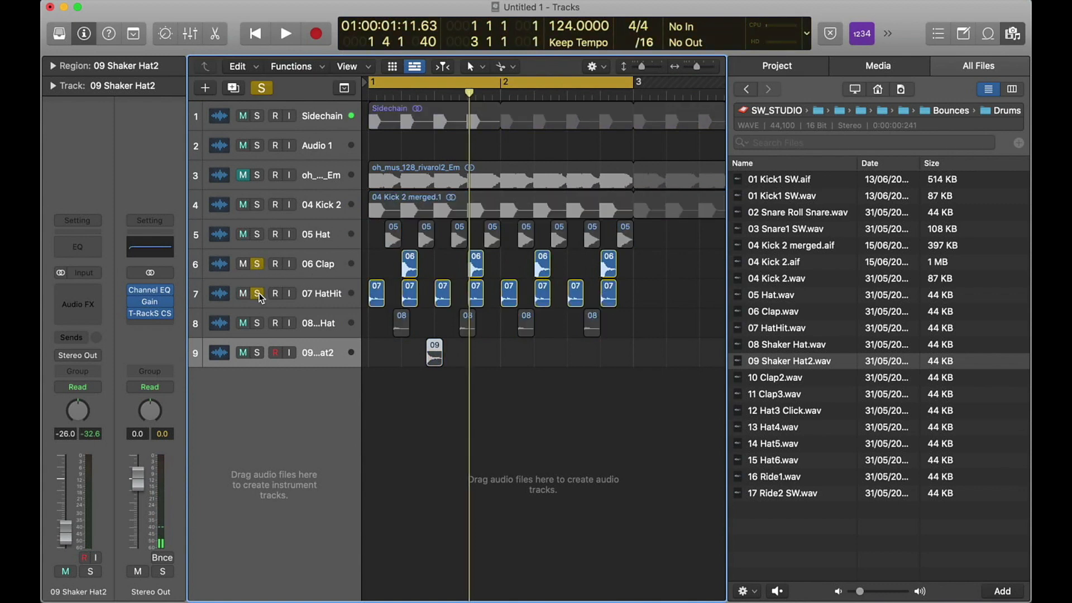
{"action": "left_click", "coordinate": [261, 328]}
{"action": "left_click", "coordinate": [257, 353]}
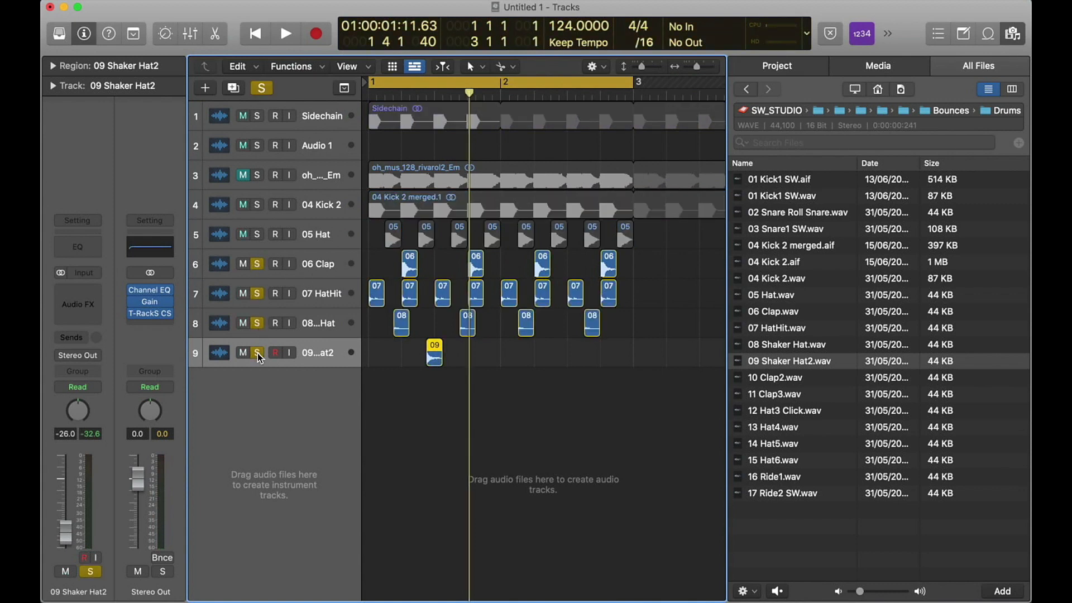
{"action": "key", "text": "space"}
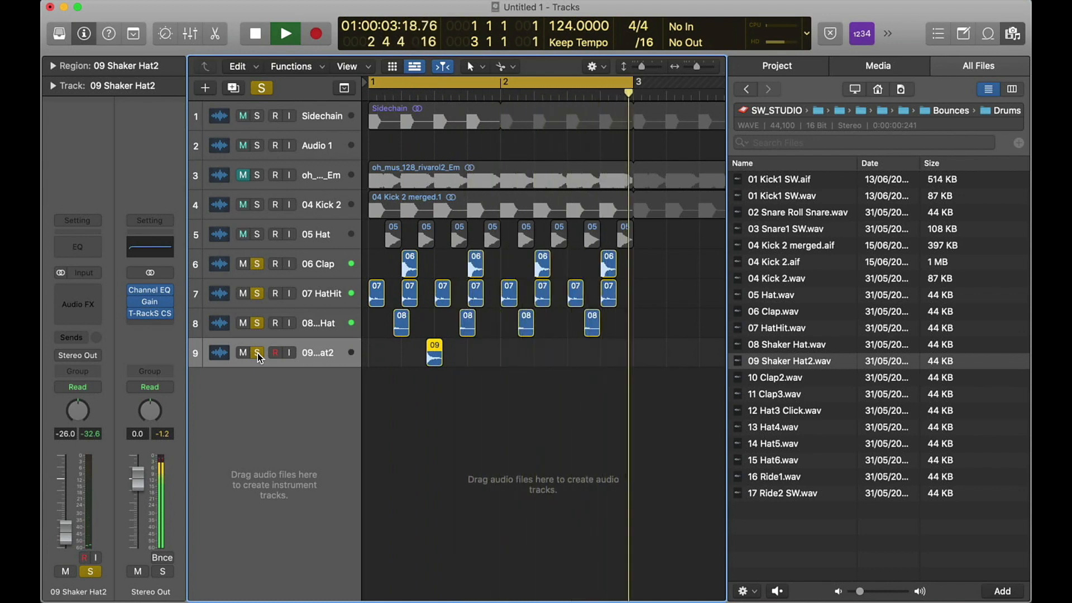
{"action": "key", "text": "space"}
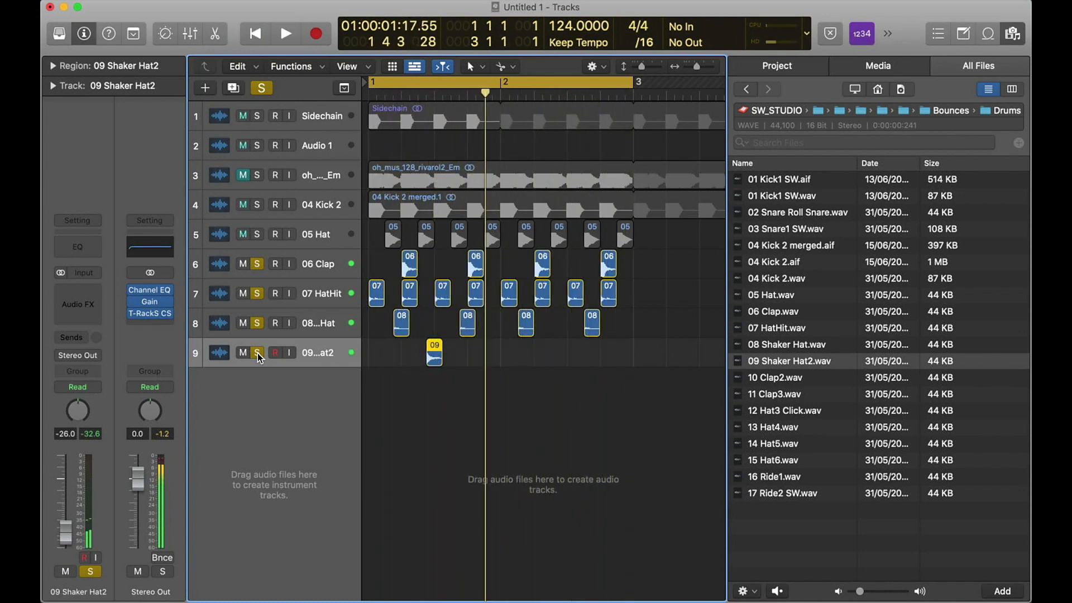
Step: Add 05 Hat to the solo and copy the 09 shaker hit to the last sixteenth of beat 4 and of beats 2 and 4 in bar 2
{"action": "left_click", "coordinate": [257, 234]}
{"action": "key", "text": "space"}
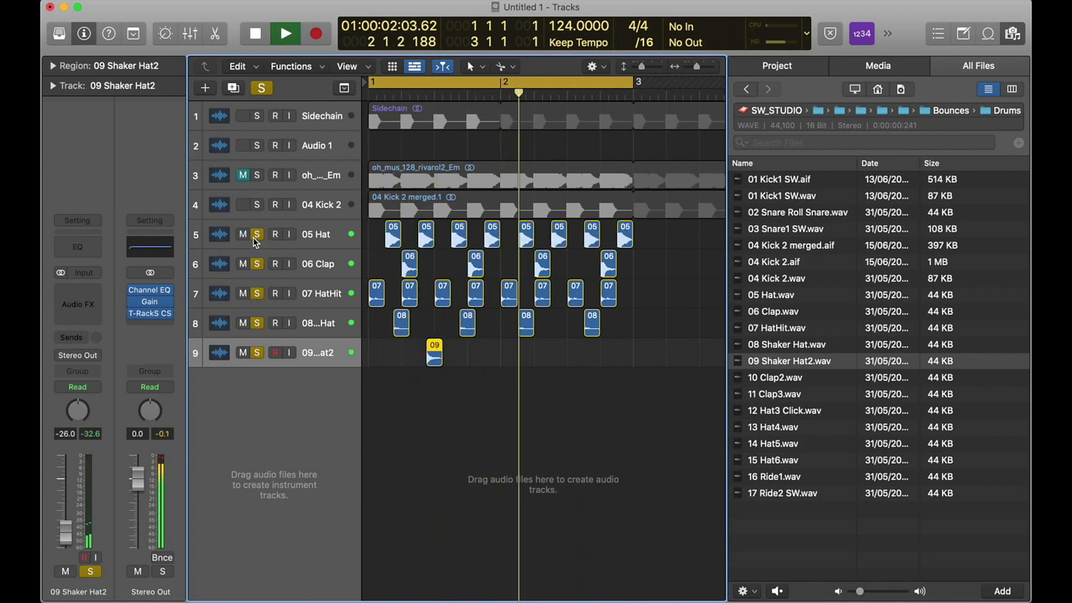
{"action": "left_click", "coordinate": [450, 330]}
{"action": "left_click_drag", "start_coordinate": [435, 350], "coordinate": [567, 352]}
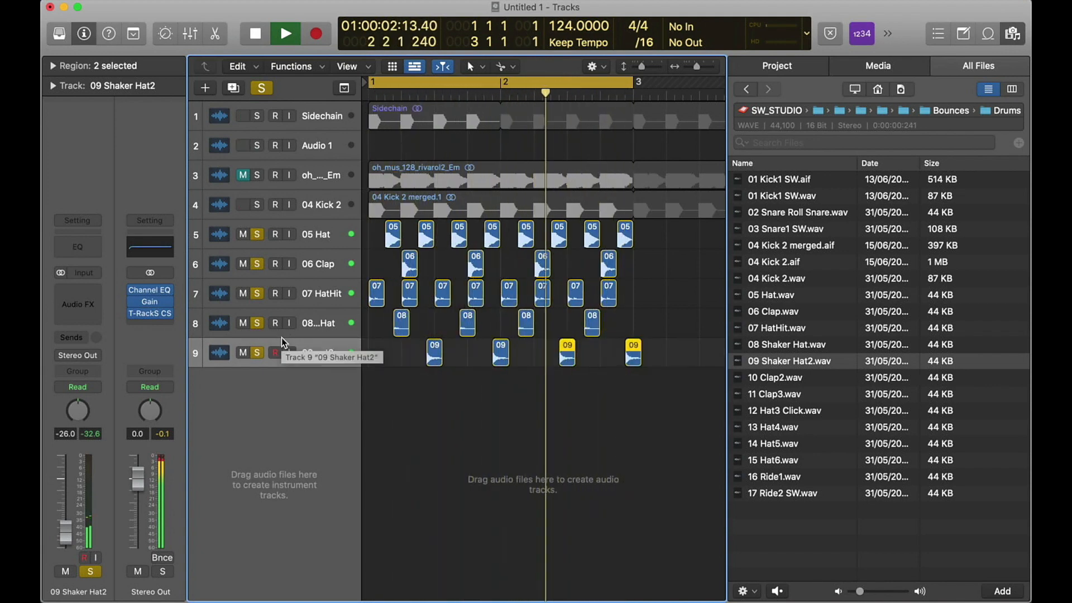
Step: Unsolo the hat, clap, HatHit and both shaker tracks and listen to the full two-bar loop
{"action": "left_click", "coordinate": [256, 236]}
{"action": "left_click", "coordinate": [256, 263]}
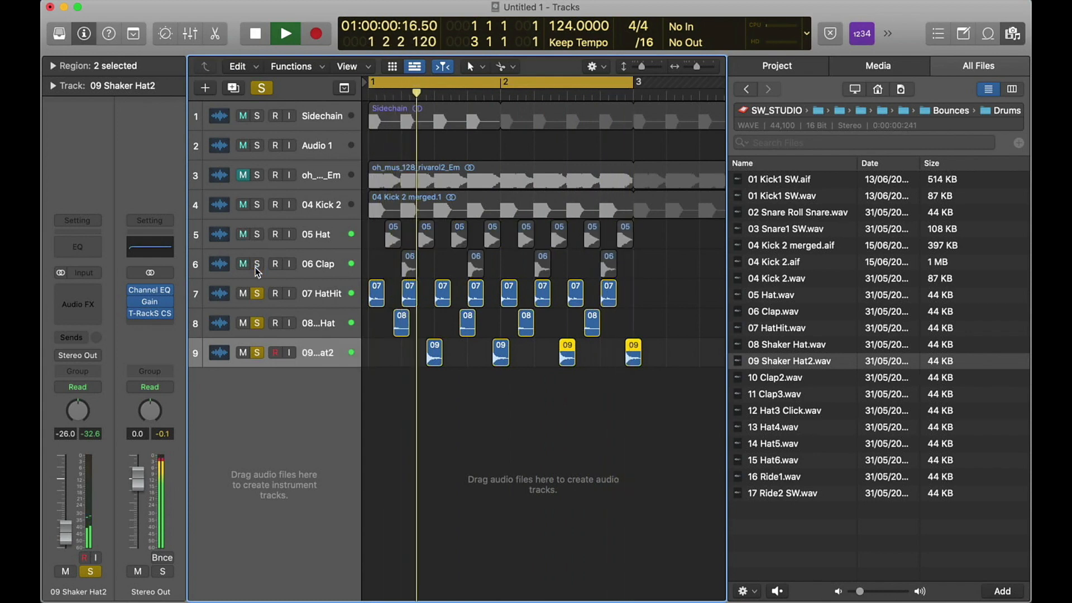
{"action": "left_click", "coordinate": [257, 293]}
{"action": "left_click", "coordinate": [257, 323]}
{"action": "left_click", "coordinate": [257, 353]}
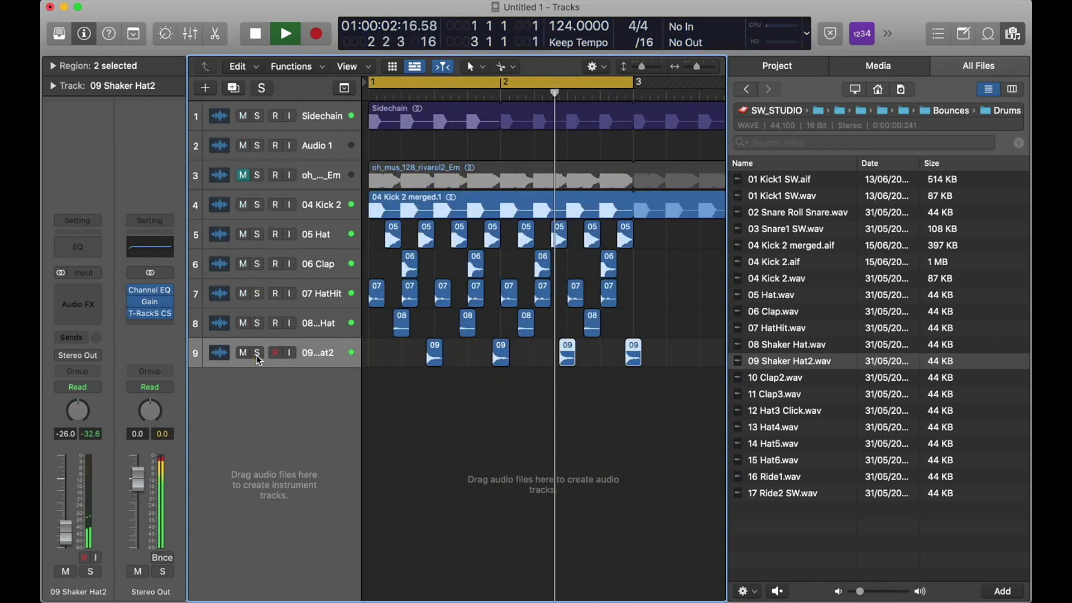
{"action": "left_click", "coordinate": [420, 358]}
{"action": "key", "text": "z"}
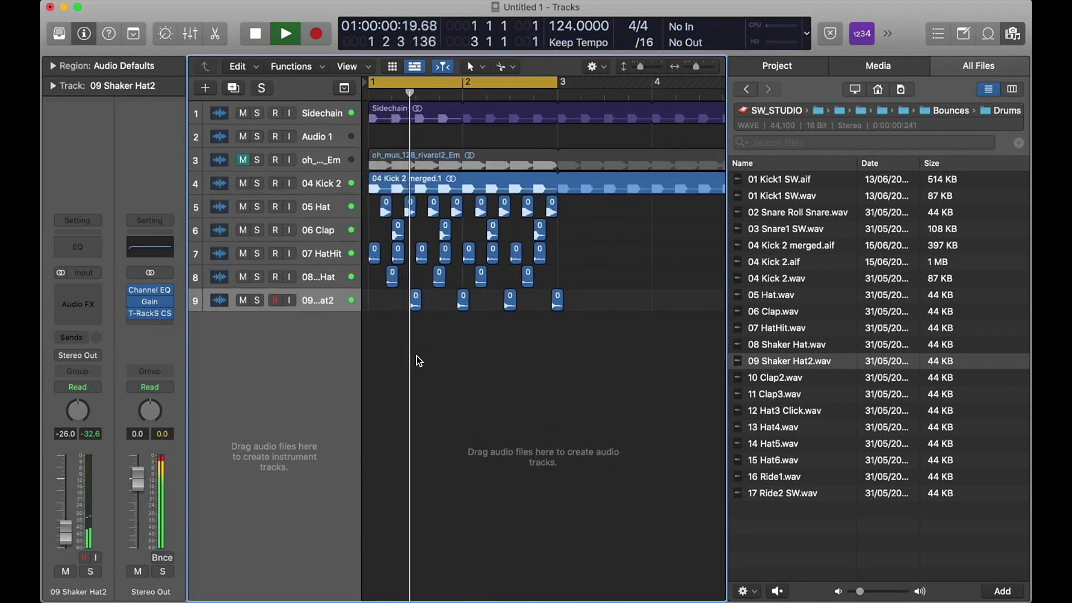
{"action": "key", "text": "space"}
Step: Audition the 10 Clap2, 11 Clap3 and 06 Clap samples to compare them
{"action": "left_click", "coordinate": [767, 379]}
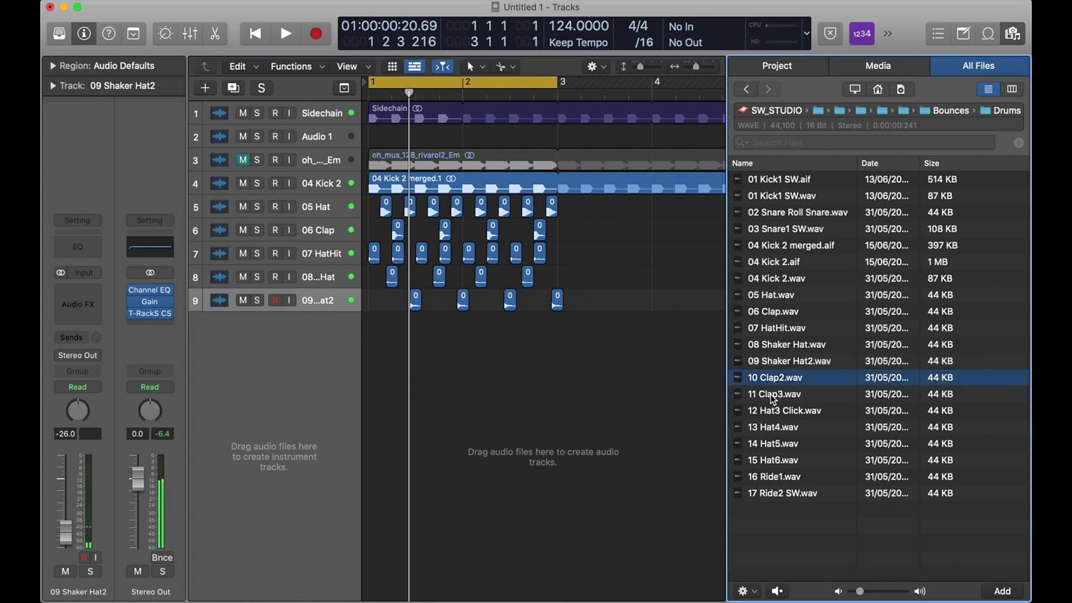
{"action": "left_click", "coordinate": [771, 394]}
{"action": "left_click", "coordinate": [768, 382]}
{"action": "left_click", "coordinate": [766, 312]}
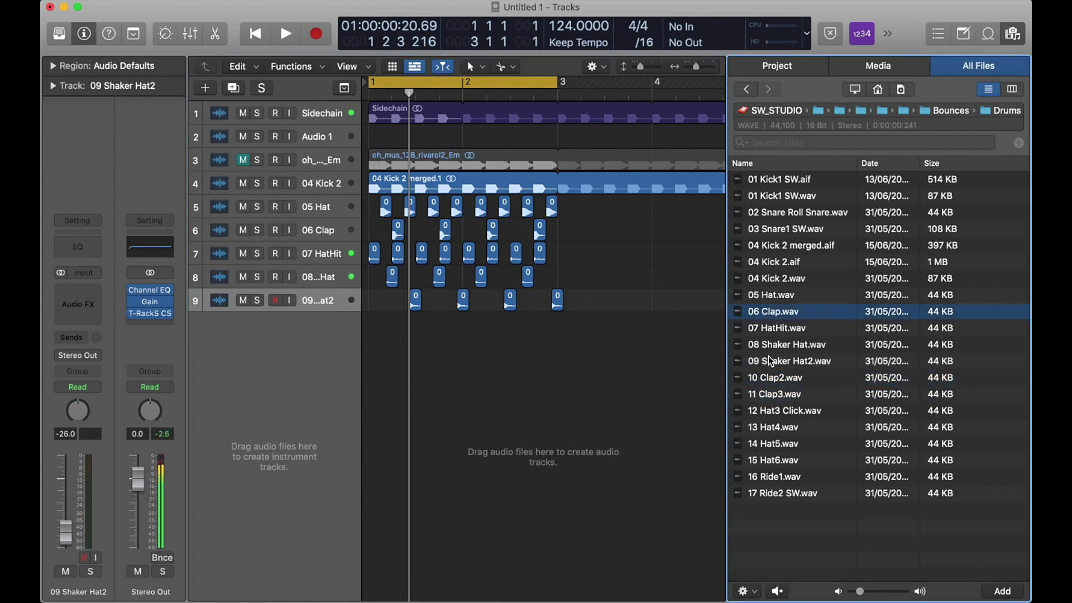
{"action": "left_click", "coordinate": [769, 373]}
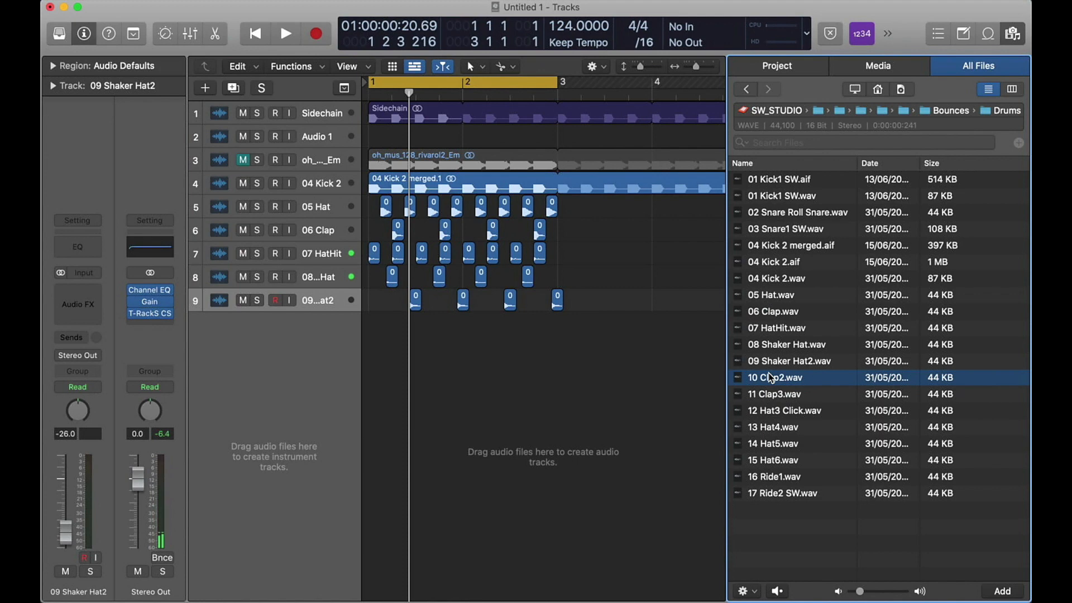
Step: Add 10 Clap2.wav on a new track at beat 2 of bar 1 and copy it to beat 4 and to beats 2 and 4 of bar 2
{"action": "left_click_drag", "start_coordinate": [770, 379], "coordinate": [402, 383]}
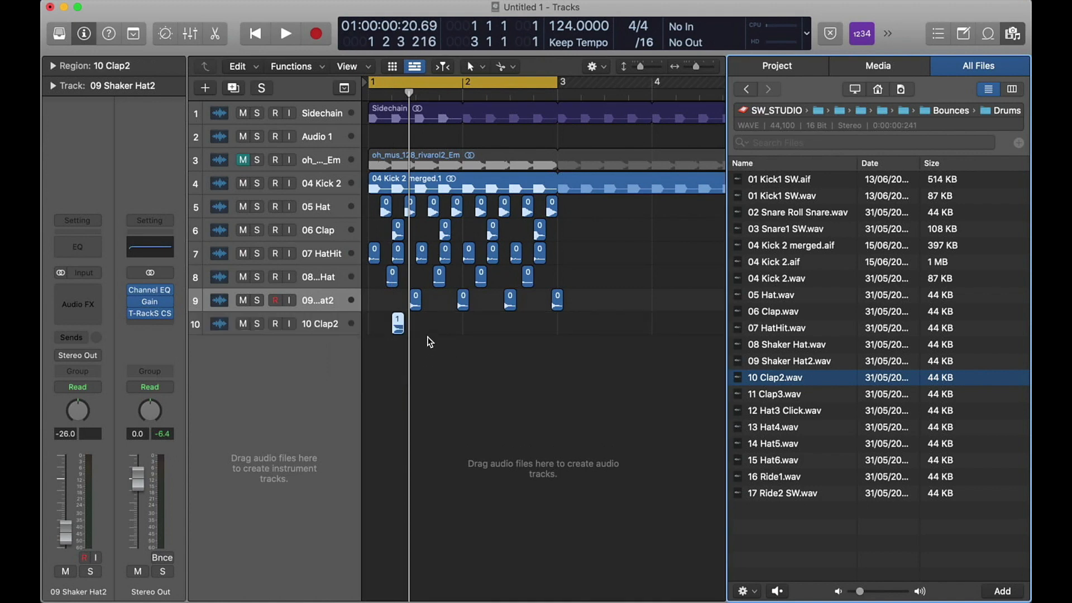
{"action": "left_click", "coordinate": [399, 326]}
{"action": "left_click_drag", "start_coordinate": [398, 323], "coordinate": [493, 329]}
Step: Solo the 06 Clap and 10 Clap2 tracks and toggle each one's solo during playback to compare the layered claps
{"action": "left_click", "coordinate": [258, 230]}
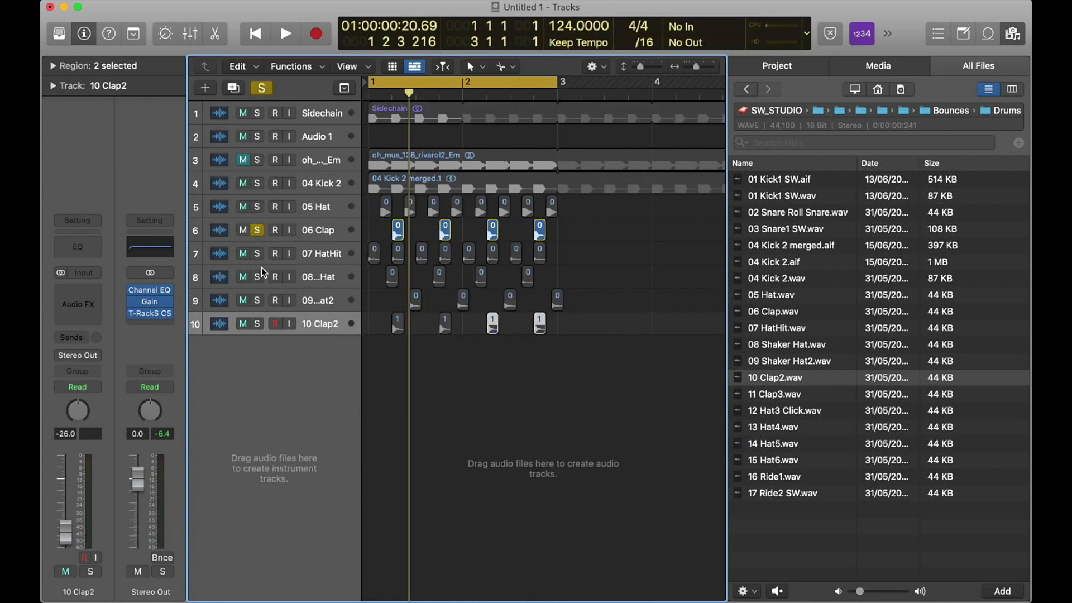
{"action": "left_click", "coordinate": [258, 325]}
{"action": "key", "text": "space"}
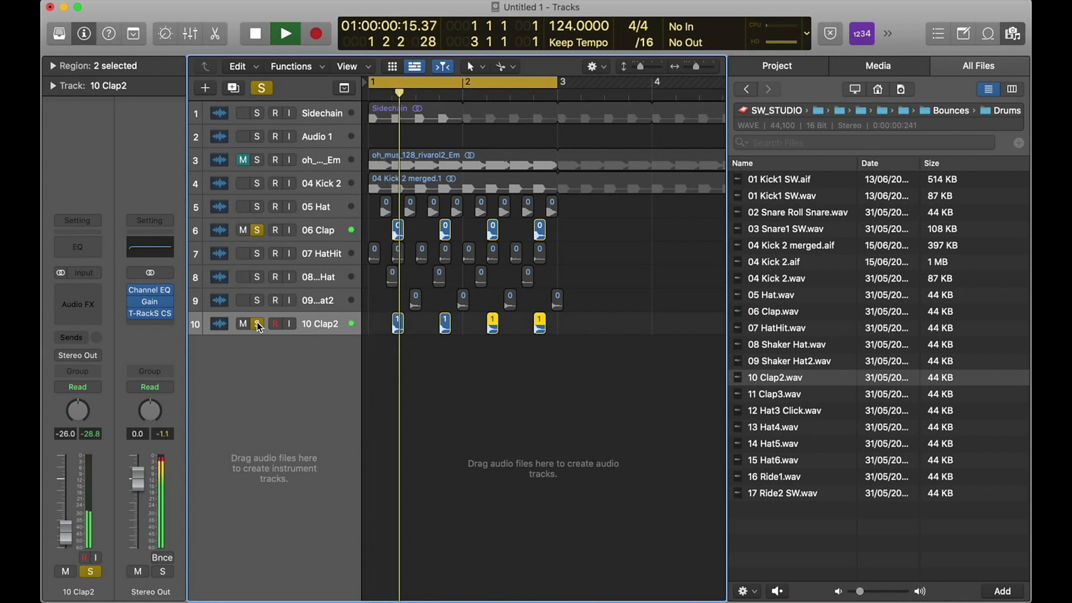
{"action": "left_click", "coordinate": [257, 324]}
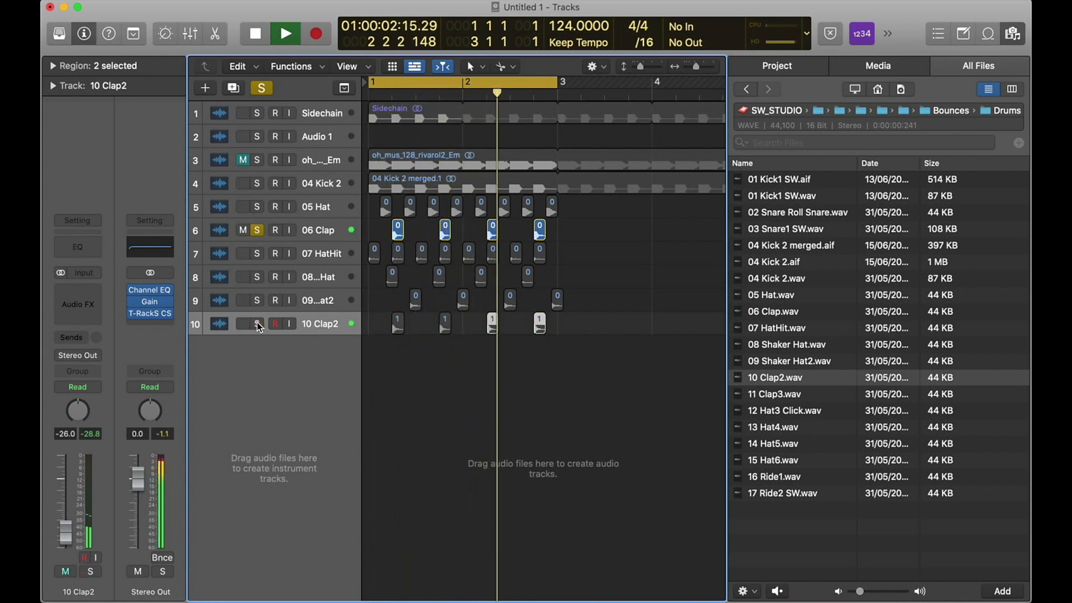
{"action": "left_click", "coordinate": [257, 324]}
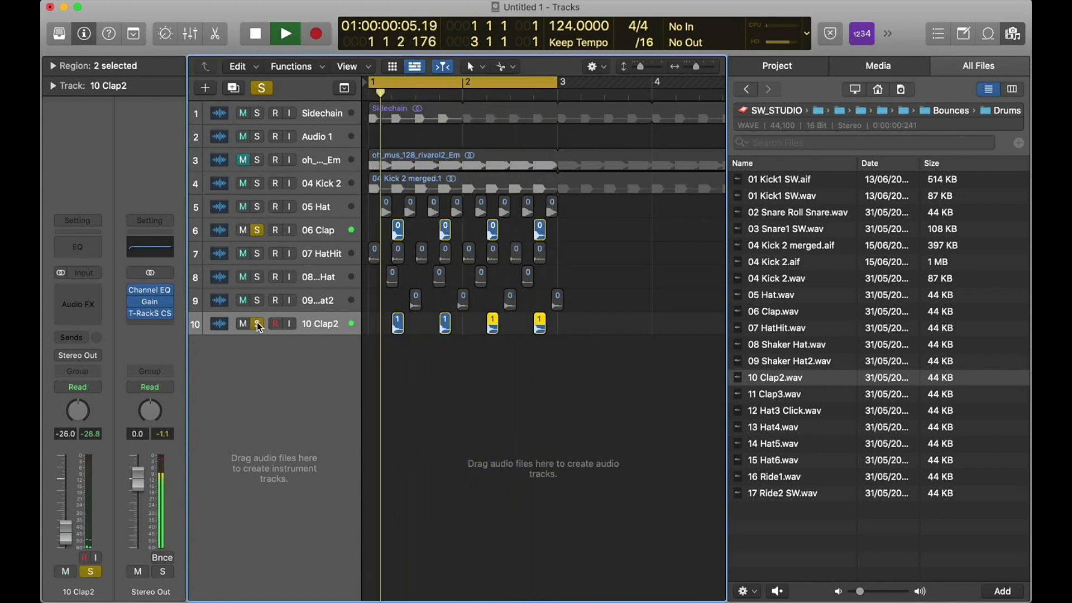
{"action": "left_click", "coordinate": [258, 230]}
{"action": "left_click", "coordinate": [258, 230]}
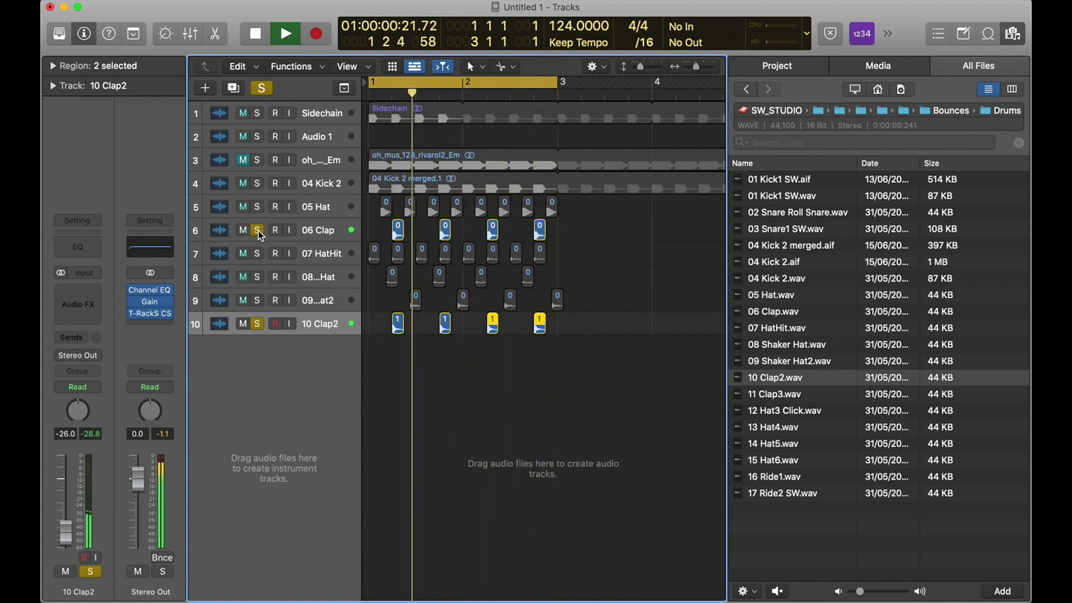
Step: Unsolo both clap tracks and listen to the full loop with the layered claps
{"action": "left_click", "coordinate": [258, 230]}
{"action": "left_click", "coordinate": [257, 324]}
{"action": "left_click", "coordinate": [444, 363]}
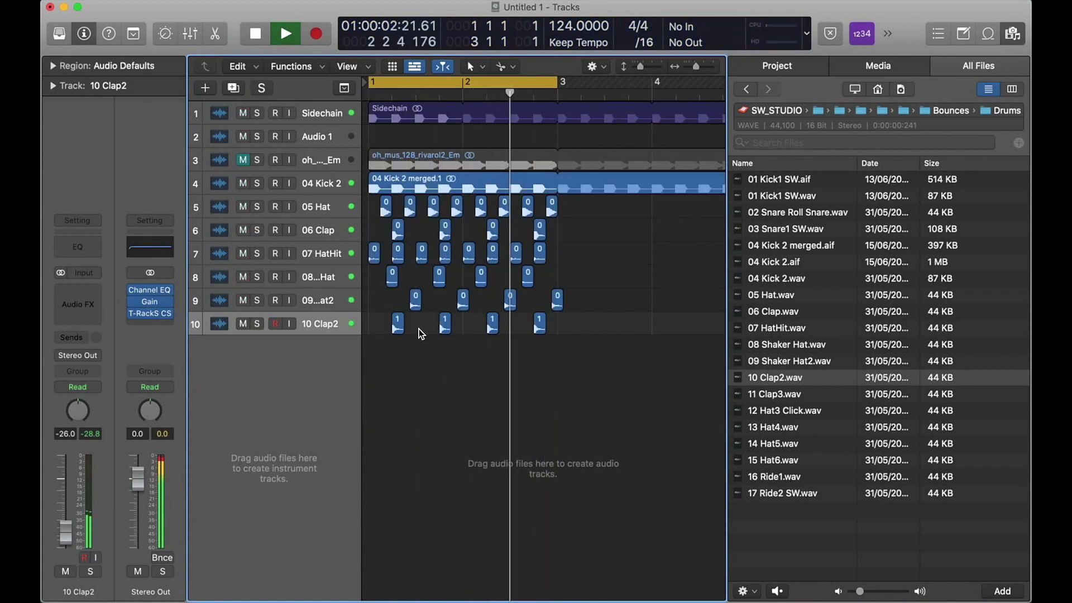
{"action": "key", "text": "super+Down"}
{"action": "key", "text": "super+Down"}
{"action": "key", "text": "super+Up"}
{"action": "key", "text": "super+Up"}
{"action": "key", "text": "super+Up"}
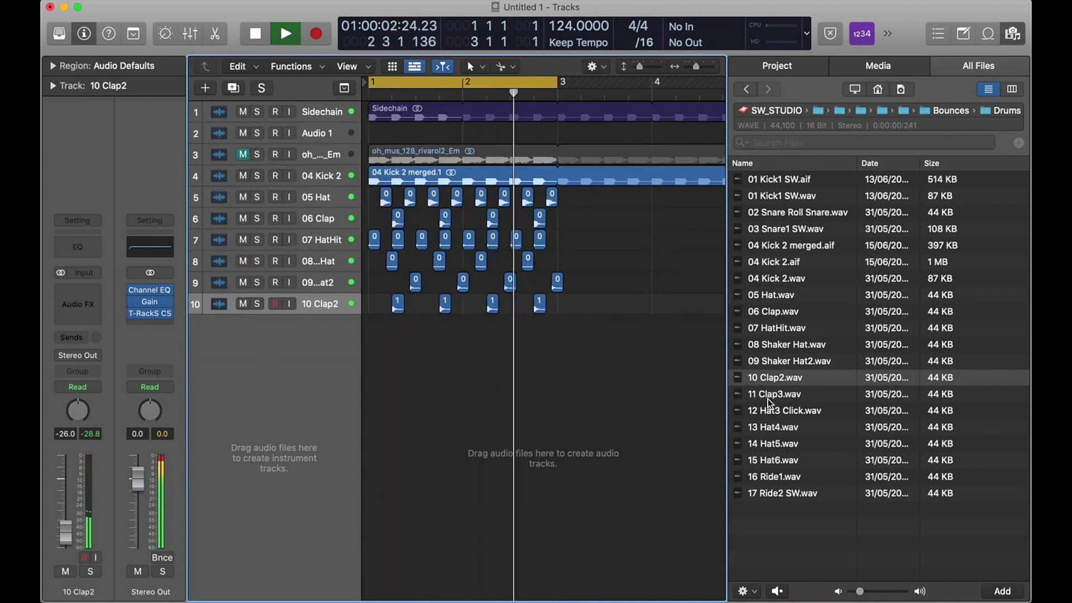
Step: Set the 10 Clap2 track's volume to -21.0 dB and compare it soloed with the 06 Clap track during playback
{"action": "key", "text": "space"}
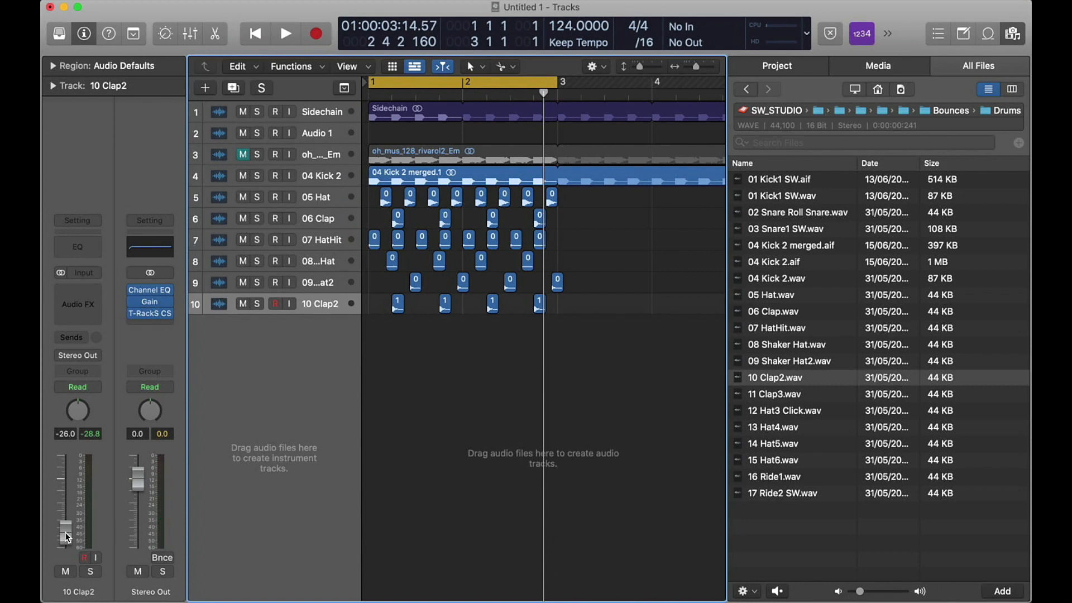
{"action": "left_click_drag", "start_coordinate": [66, 537], "coordinate": [66, 523]}
{"action": "left_click", "coordinate": [257, 304]}
{"action": "left_click", "coordinate": [257, 218]}
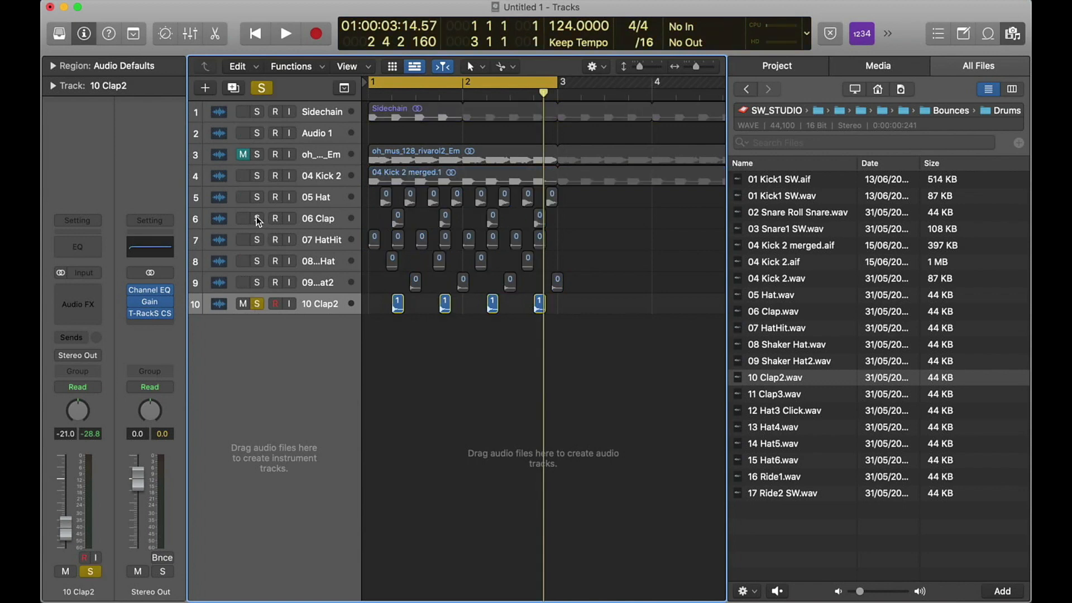
{"action": "key", "text": "space"}
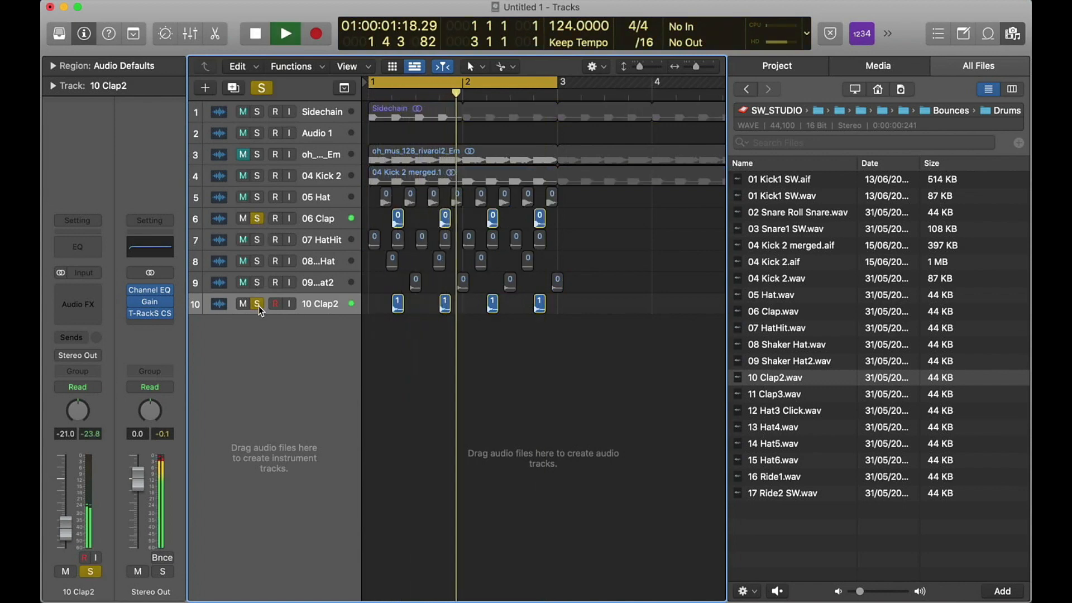
{"action": "left_click", "coordinate": [258, 304]}
{"action": "left_click", "coordinate": [257, 304]}
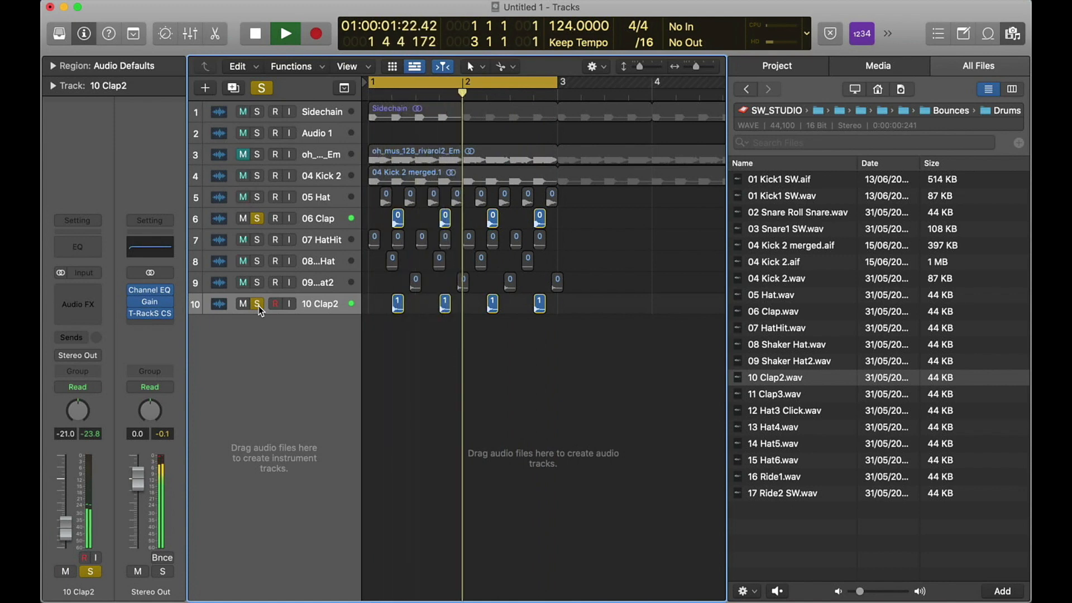
Step: Clear the solo on 10 Clap2 and 06 Clap and listen to the complete drum loop
{"action": "key", "text": "space"}
{"action": "left_click", "coordinate": [257, 303]}
{"action": "left_click", "coordinate": [257, 218]}
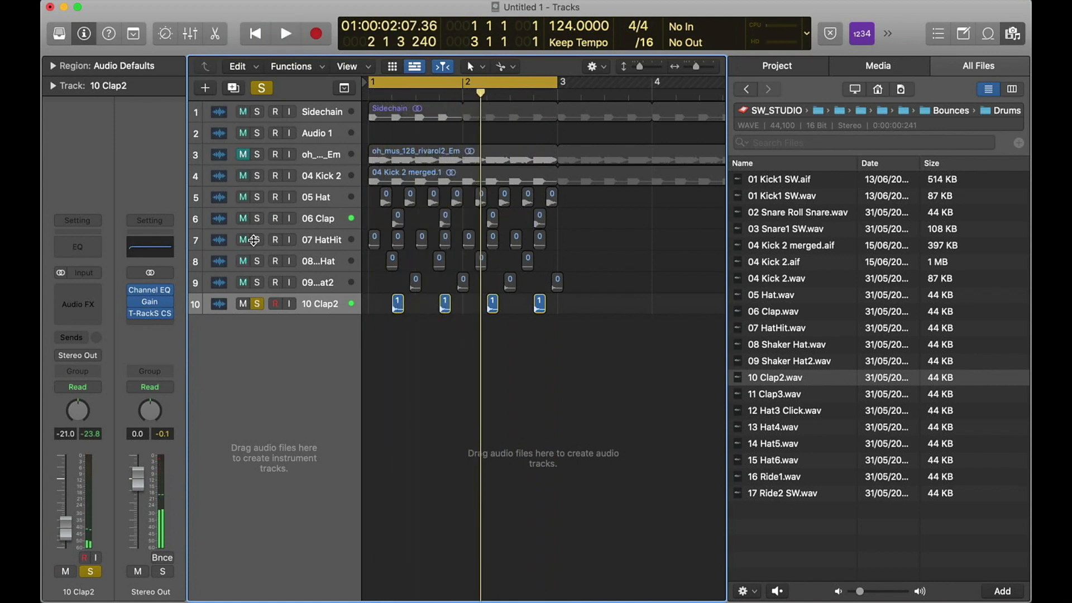
{"action": "key", "text": "space"}
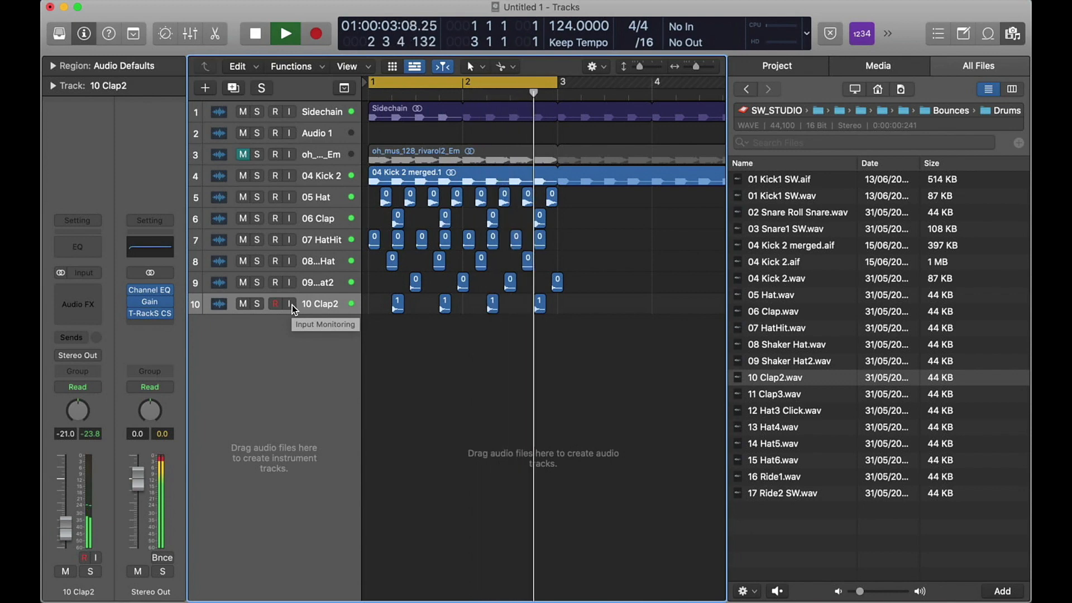
{"action": "key", "text": "space"}
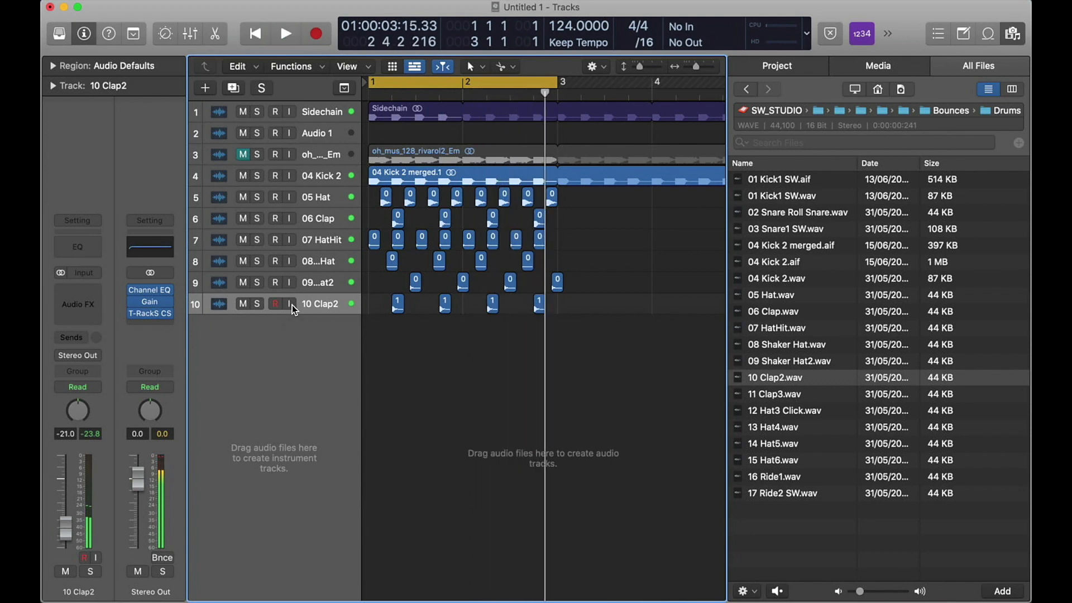
Step: Set the volume of the 09 Shaker Hat2 and 08 Shaker Hat tracks to -21.0 dB while the loop plays
{"action": "left_click", "coordinate": [190, 34]}
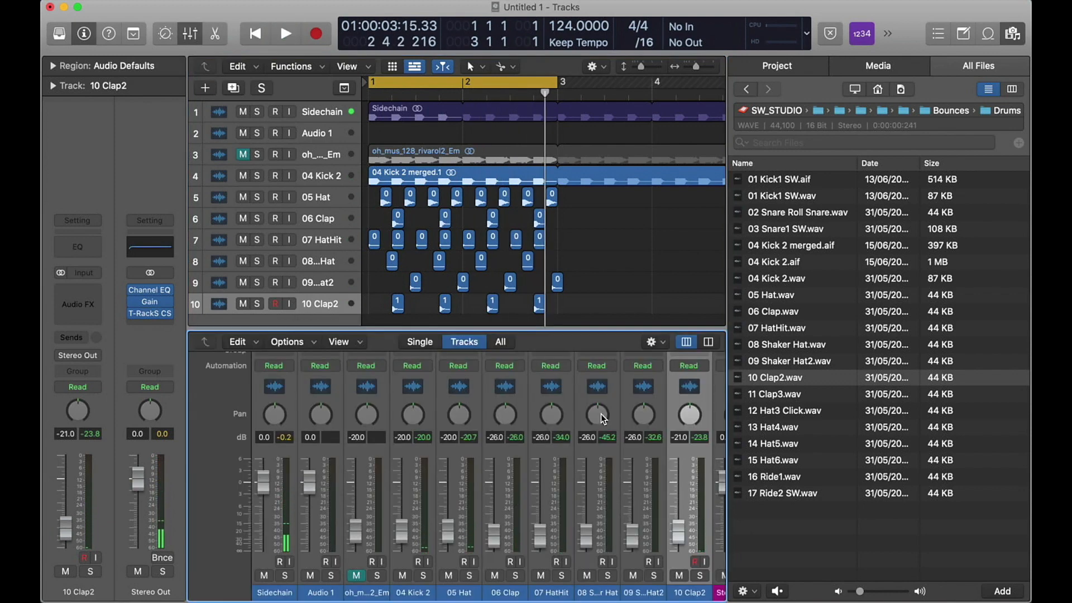
{"action": "left_click", "coordinate": [317, 286]}
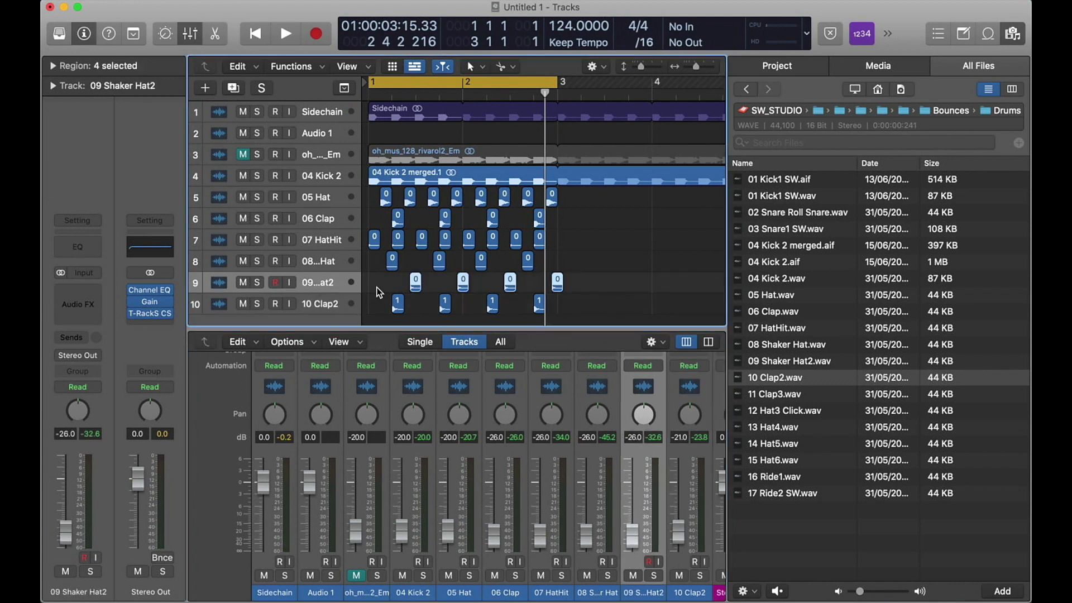
{"action": "key", "text": "space"}
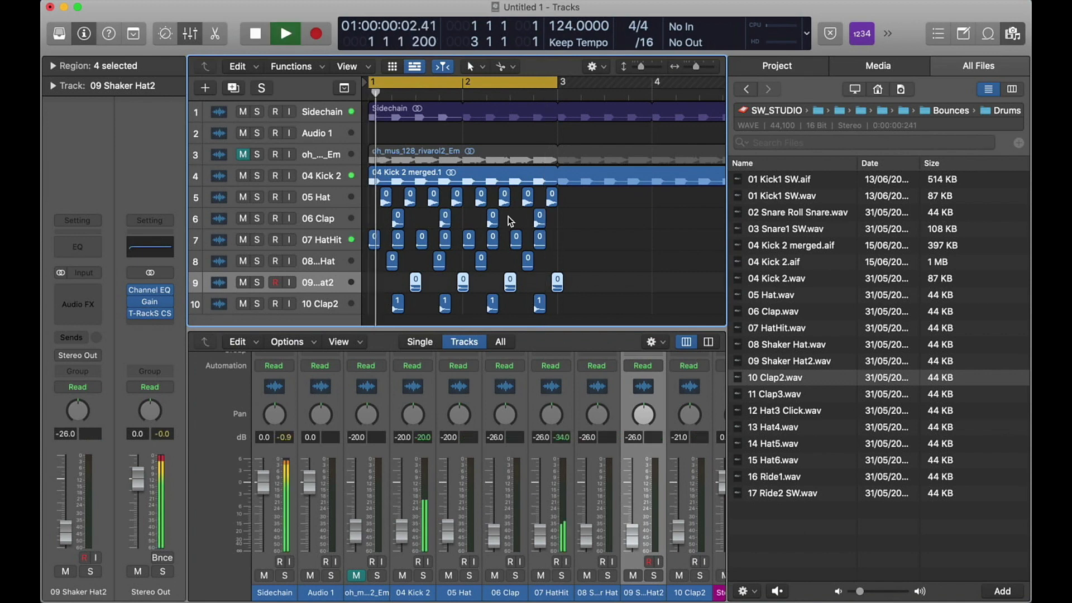
{"action": "left_click", "coordinate": [191, 34]}
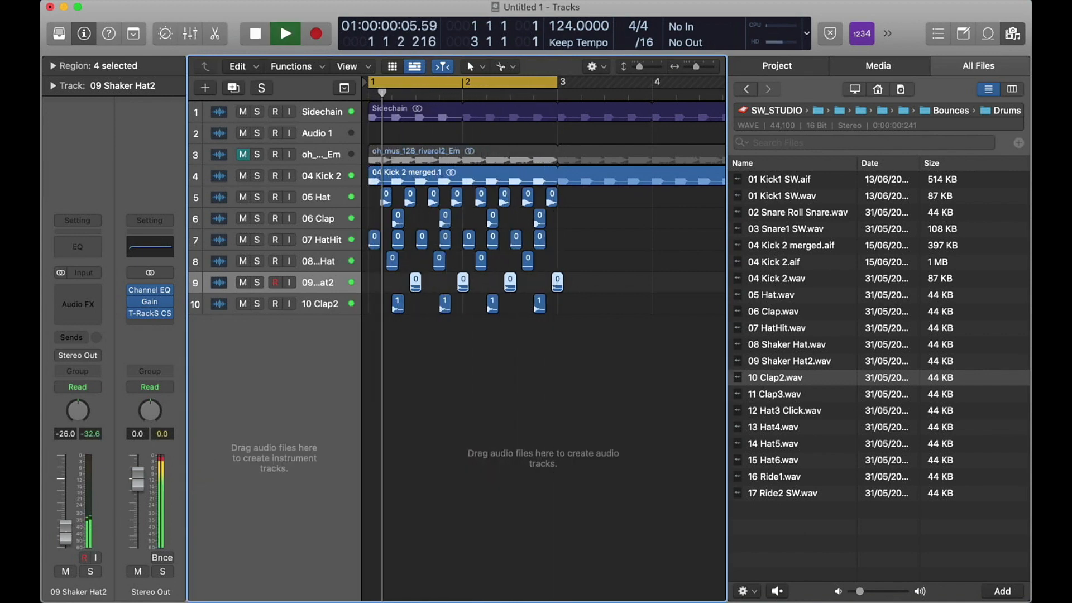
{"action": "left_click_drag", "start_coordinate": [66, 532], "coordinate": [67, 528]}
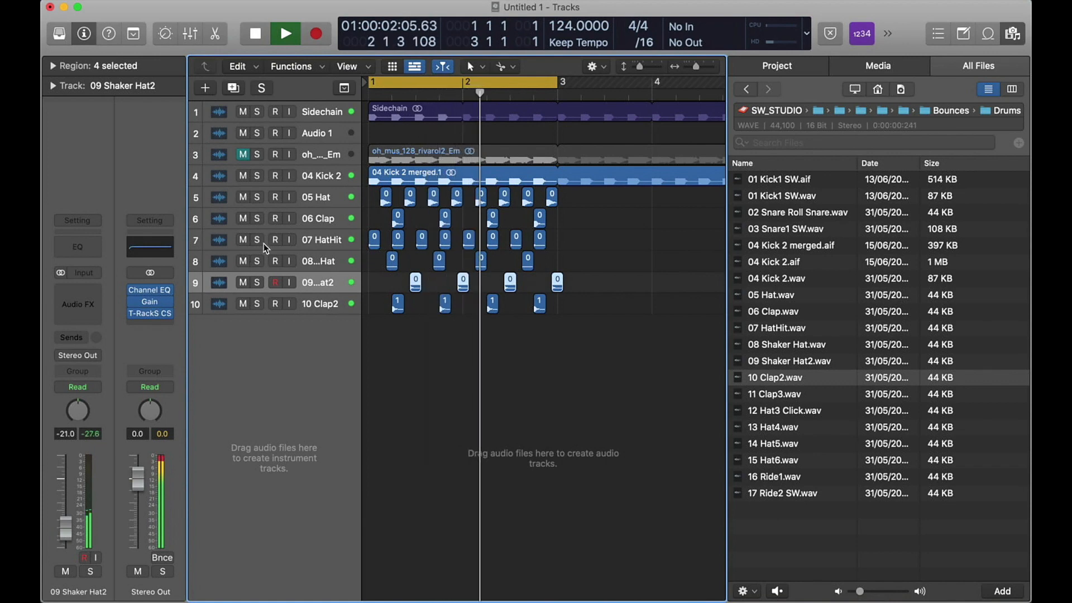
{"action": "left_click", "coordinate": [319, 265]}
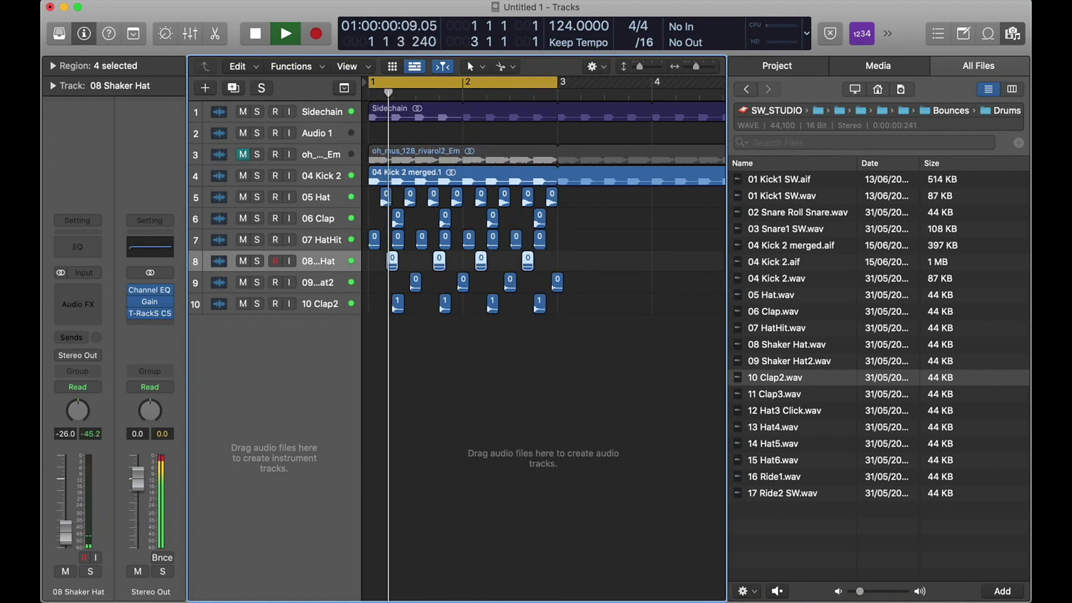
{"action": "left_click_drag", "start_coordinate": [62, 535], "coordinate": [64, 528]}
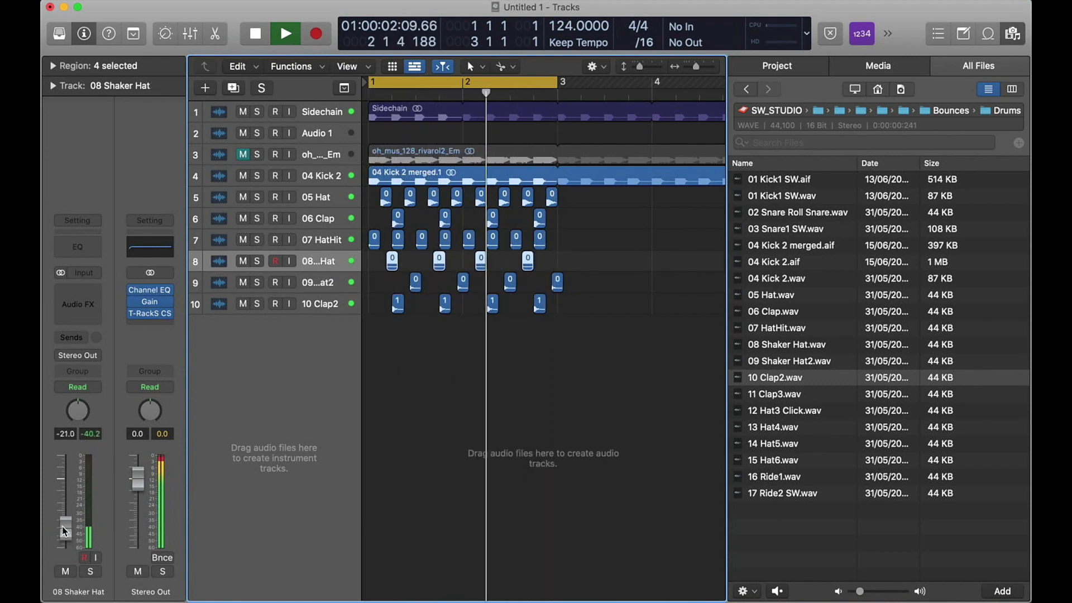
{"action": "left_click", "coordinate": [311, 242]}
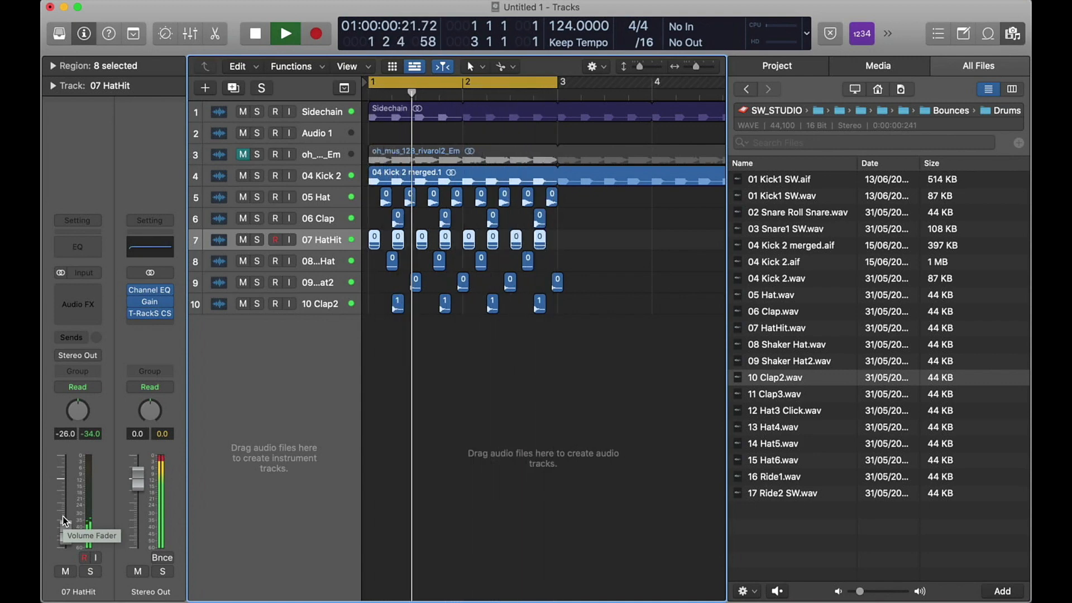
{"action": "key", "text": "space"}
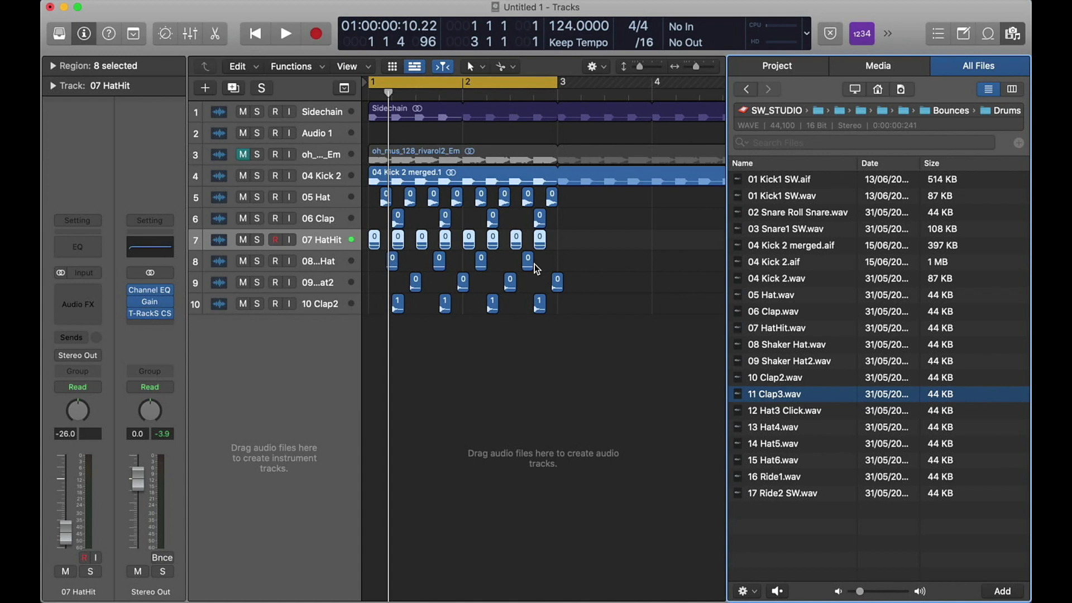
Step: Add 11 Clap3.wav on a new track at beats 2 and 4 of both bars, with its volume at -26.0 dB
{"action": "left_click", "coordinate": [584, 316]}
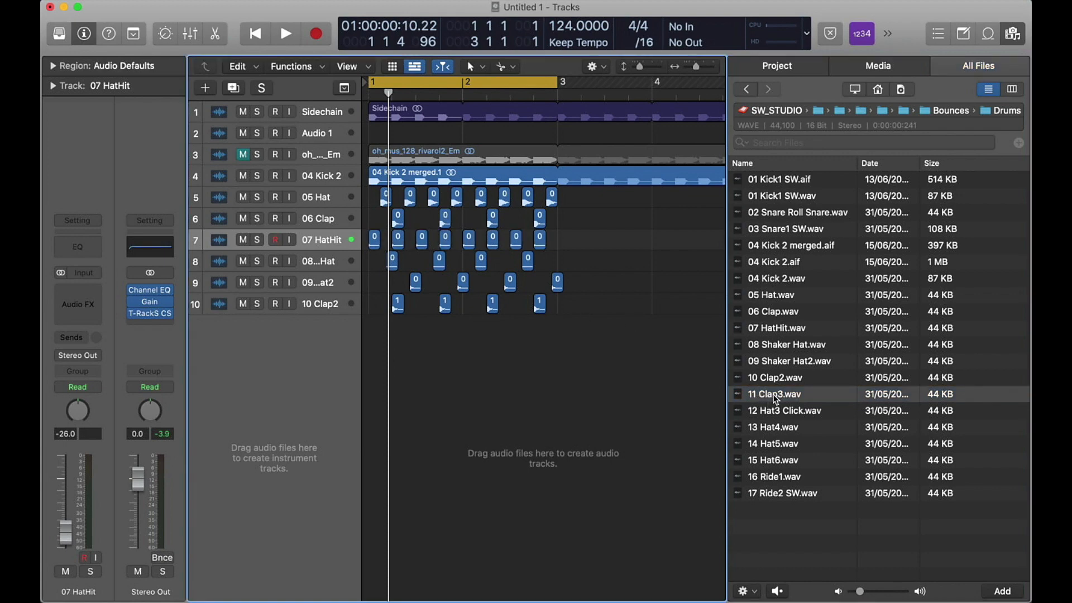
{"action": "left_click_drag", "start_coordinate": [775, 398], "coordinate": [493, 327]}
{"action": "left_click", "coordinate": [398, 326], "text": "shift"}
Step: Solo 11 Clap3 and 10 Clap2 during playback, toggle each one and 06 Clap to compare the layers, and unsolo them
{"action": "key", "text": "space"}
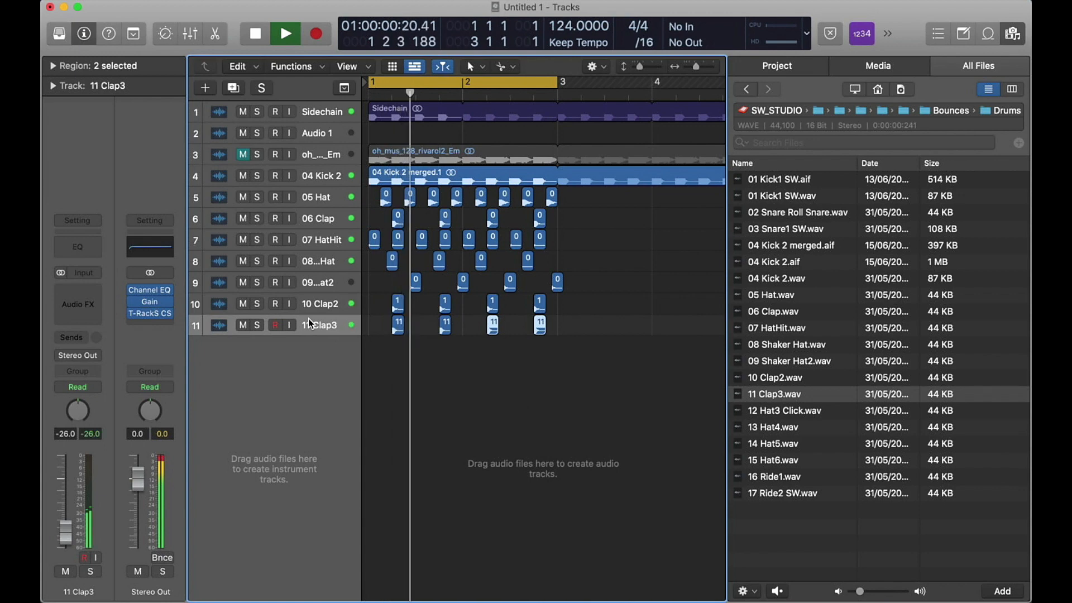
{"action": "left_click", "coordinate": [254, 322]}
{"action": "left_click", "coordinate": [255, 306]}
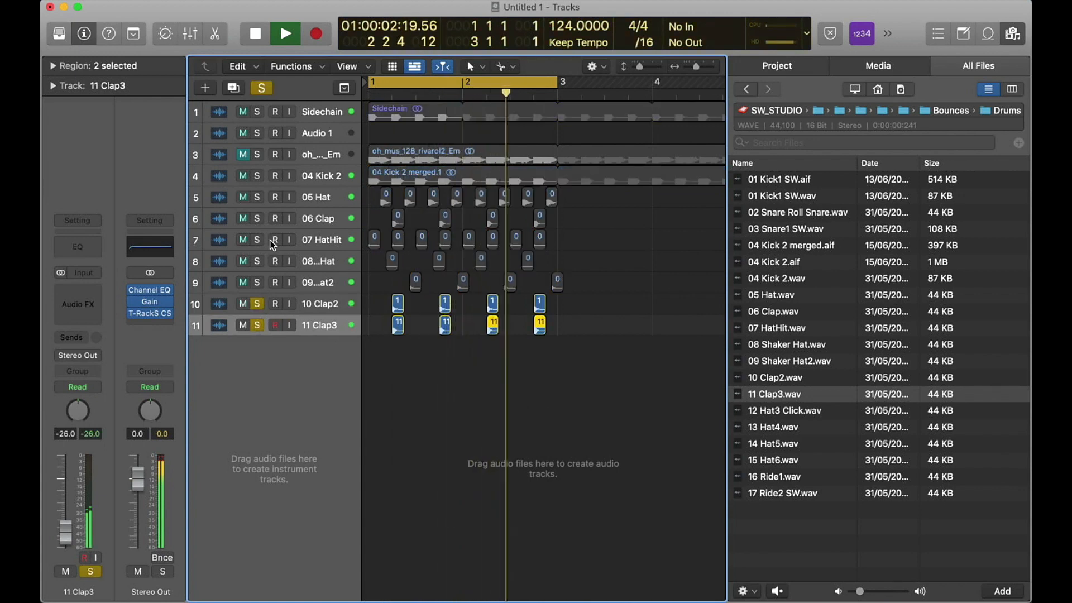
{"action": "left_click", "coordinate": [257, 305]}
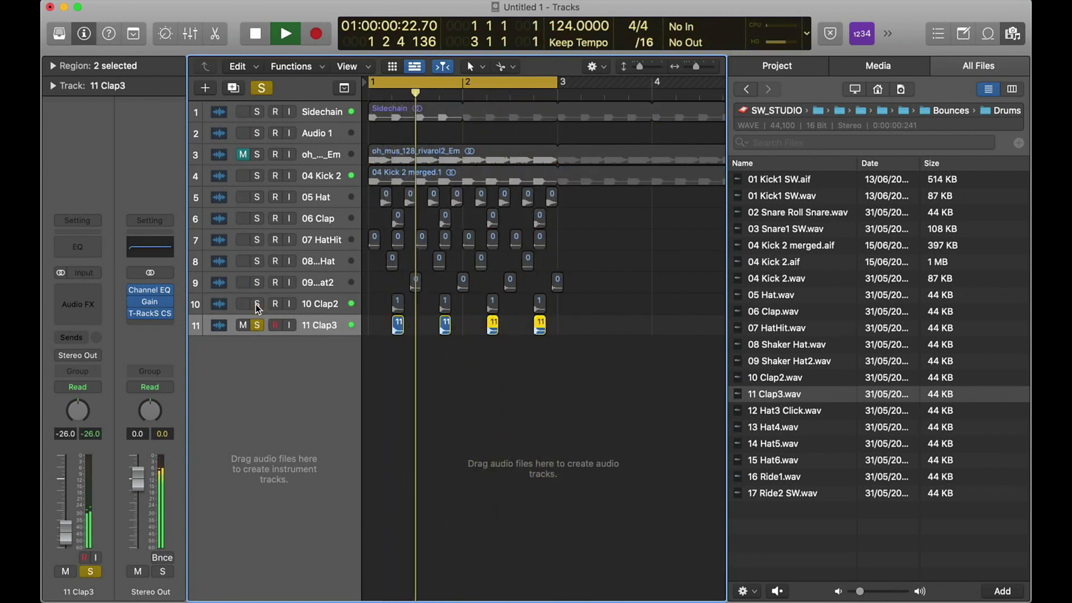
{"action": "left_click", "coordinate": [258, 305]}
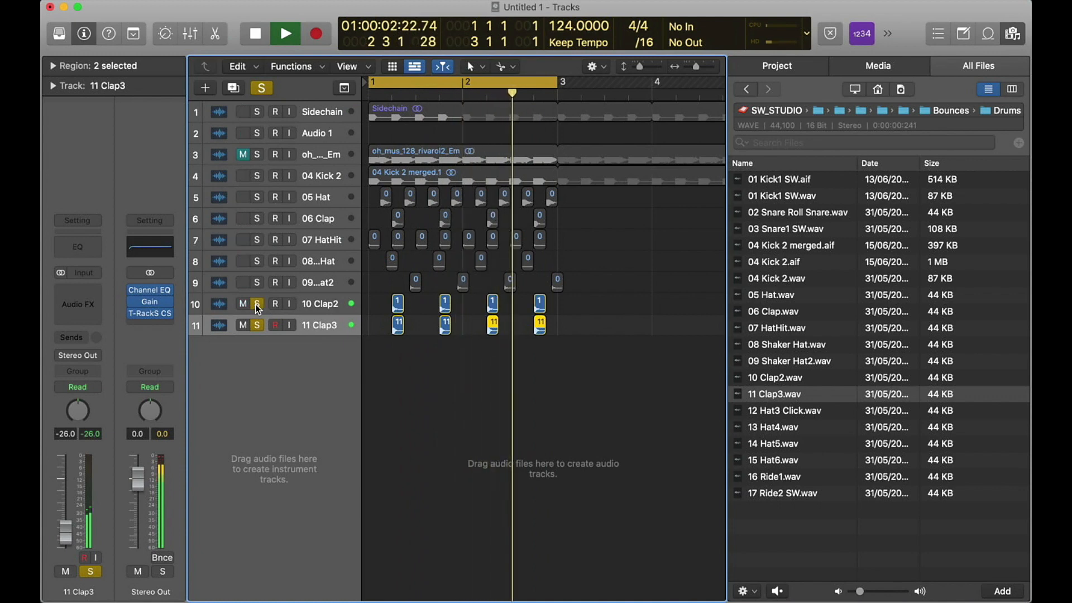
{"action": "left_click", "coordinate": [257, 326]}
{"action": "left_click", "coordinate": [257, 325]}
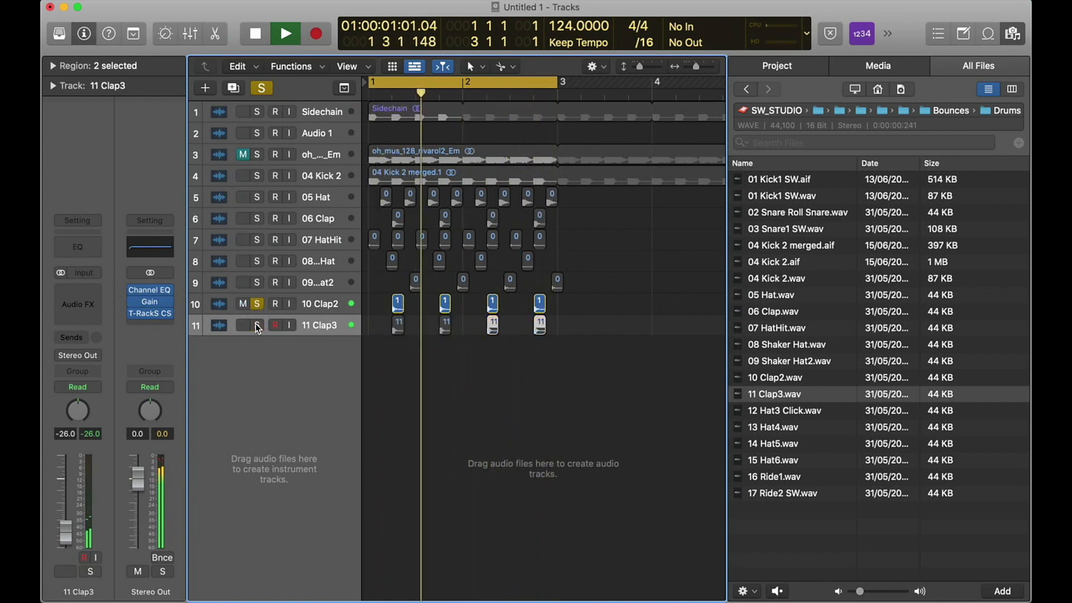
{"action": "left_click", "coordinate": [257, 219]}
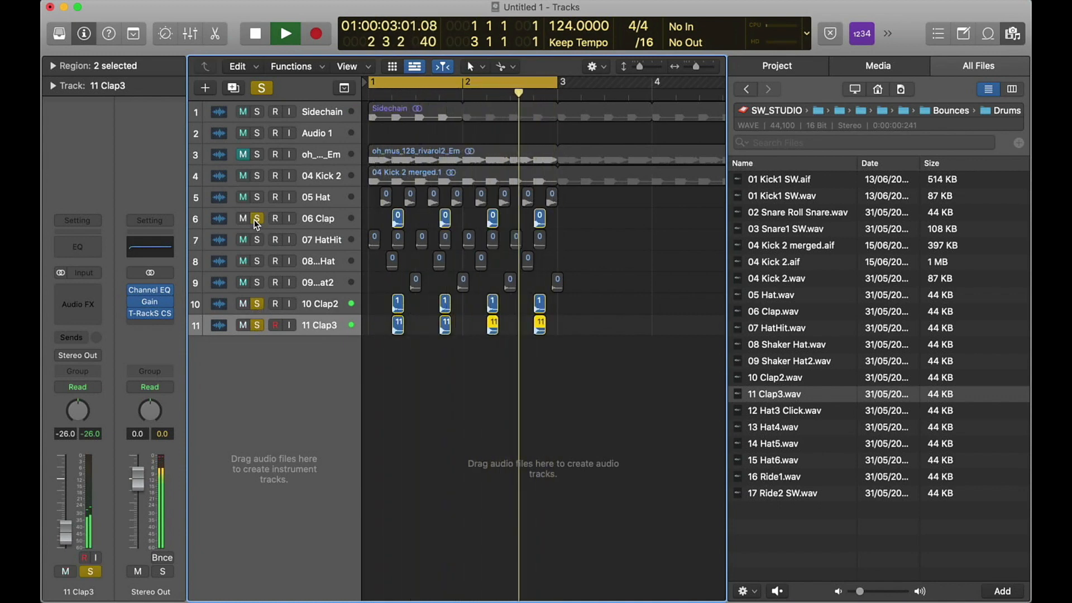
{"action": "left_click", "coordinate": [256, 219]}
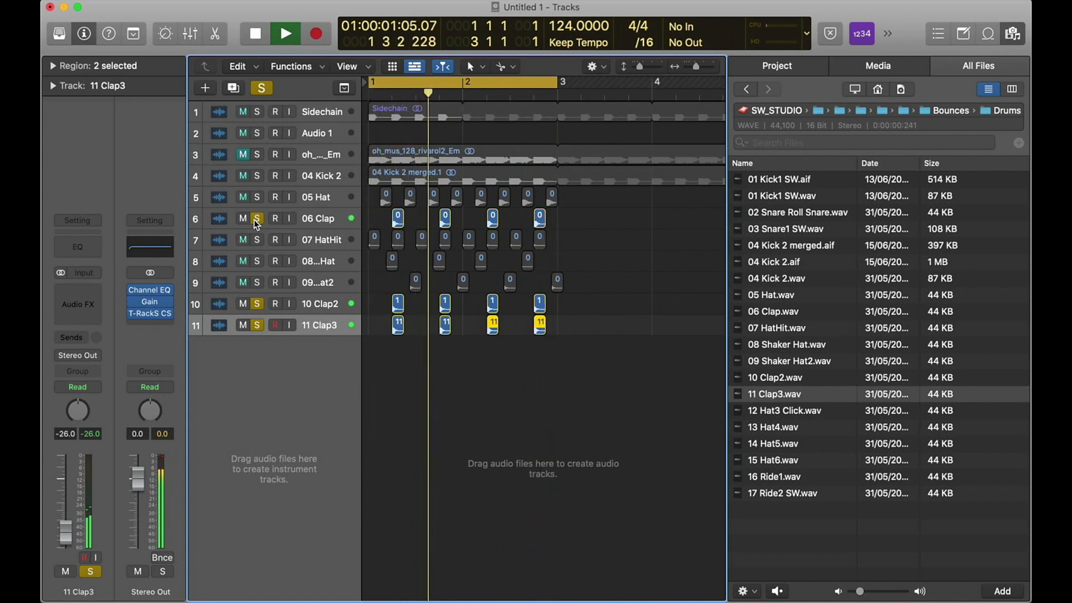
{"action": "key", "text": "space"}
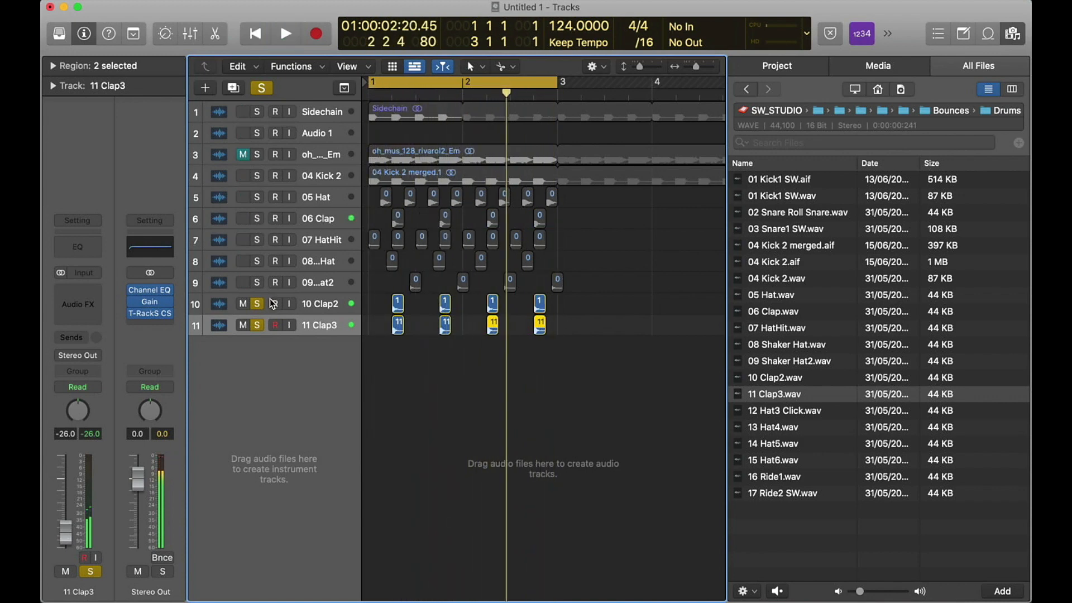
{"action": "left_click", "coordinate": [258, 327]}
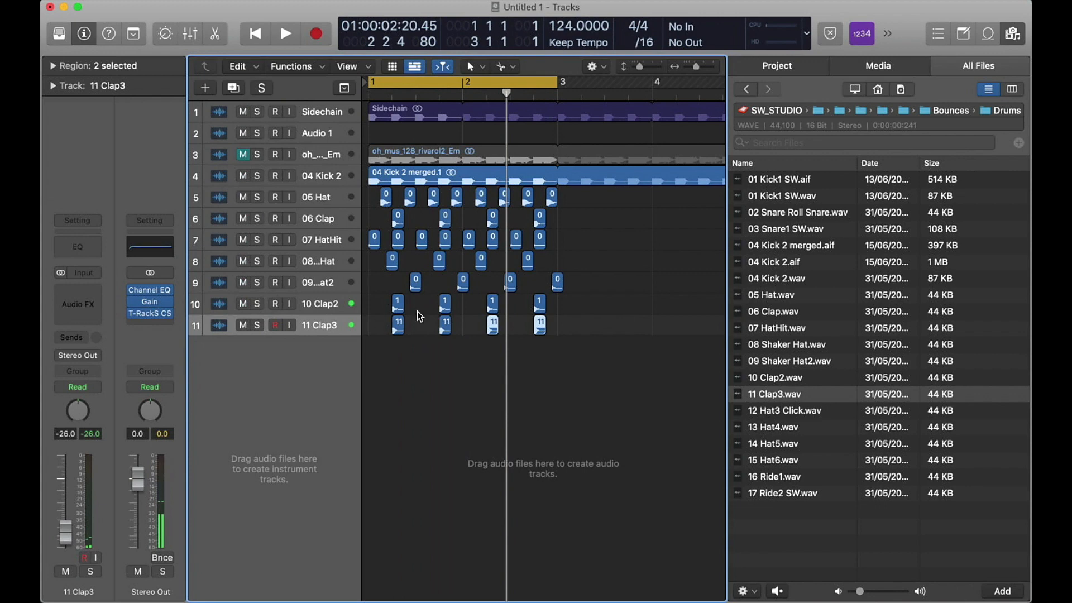
Step: Listen to the 10 Clap2, 11 Clap3 and 06 Clap tracks one at a time in solo and unsolo them
{"action": "key", "text": "super+Right"}
{"action": "key", "text": "super+Down"}
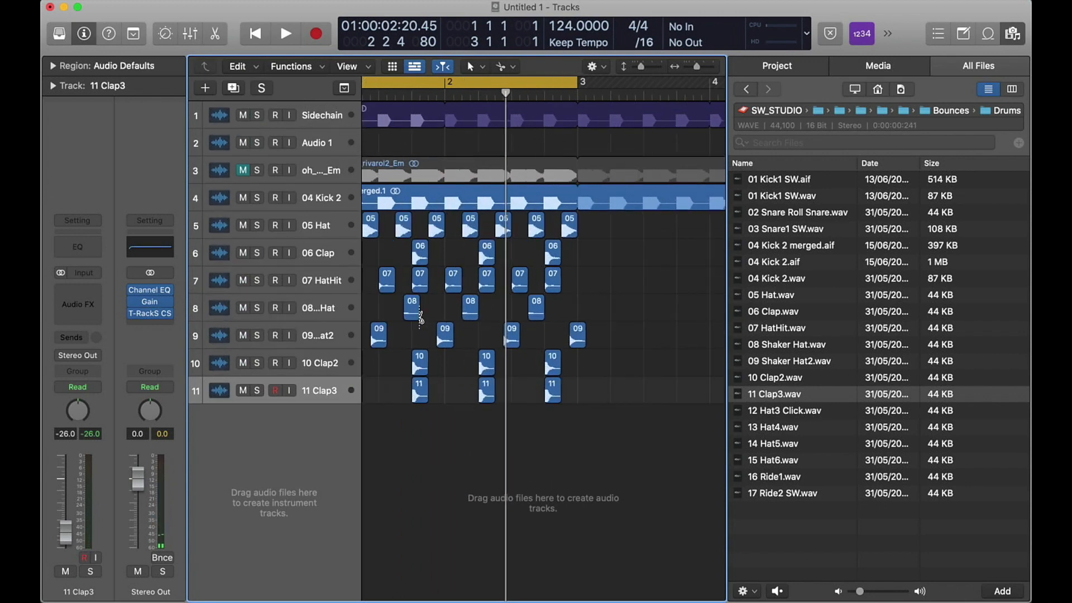
{"action": "scroll", "coordinate": [503, 369], "scroll_direction": "left", "scroll_amount": 3}
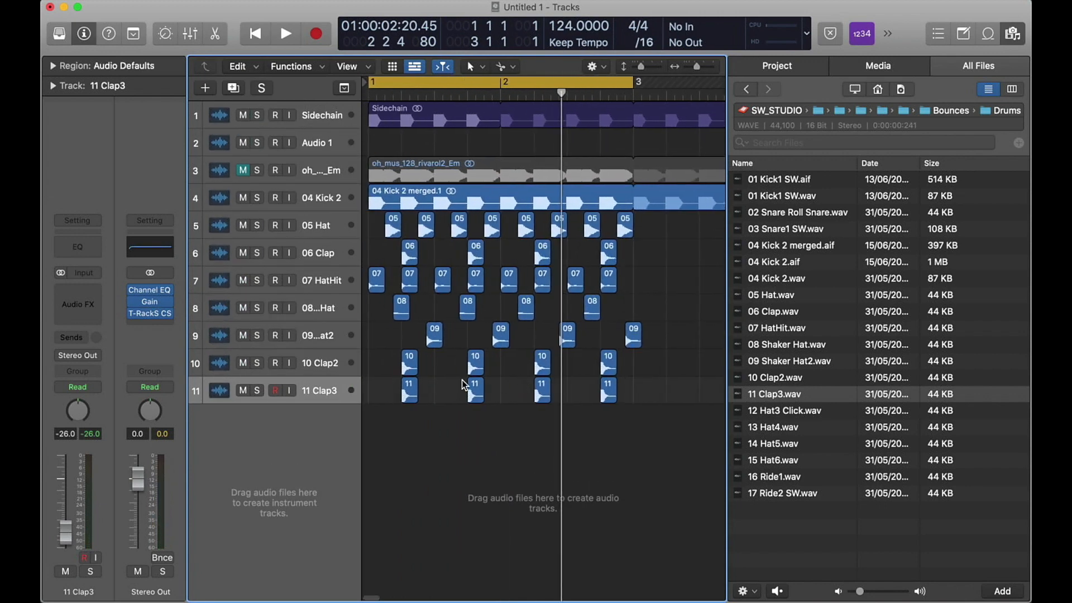
{"action": "key", "text": "space"}
{"action": "key", "text": "space"}
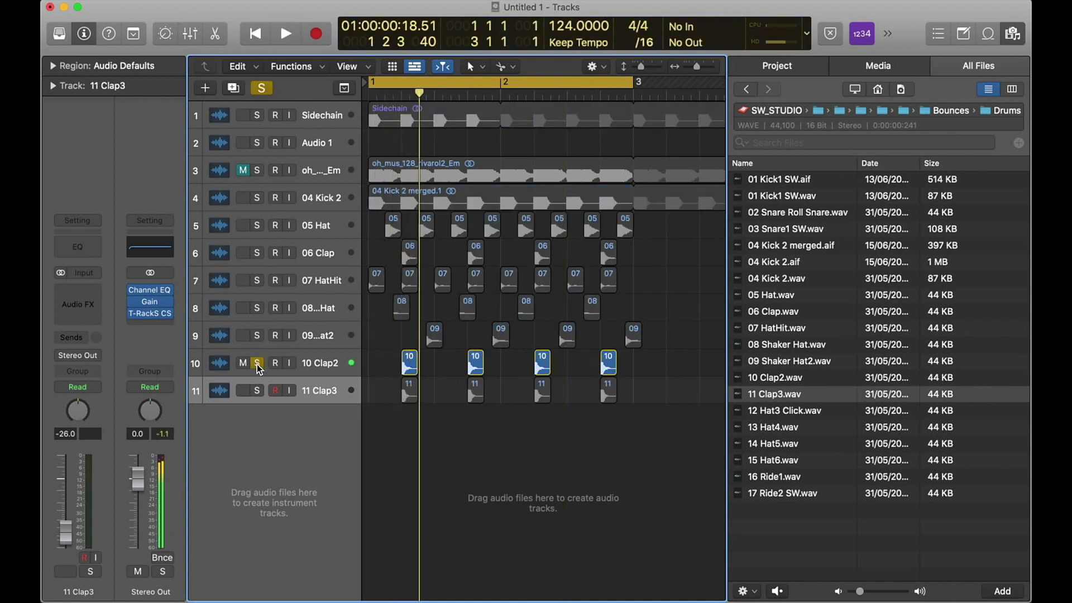
{"action": "left_click", "coordinate": [257, 391]}
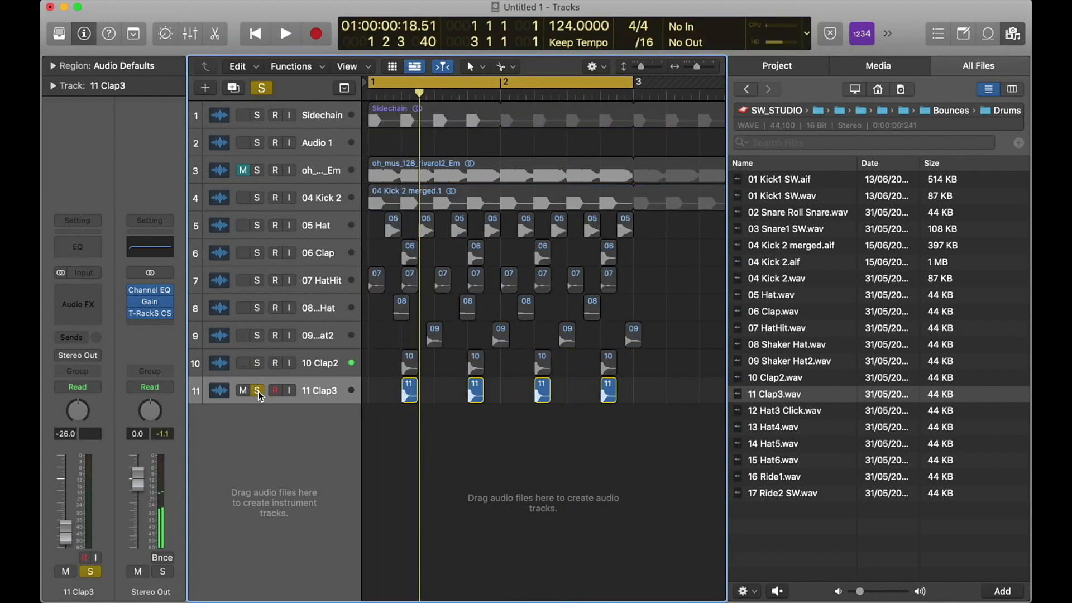
{"action": "key", "text": "space"}
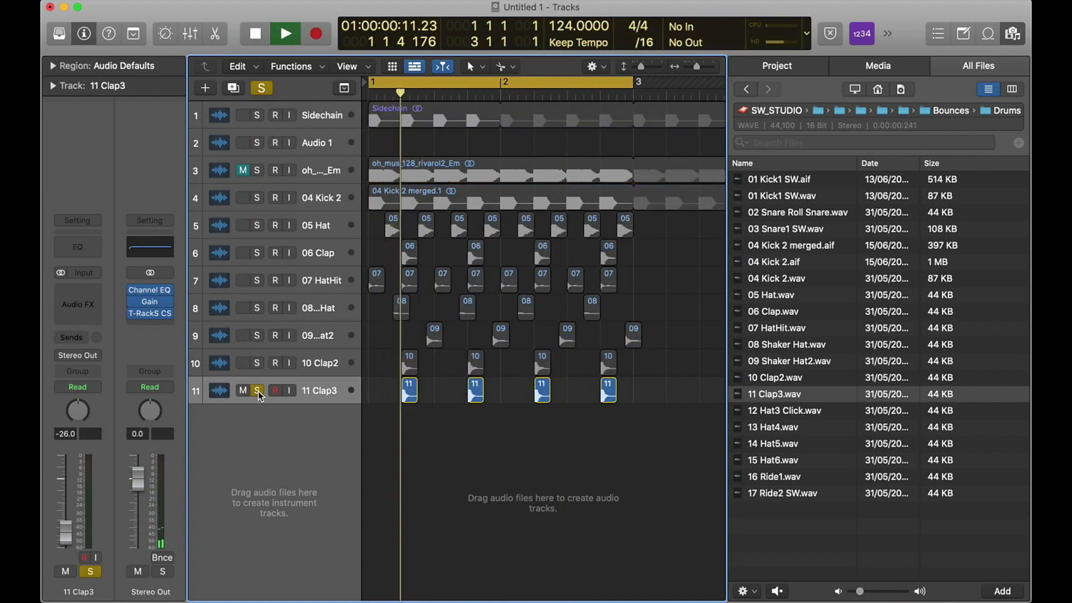
{"action": "left_click", "coordinate": [257, 391]}
{"action": "left_click", "coordinate": [258, 255]}
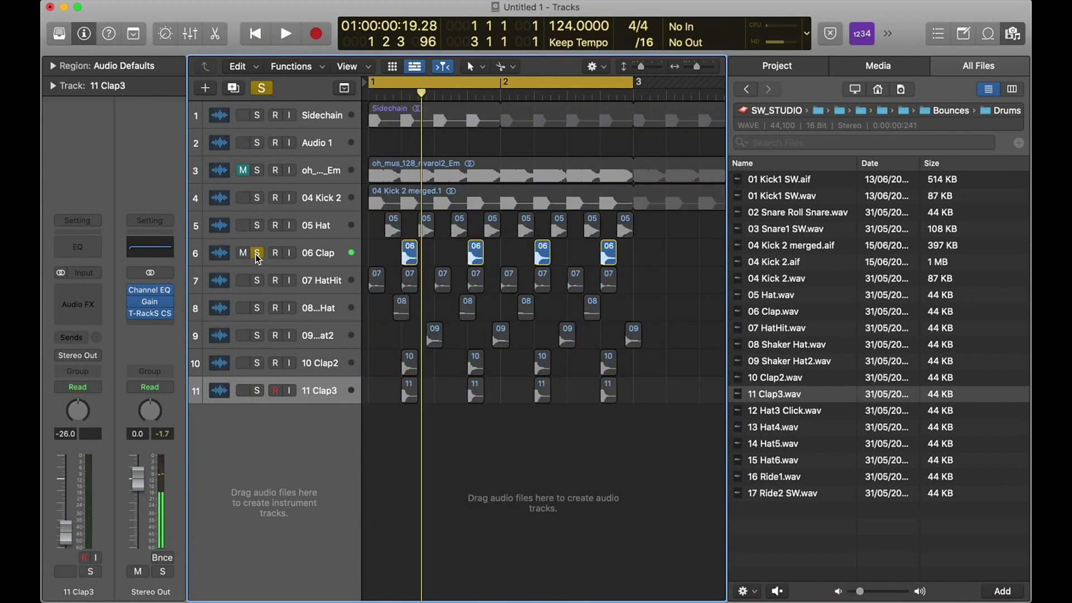
{"action": "left_click", "coordinate": [258, 254]}
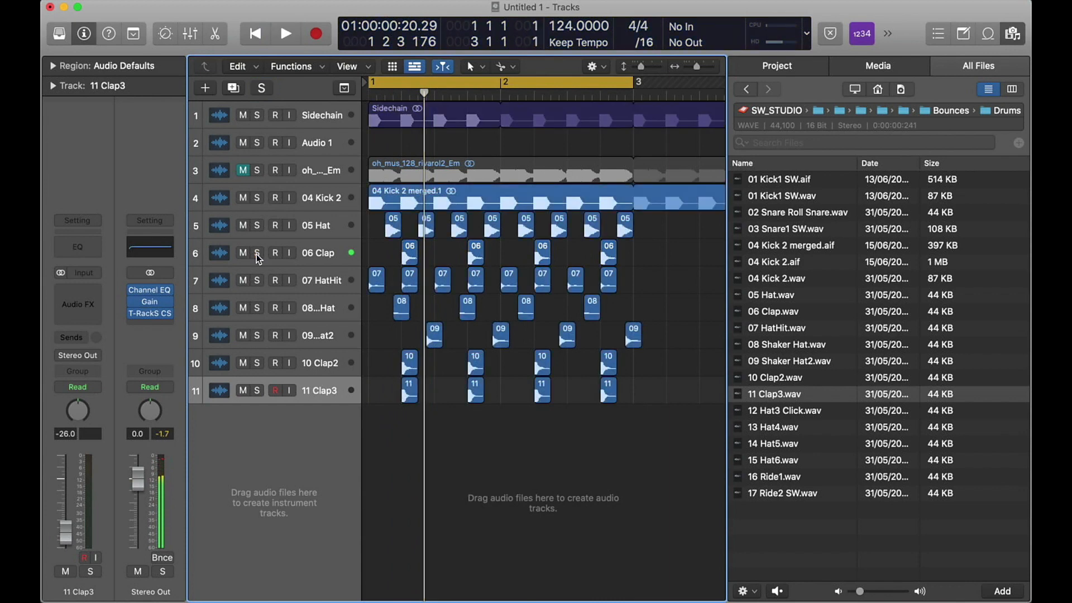
Step: Add 12 Hat3 Click.wav on a new track and copy its region onto every beat of both bars
{"action": "key", "text": "super+Up"}
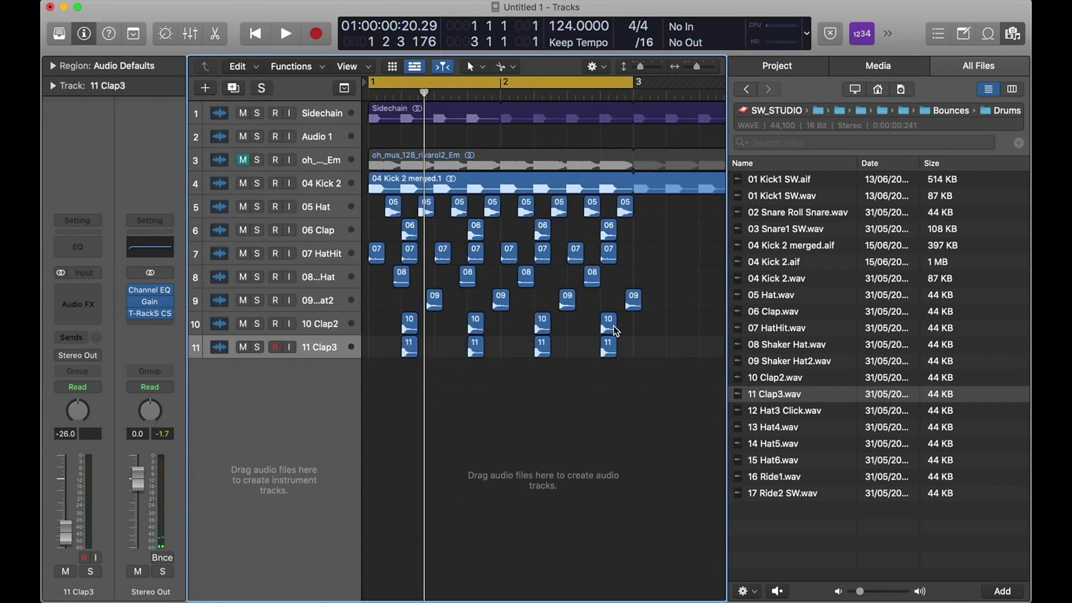
{"action": "left_click", "coordinate": [772, 411]}
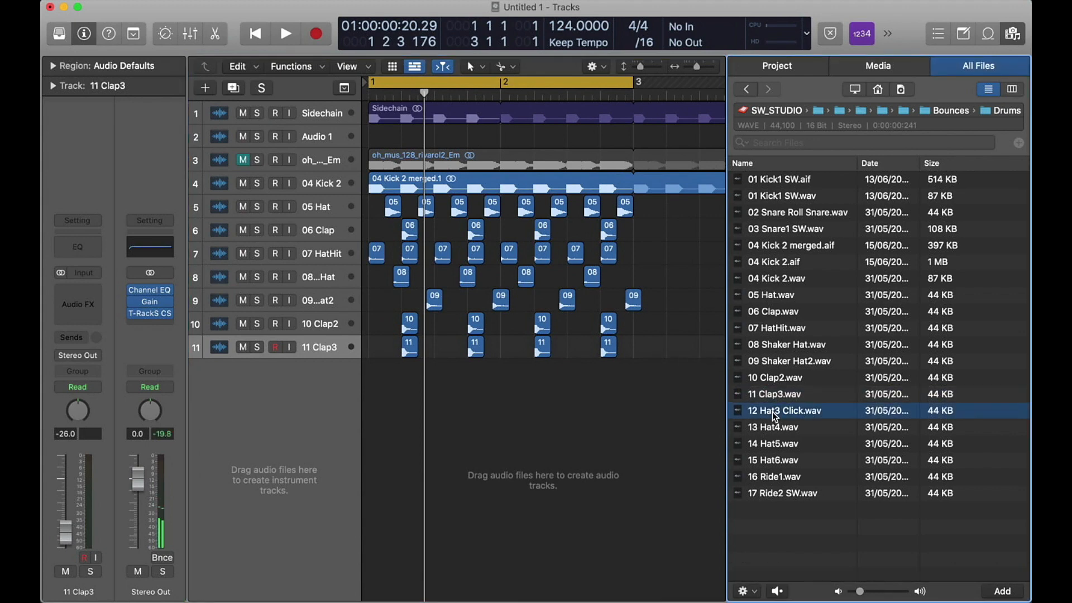
{"action": "left_click_drag", "start_coordinate": [773, 411], "coordinate": [410, 368]}
{"action": "left_click", "coordinate": [375, 373]}
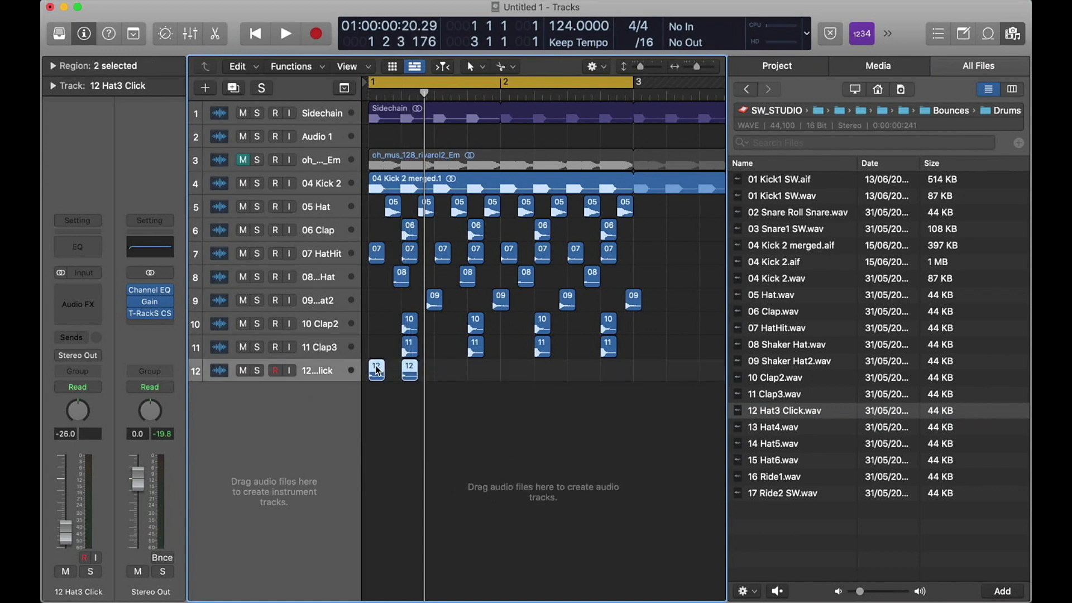
{"action": "left_click_drag", "start_coordinate": [377, 370], "coordinate": [482, 374]}
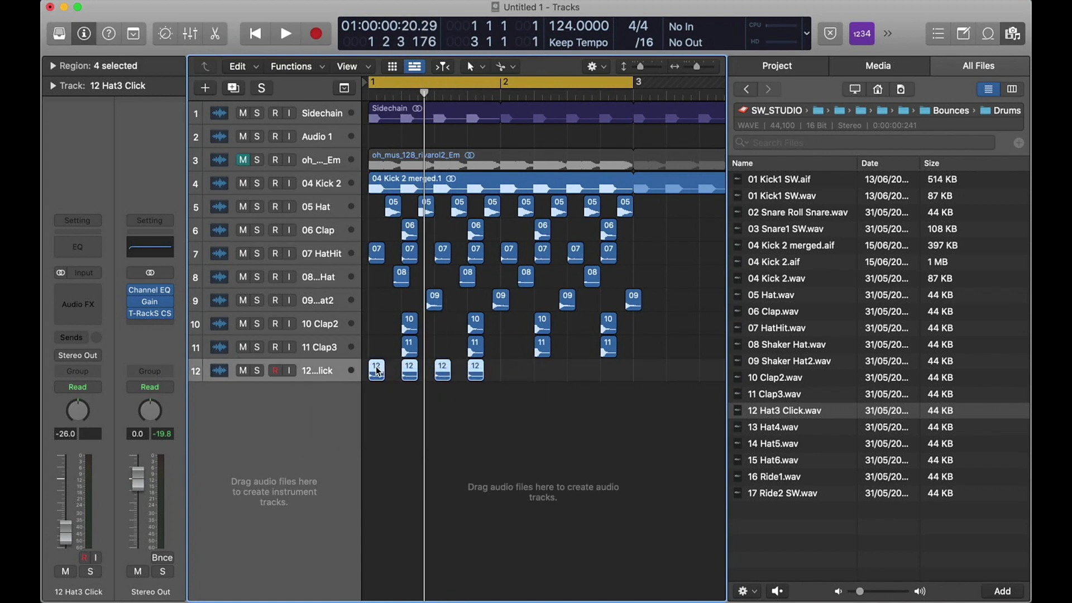
{"action": "left_click_drag", "start_coordinate": [378, 371], "coordinate": [511, 373]}
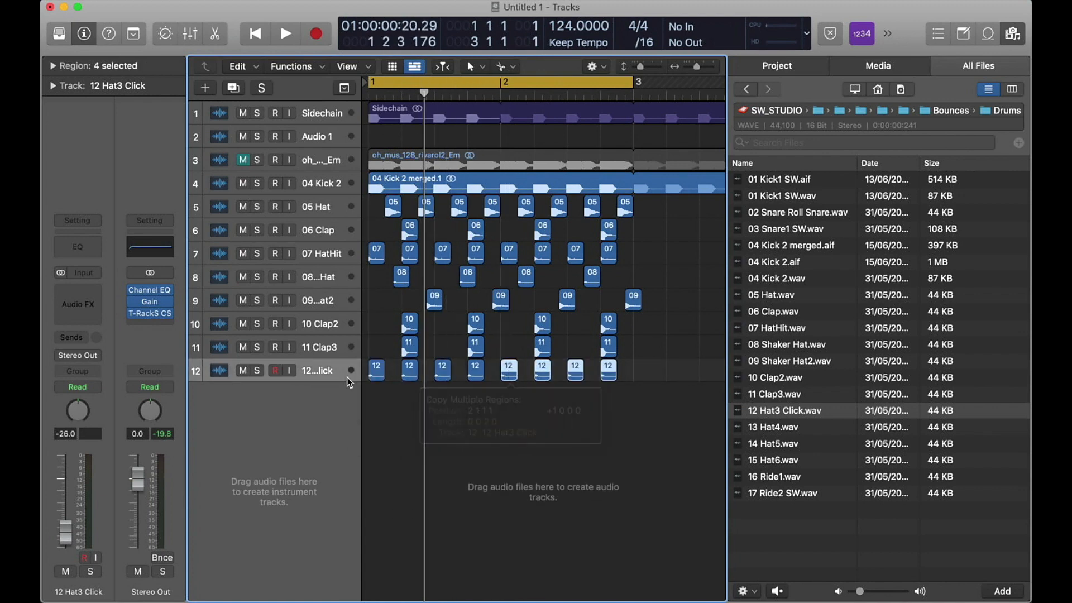
Step: Solo 12 Hat3 Click during playback, compare it with 07 HatHit and 04 Kick 2 by toggling their solos, and stop playback
{"action": "left_click", "coordinate": [261, 371]}
{"action": "key", "text": "space"}
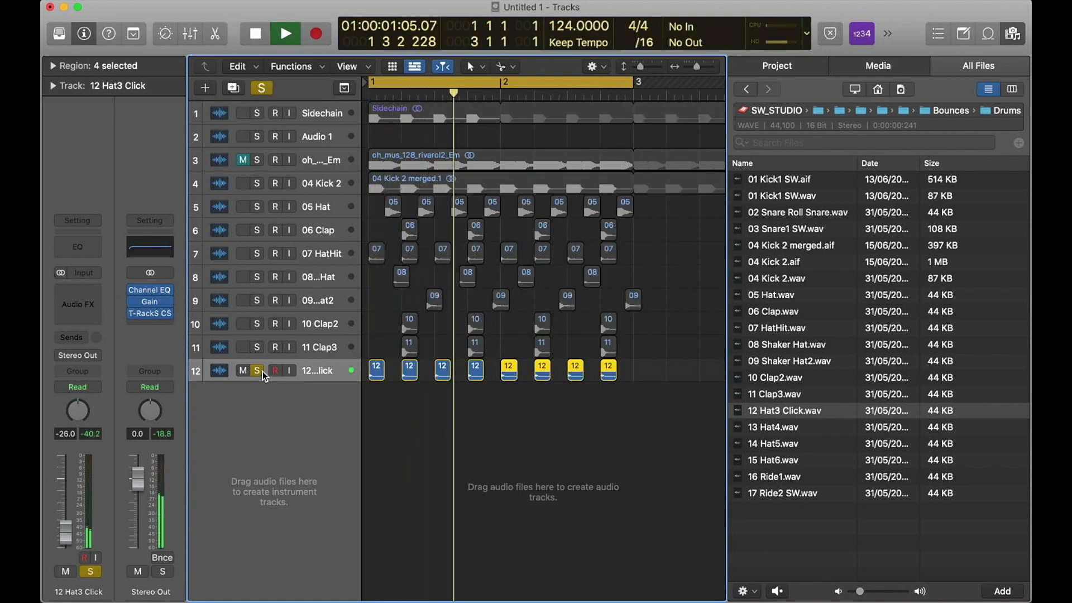
{"action": "left_click", "coordinate": [257, 254]}
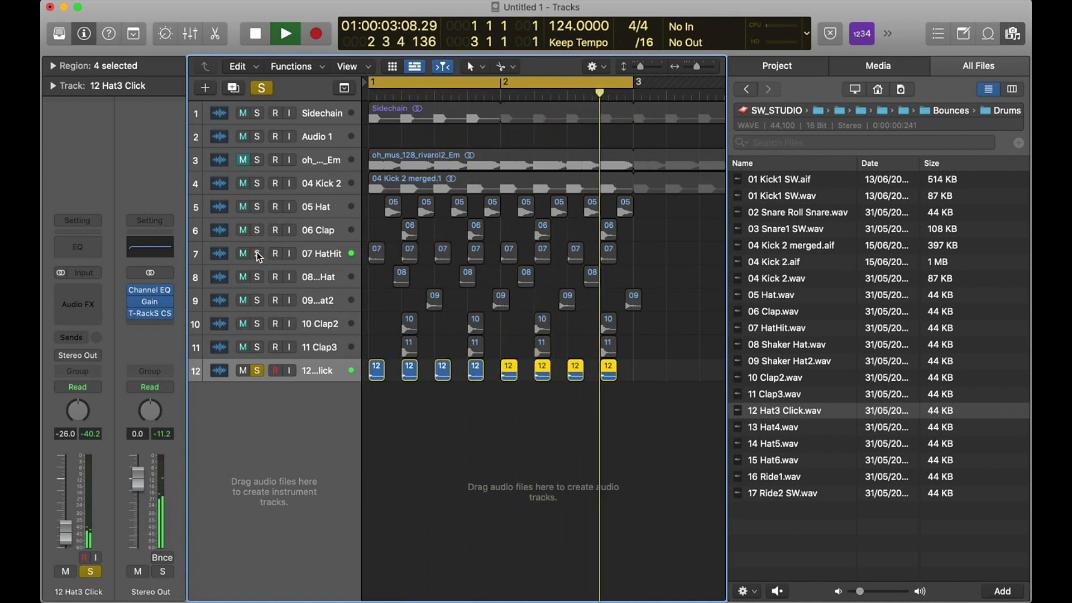
{"action": "left_click", "coordinate": [258, 371]}
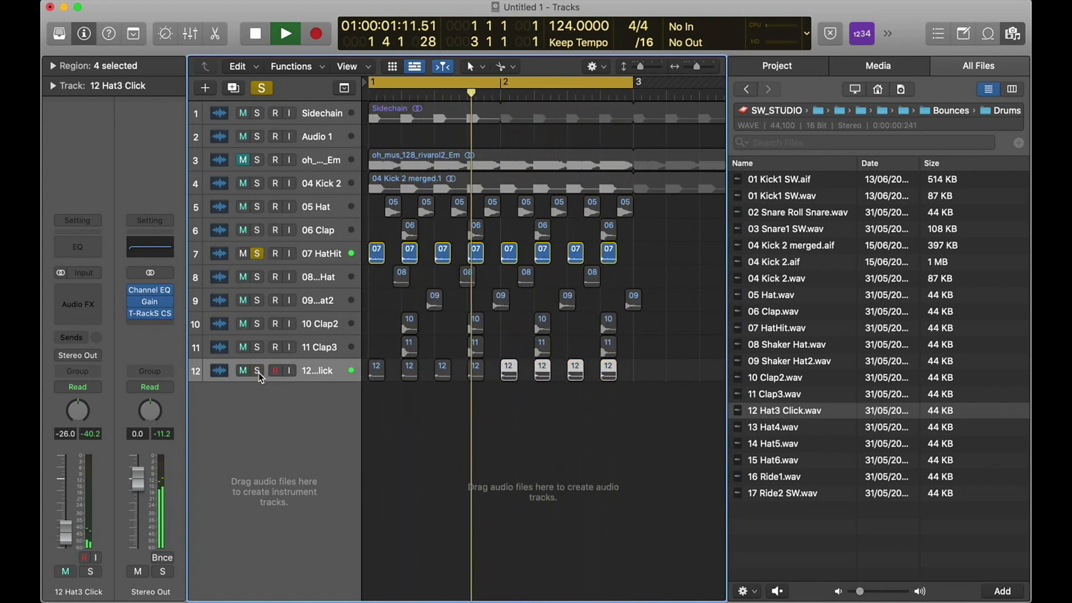
{"action": "left_click", "coordinate": [260, 373]}
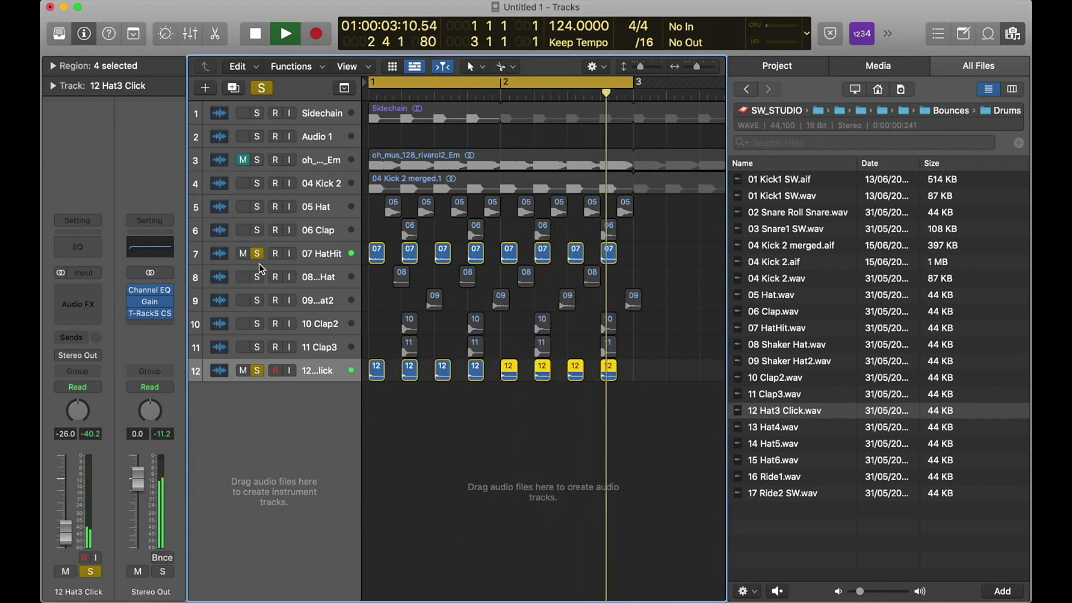
{"action": "left_click", "coordinate": [256, 185]}
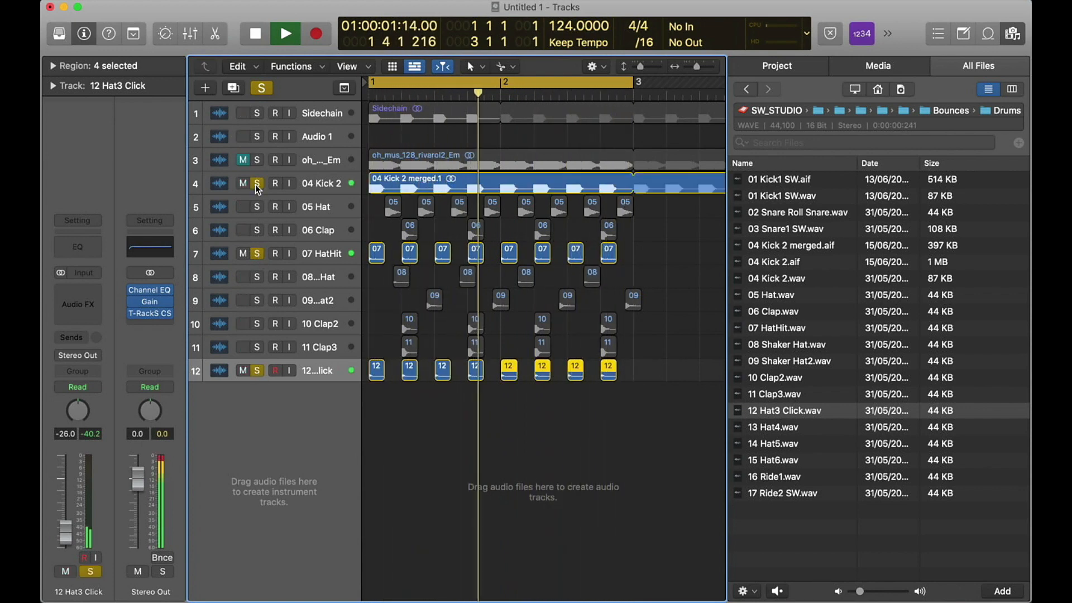
{"action": "left_click", "coordinate": [257, 185]}
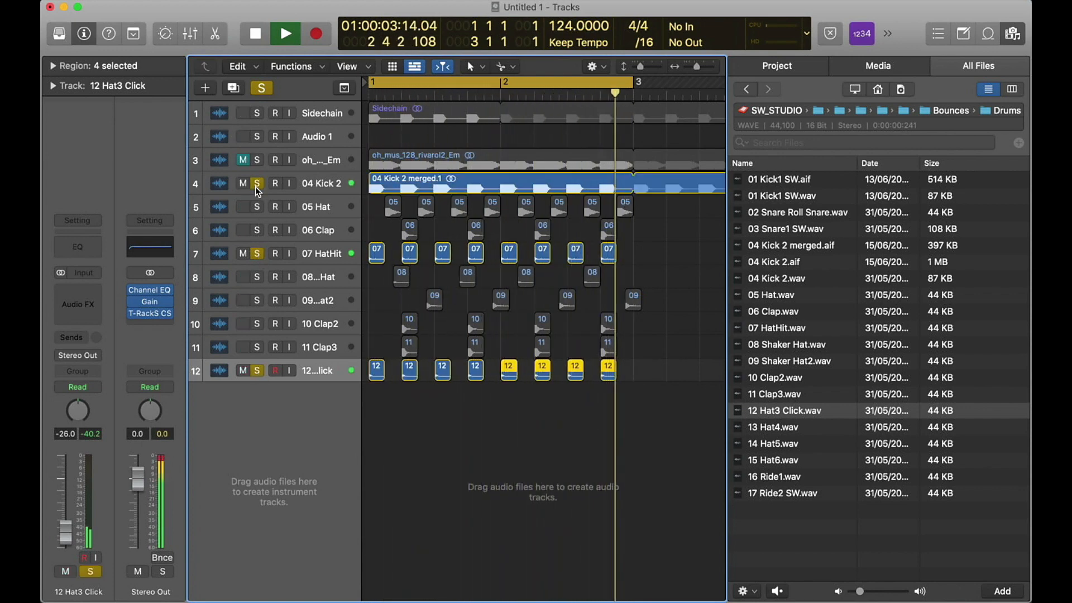
{"action": "left_click", "coordinate": [256, 185]}
{"action": "left_click", "coordinate": [258, 254]}
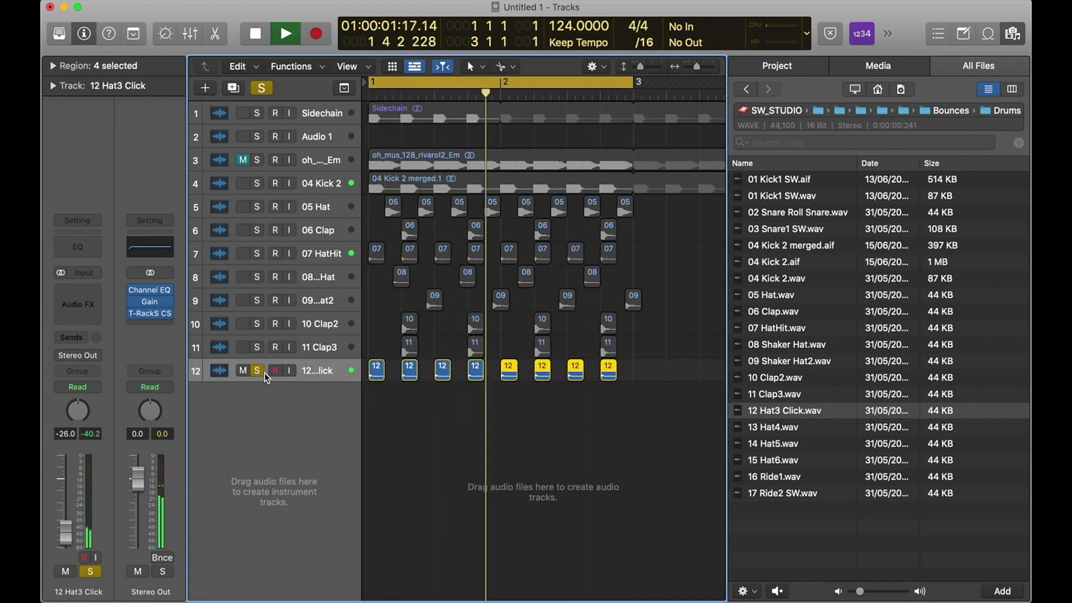
{"action": "key", "text": "space"}
Step: Examine the 12 Hat3 Click waveform up close alongside the 07 HatHit and clap regions at the loop's start
{"action": "left_click", "coordinate": [384, 342]}
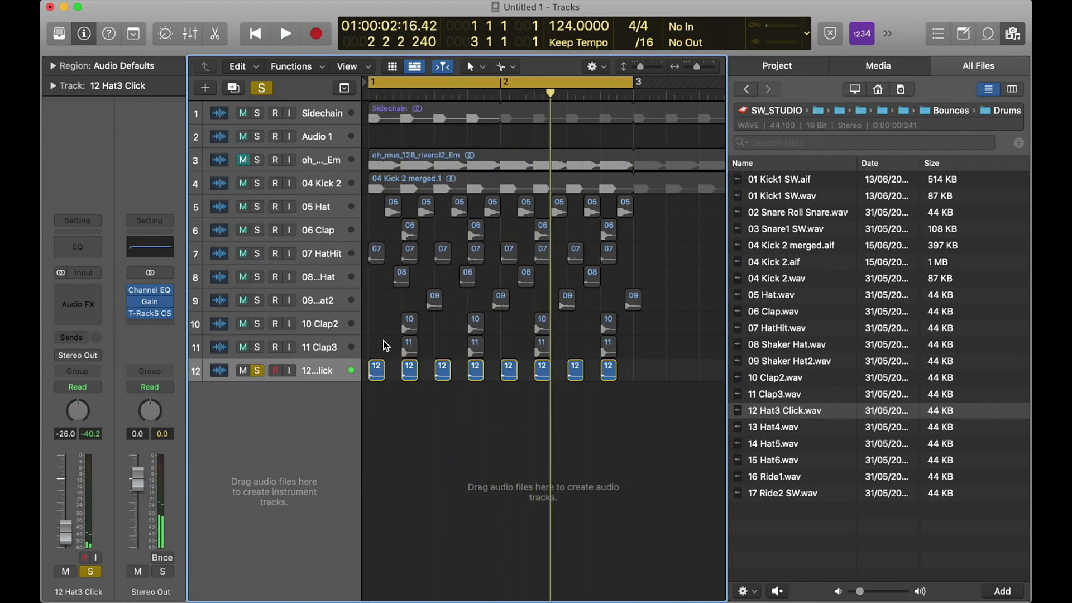
{"action": "key", "text": "super+Down"}
{"action": "key", "text": "super+Down"}
{"action": "key", "text": "super+Right"}
{"action": "key", "text": "super+Right"}
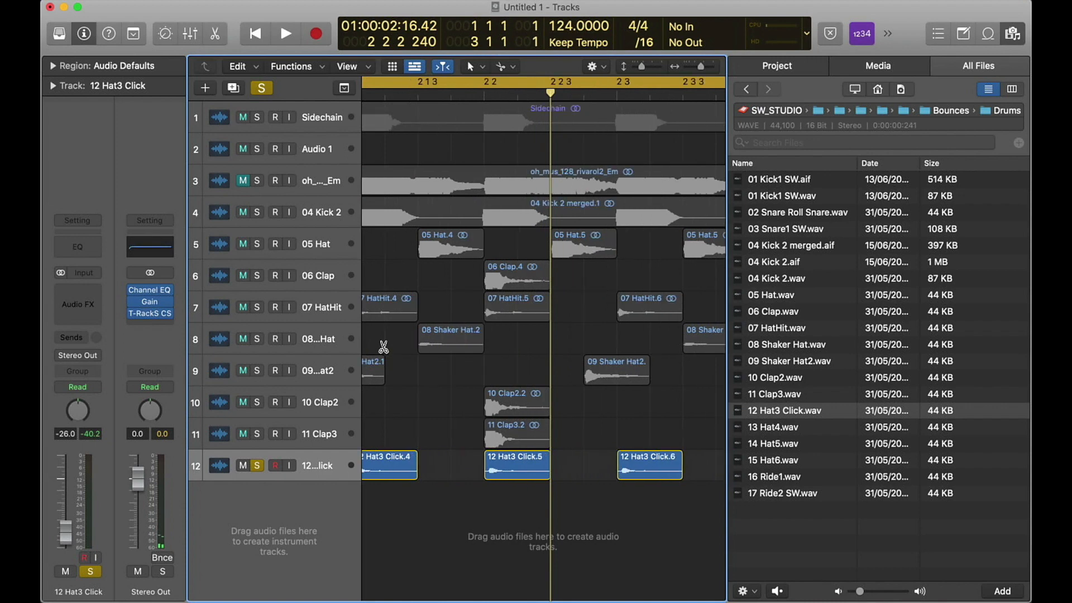
{"action": "key", "text": "super+Right"}
{"action": "key", "text": "super+Down"}
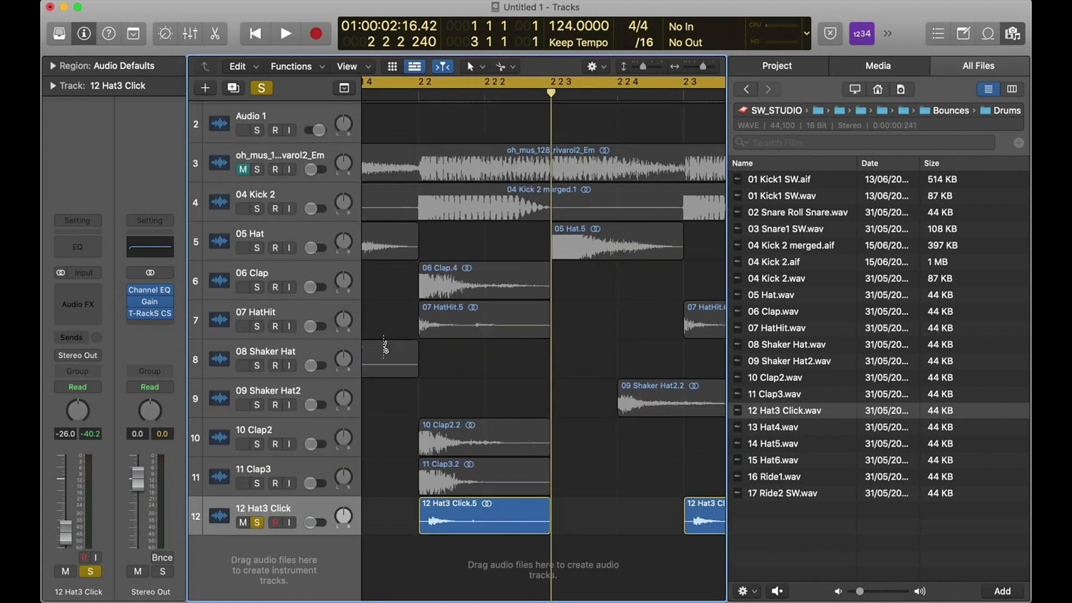
{"action": "scroll", "coordinate": [473, 430], "scroll_direction": "left", "scroll_amount": 5}
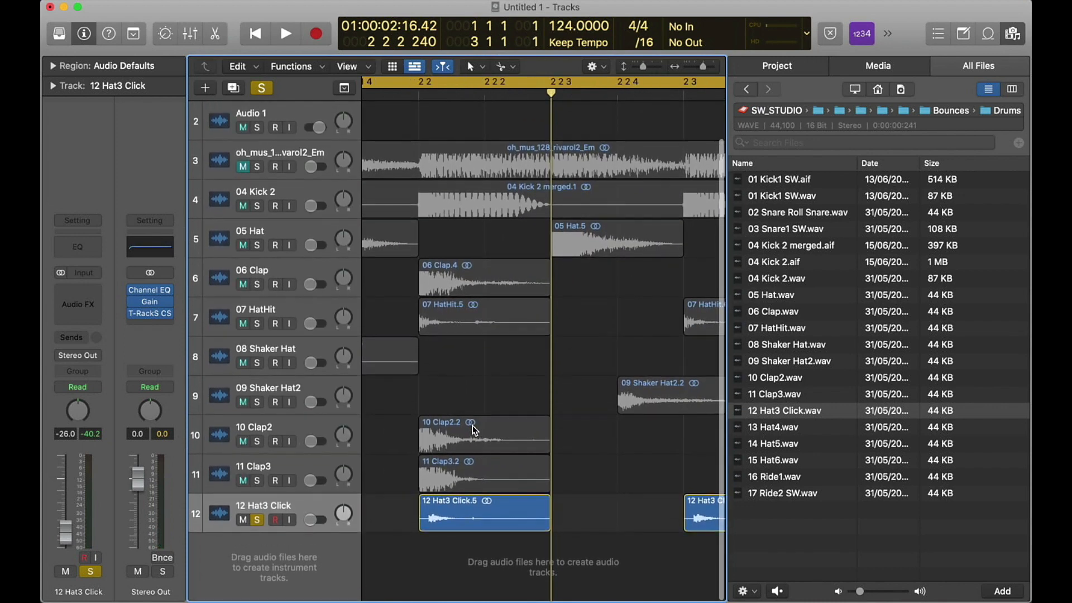
{"action": "scroll", "coordinate": [473, 430], "scroll_direction": "left", "scroll_amount": 5}
{"action": "key", "text": "Return"}
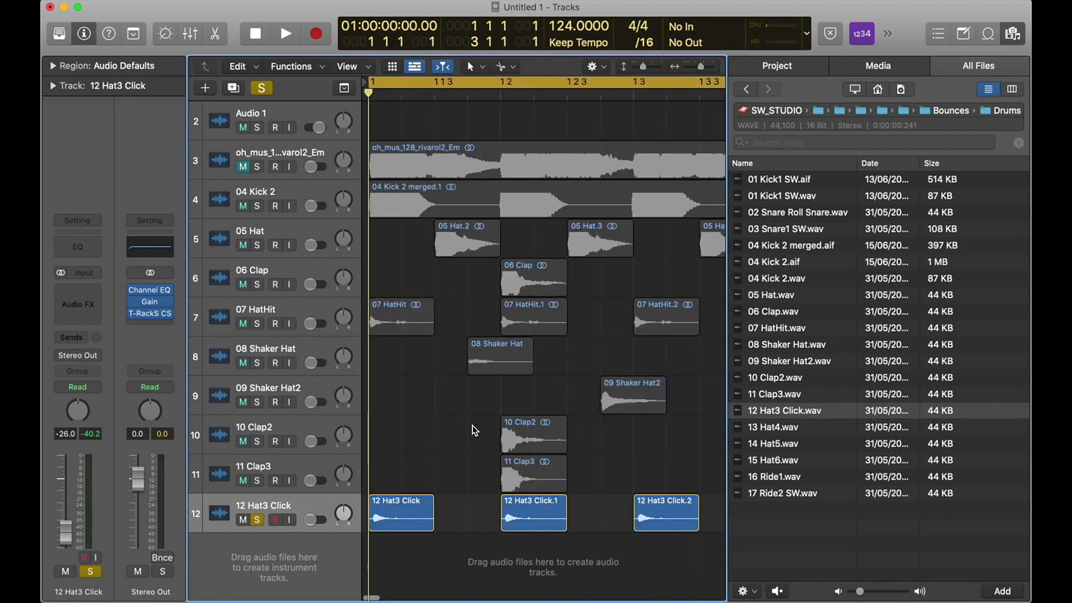
{"action": "key", "text": "z"}
{"action": "key", "text": "z"}
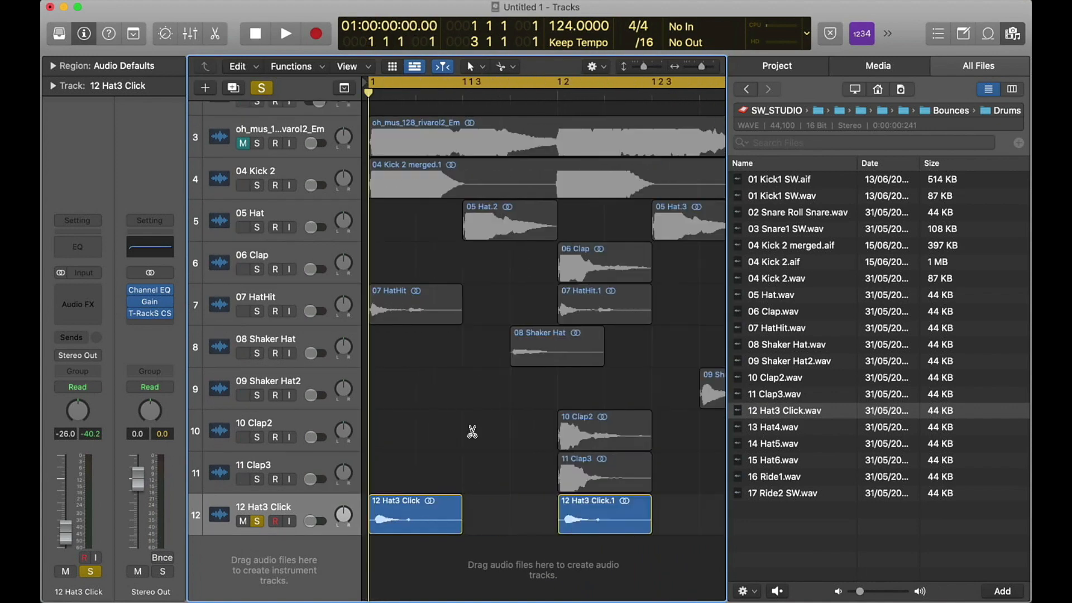
{"action": "key", "text": "super+Down"}
{"action": "key", "text": "super+Down"}
{"action": "key", "text": "super+Down"}
{"action": "key", "text": "super+Down"}
{"action": "key", "text": "super+Down"}
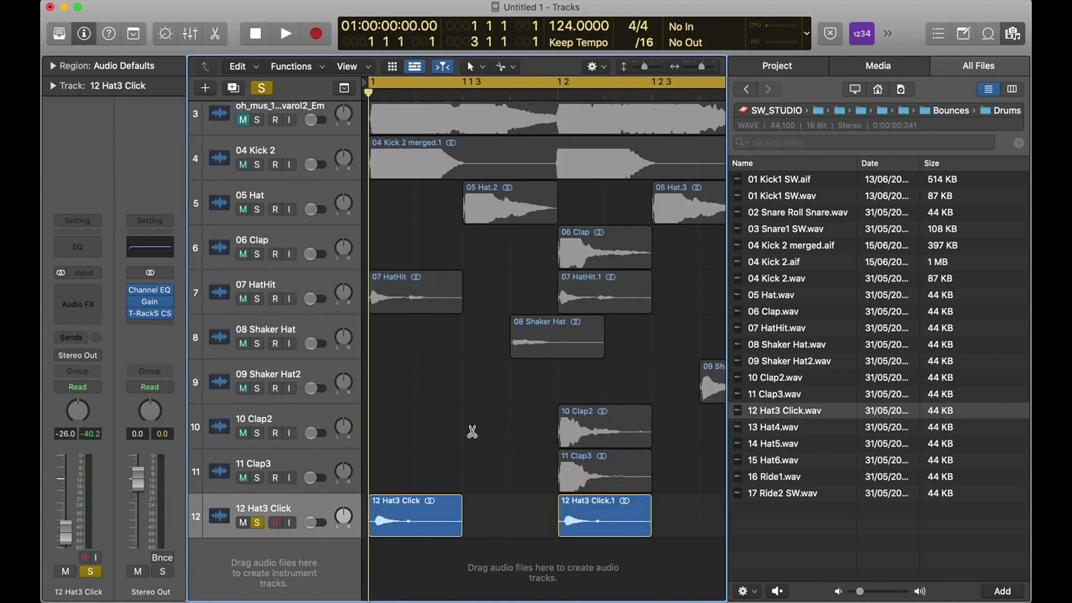
{"action": "key", "text": "super+Right"}
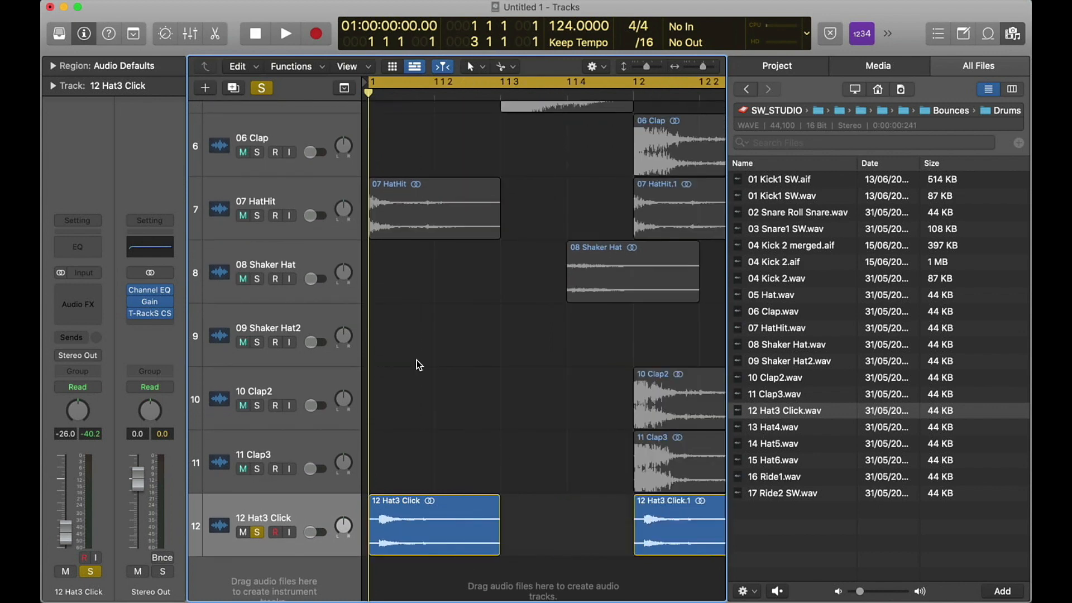
{"action": "key", "text": "super+Left"}
{"action": "key", "text": "super+Up"}
{"action": "key", "text": "super+Up"}
{"action": "key", "text": "super+Up"}
{"action": "key", "text": "super+Up"}
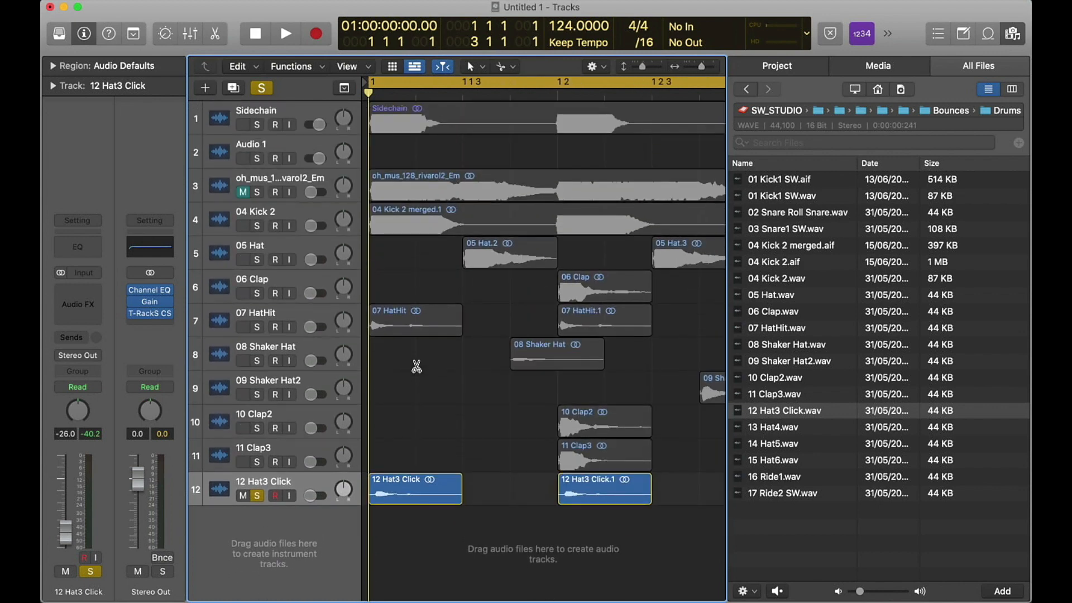
{"action": "key", "text": "super+Up"}
{"action": "key", "text": "super+Left"}
{"action": "key", "text": "super+Left"}
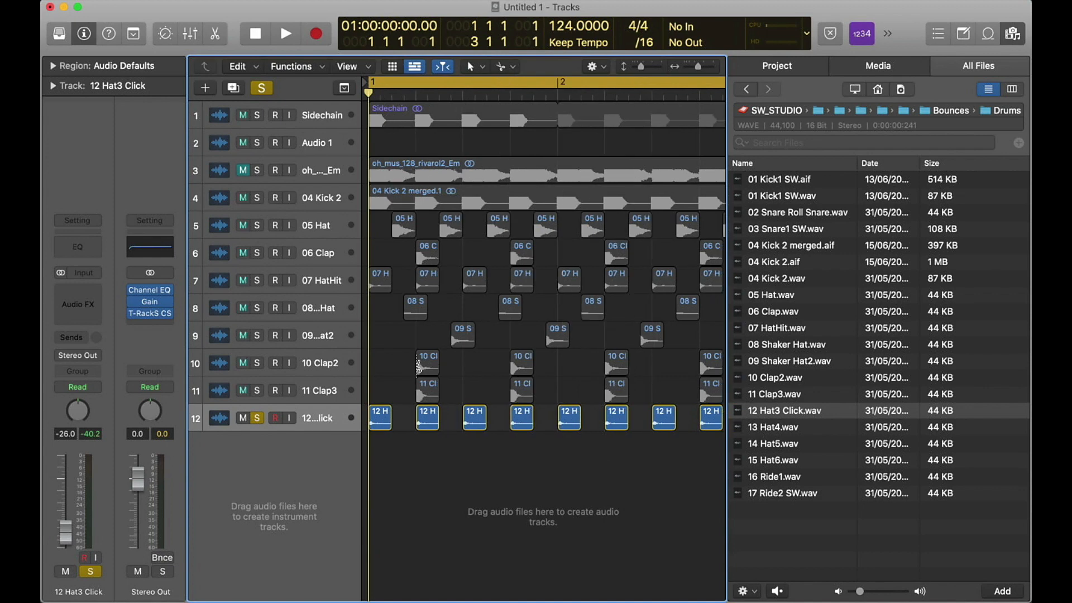
Step: Unsolo 12 Hat3 Click and set its volume to -23.0 dB while the full loop plays
{"action": "left_click", "coordinate": [259, 419]}
{"action": "key", "text": "space"}
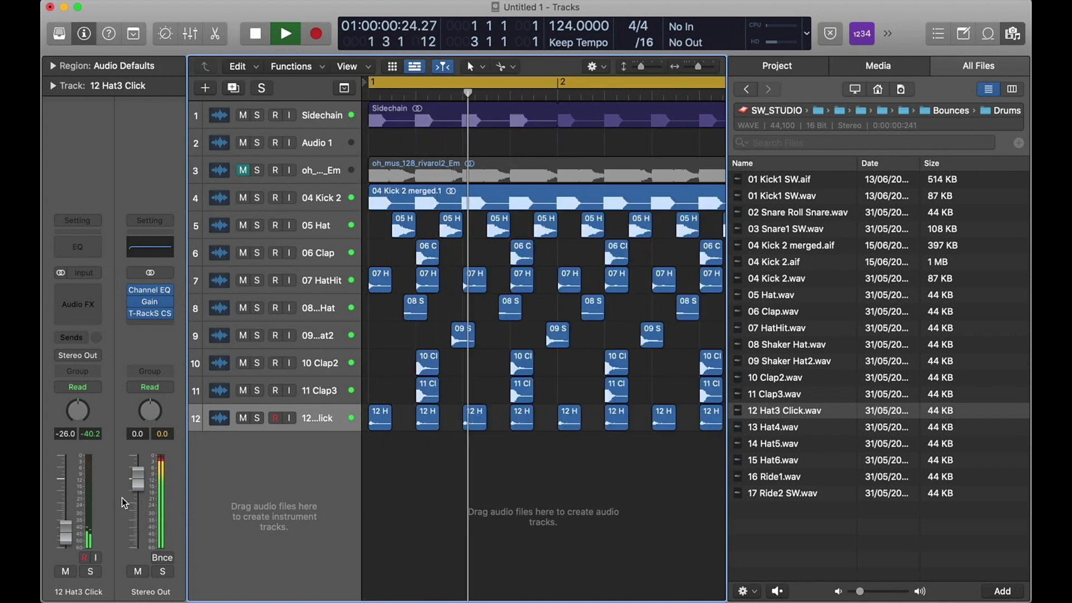
{"action": "left_click_drag", "start_coordinate": [64, 538], "coordinate": [64, 535]}
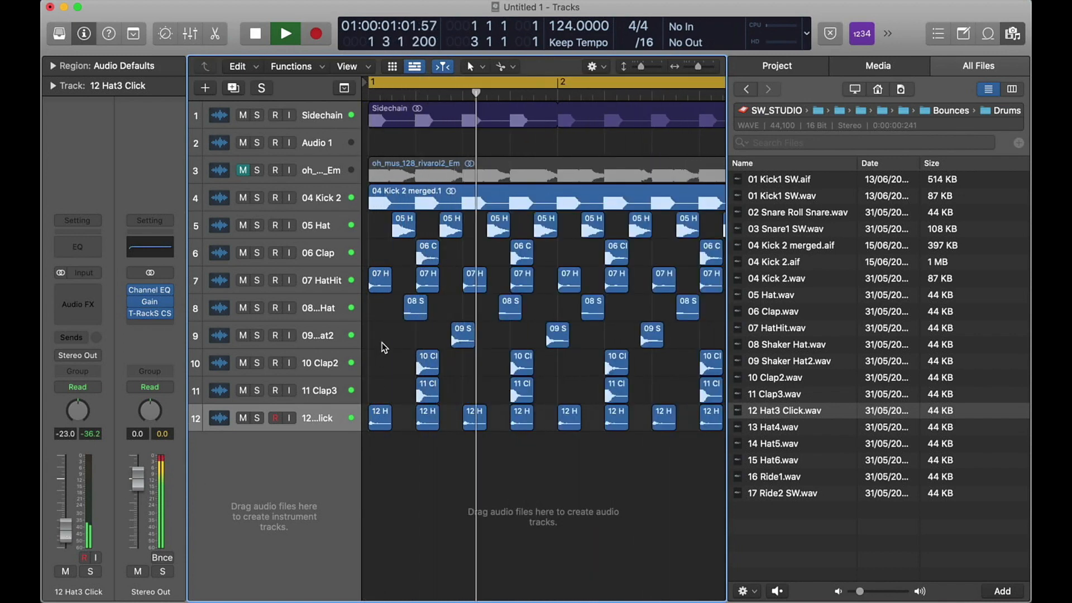
{"action": "key", "text": "super+Left"}
{"action": "key", "text": "super+Left"}
{"action": "key", "text": "super+Up"}
{"action": "key", "text": "super+Up"}
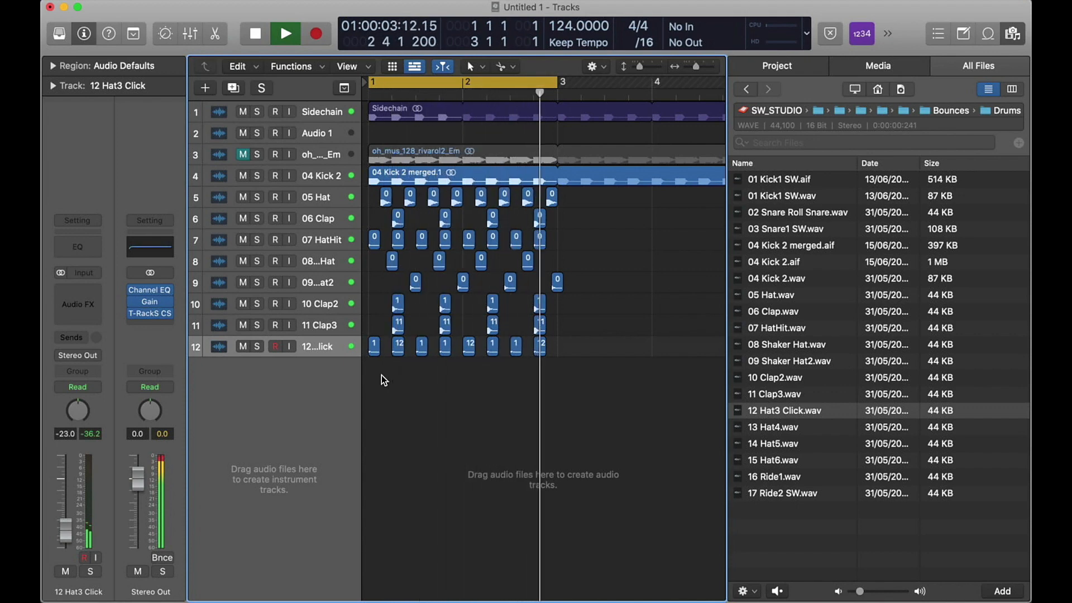
{"action": "key", "text": "space"}
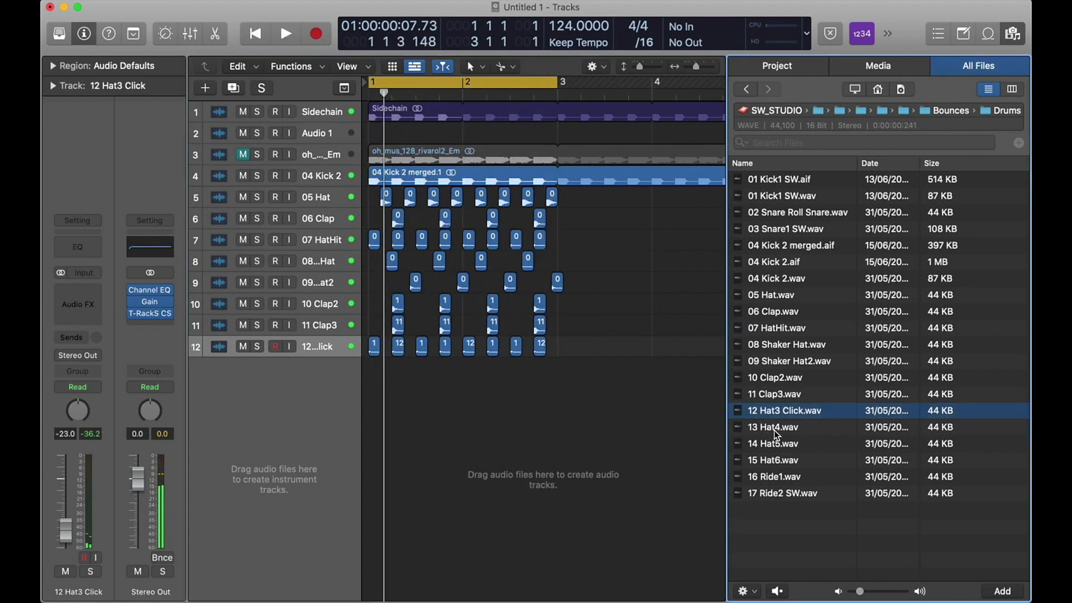
Step: Look through the remaining samples 13 Hat4.wav, 14 Hat5.wav, 15 Hat6.wav and 16 Ride1.wav in the Drums folder
{"action": "left_click", "coordinate": [774, 433]}
{"action": "left_click", "coordinate": [769, 447]}
{"action": "left_click", "coordinate": [768, 465]}
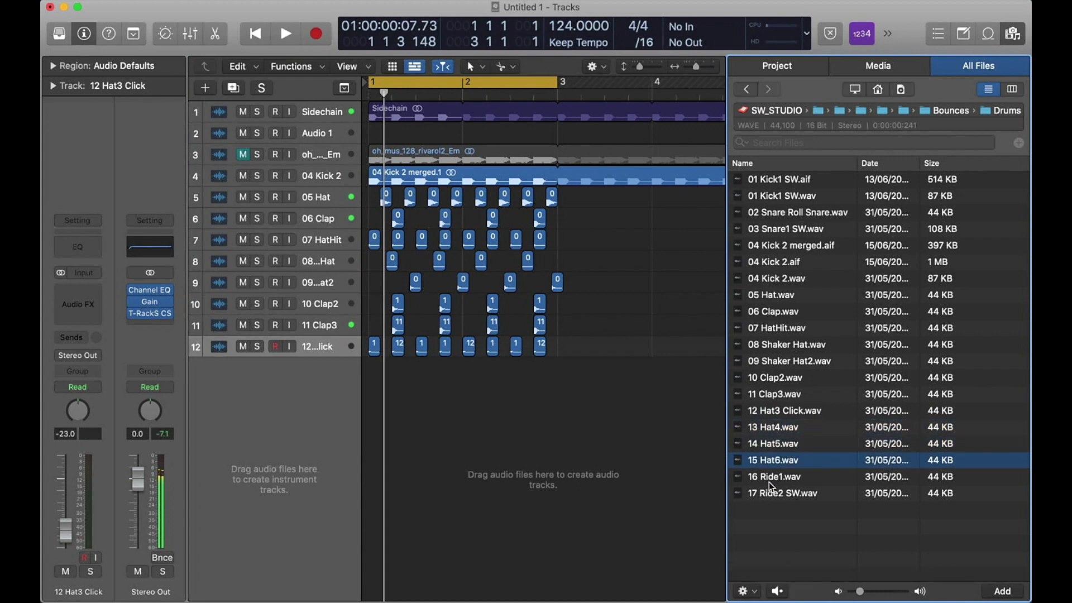
{"action": "left_click", "coordinate": [769, 479]}
{"action": "left_click", "coordinate": [770, 461]}
{"action": "left_click", "coordinate": [770, 444]}
{"action": "left_click", "coordinate": [770, 429]}
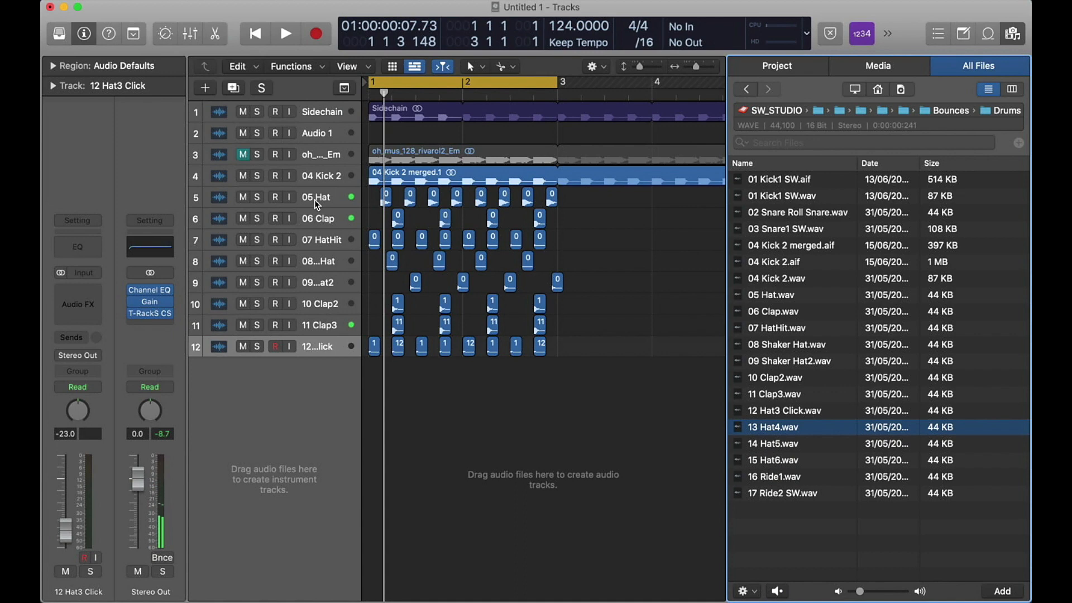
Step: Unmute the oh_mus_128_rivarol2_Em track and, during playback, mute 04 Kick 2, 06 Clap, both shaker tracks, 10 Clap2 and 11 Clap3
{"action": "left_click", "coordinate": [244, 154]}
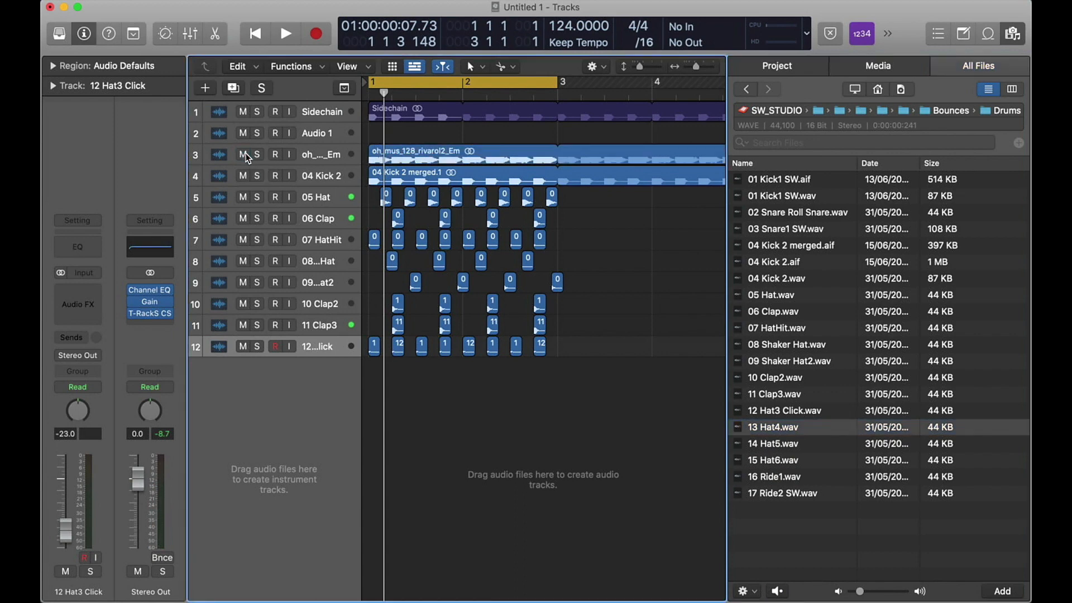
{"action": "key", "text": "space"}
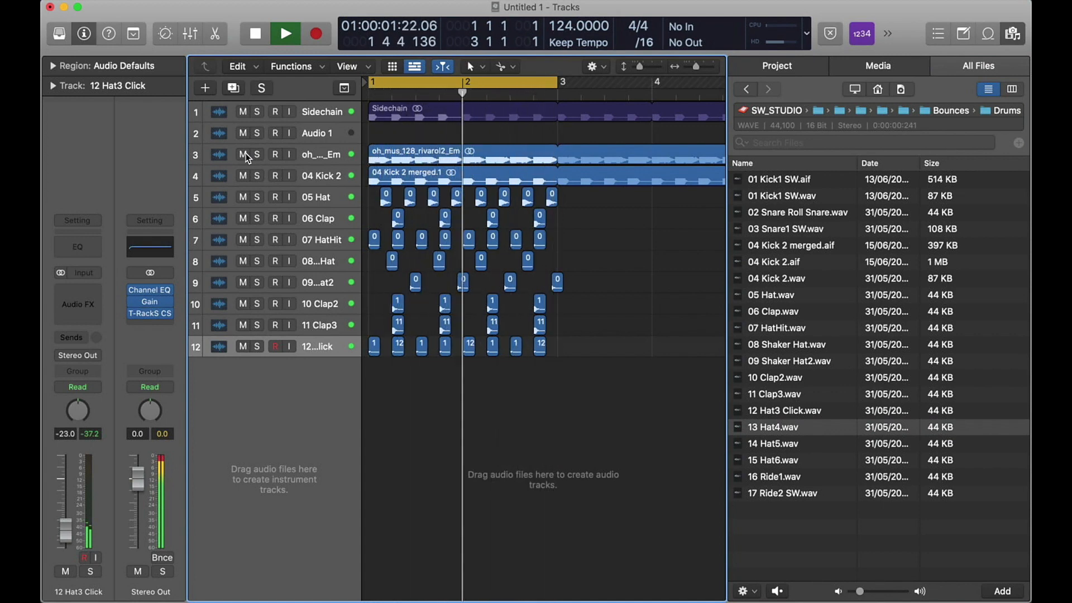
{"action": "left_click", "coordinate": [244, 176]}
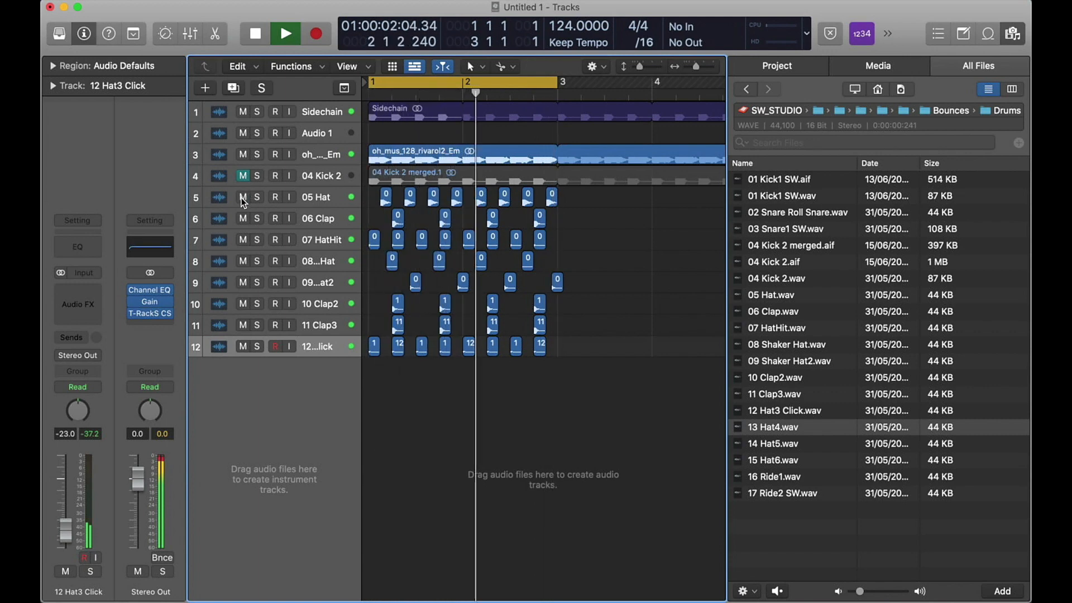
{"action": "left_click", "coordinate": [243, 219]}
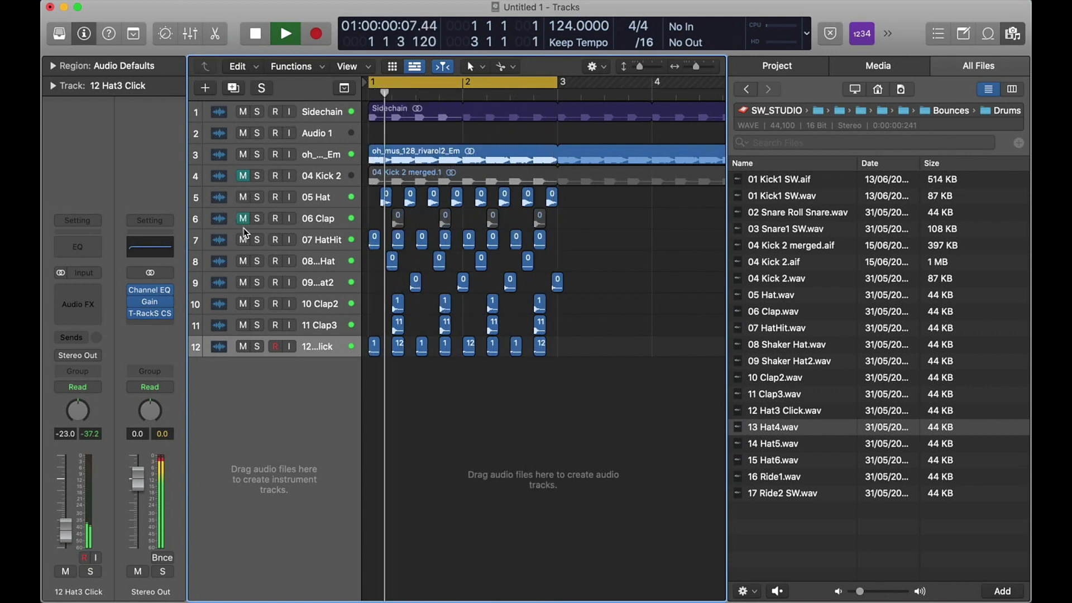
{"action": "left_click", "coordinate": [244, 261]}
{"action": "left_click", "coordinate": [242, 283]}
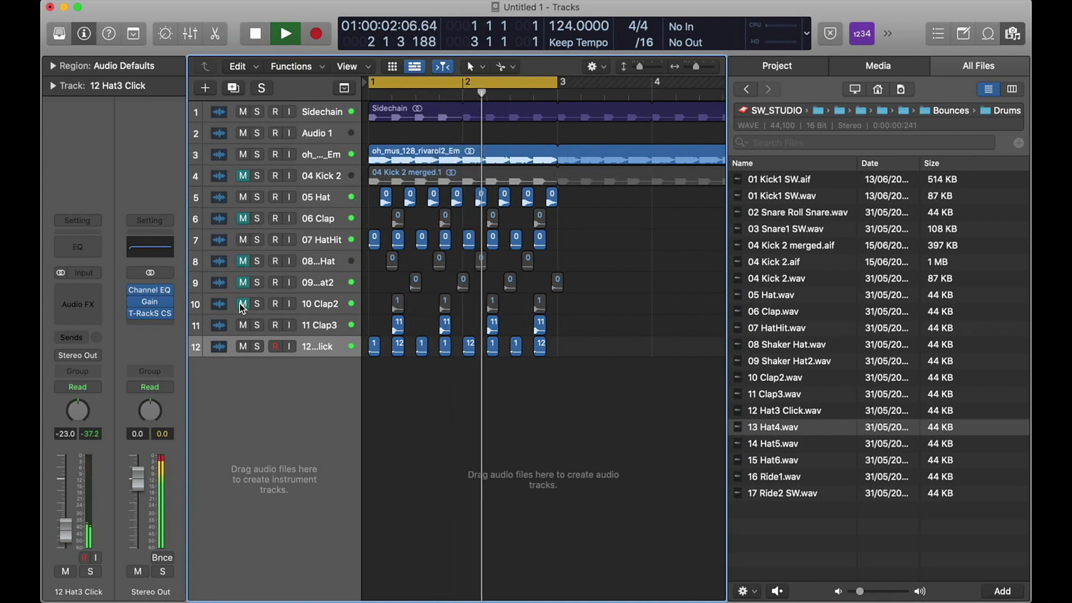
{"action": "left_click", "coordinate": [243, 304]}
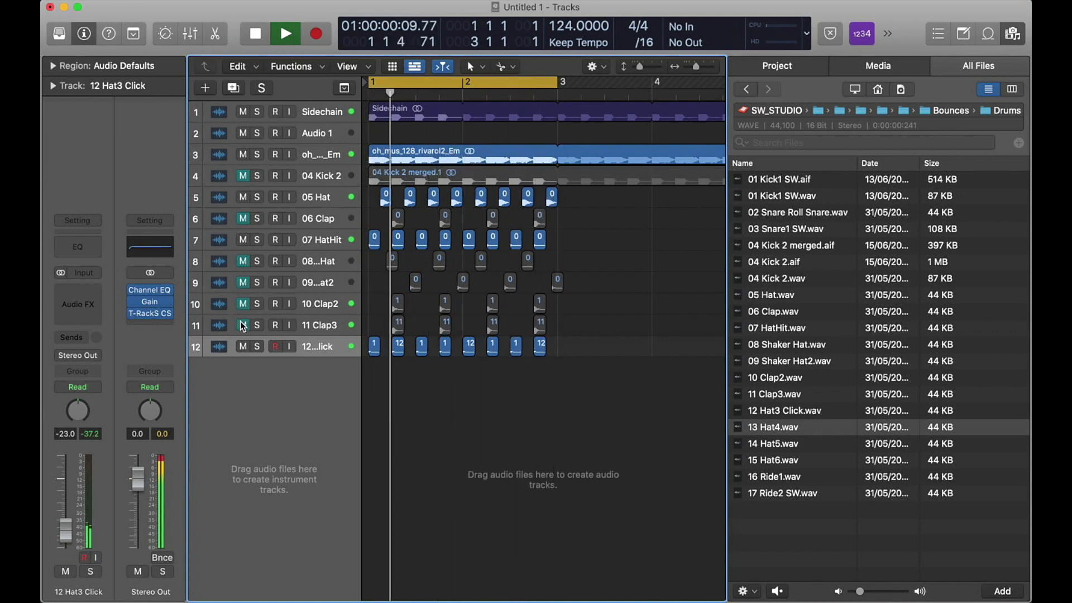
Step: Bring 06 Clap, 09 Shaker Hat2, 10 Clap2, 11 Clap3 and 08 Shaker Hat back in by unmuting them one by one during playback
{"action": "left_click", "coordinate": [242, 218]}
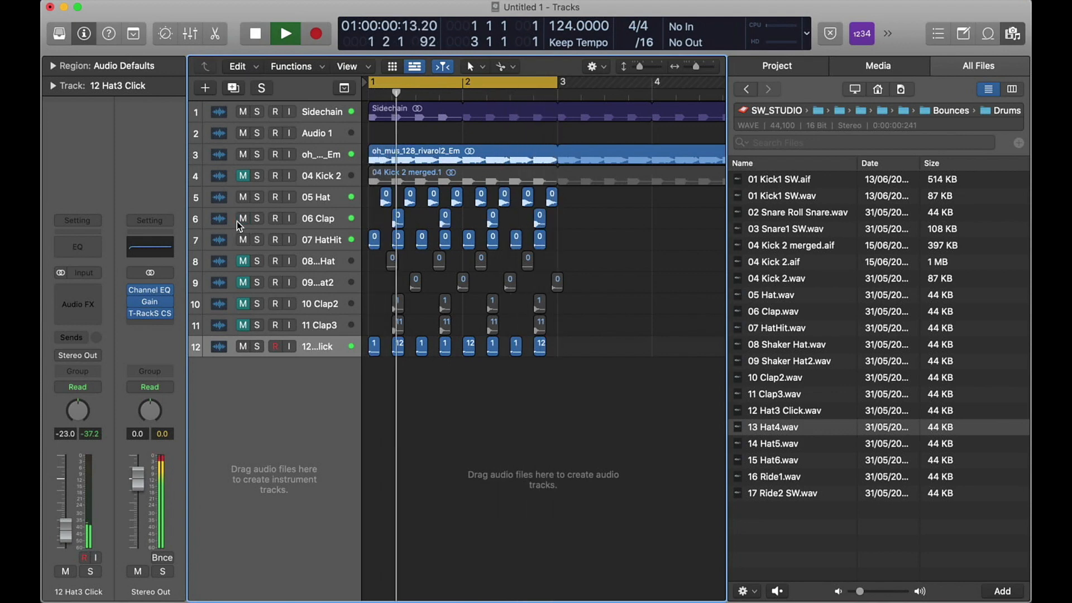
{"action": "left_click", "coordinate": [242, 282]}
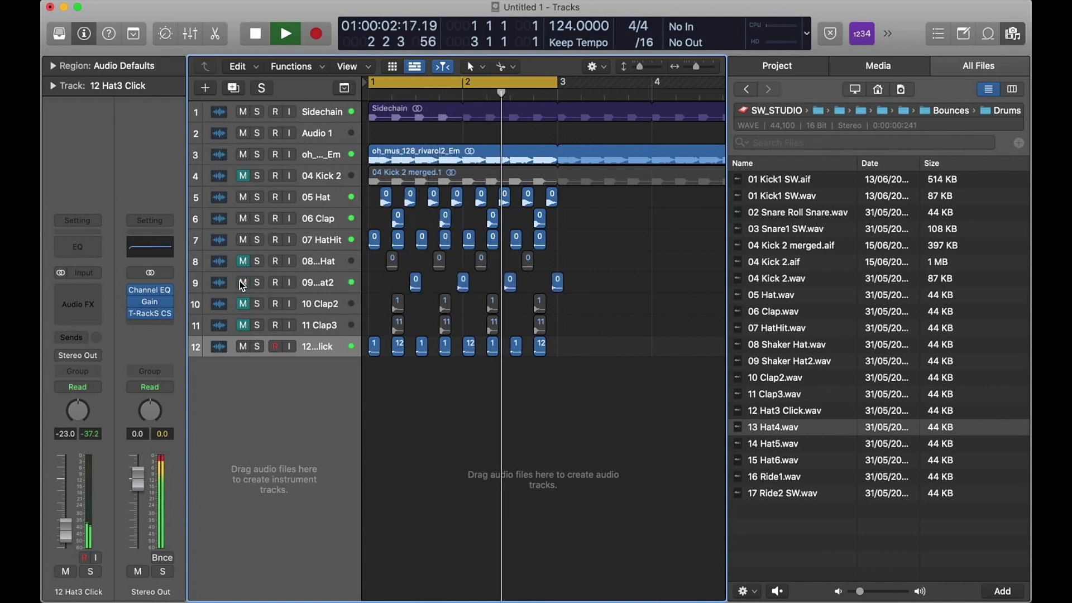
{"action": "left_click", "coordinate": [243, 304]}
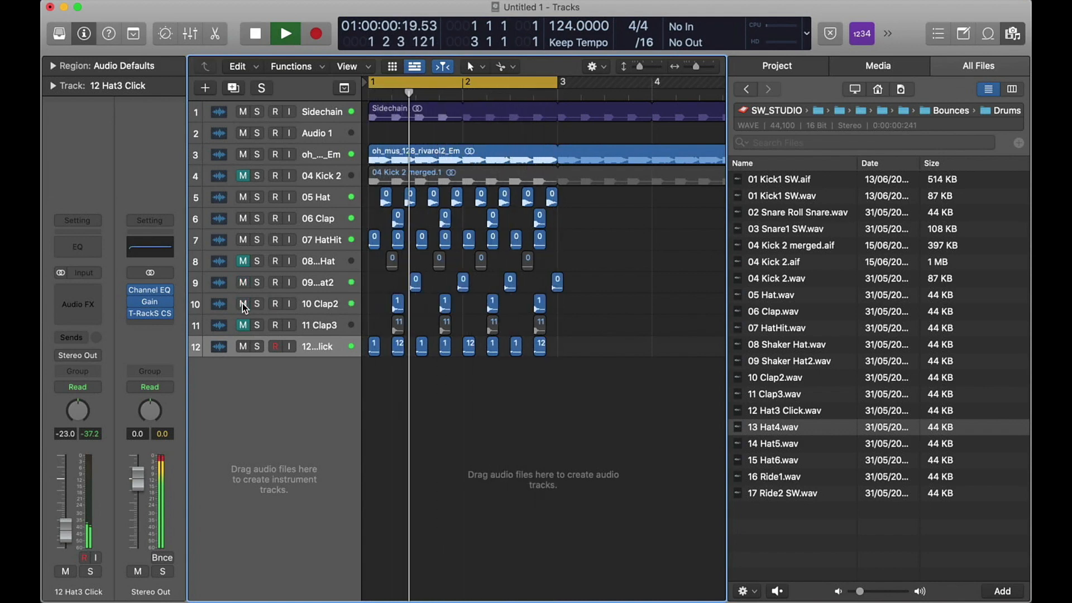
{"action": "left_click", "coordinate": [242, 325]}
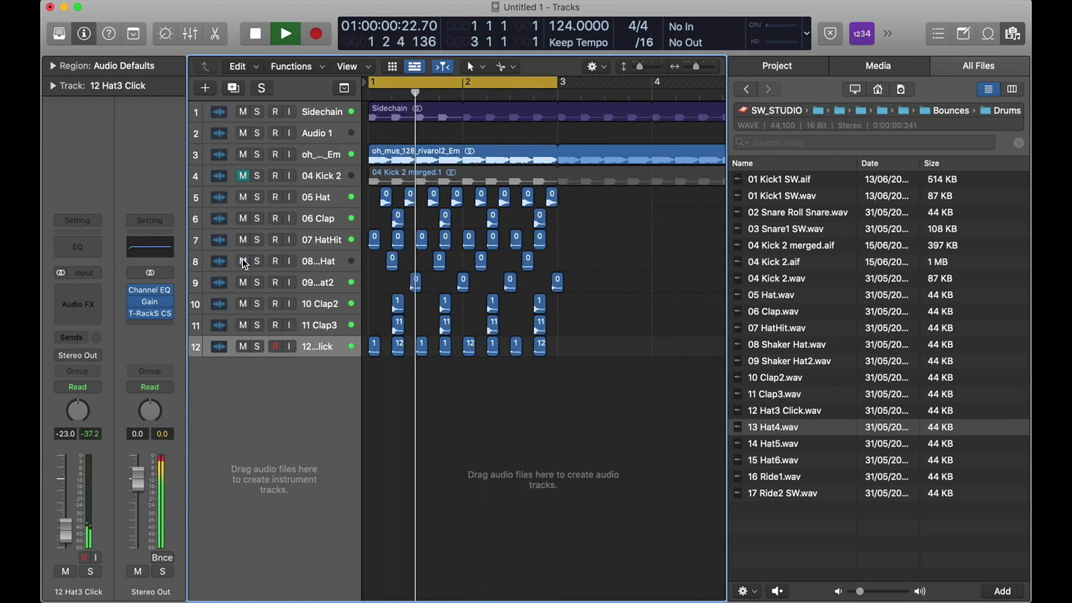
Step: Move the 11 Clap3 track below 12 Hat3 Click, unmute 04 Kick 2 and stop playback
{"action": "left_click", "coordinate": [319, 327]}
{"action": "left_click_drag", "start_coordinate": [319, 326], "coordinate": [316, 357]}
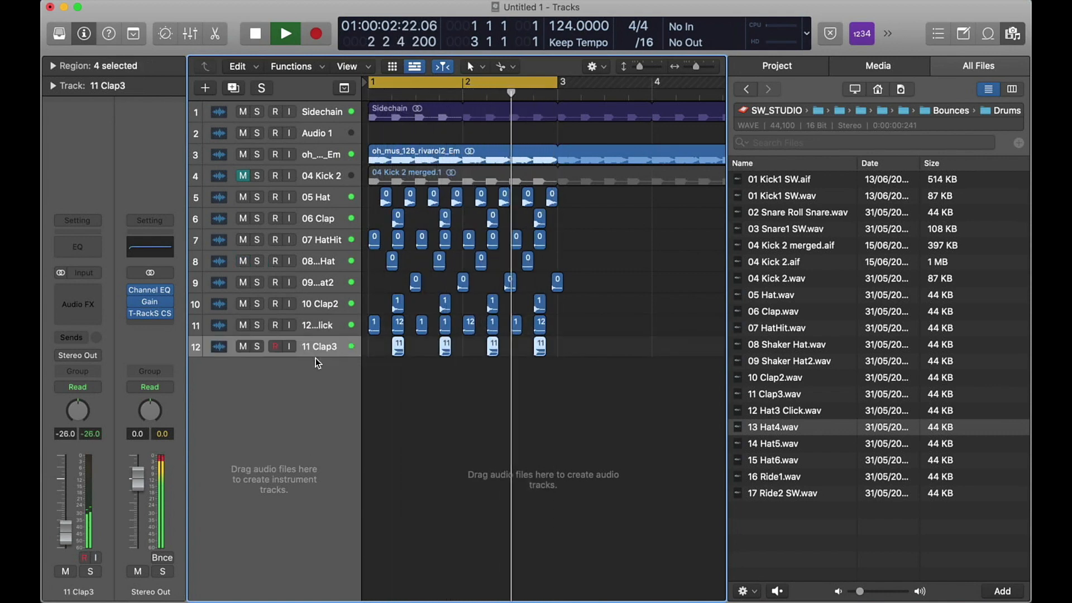
{"action": "left_click", "coordinate": [242, 180]}
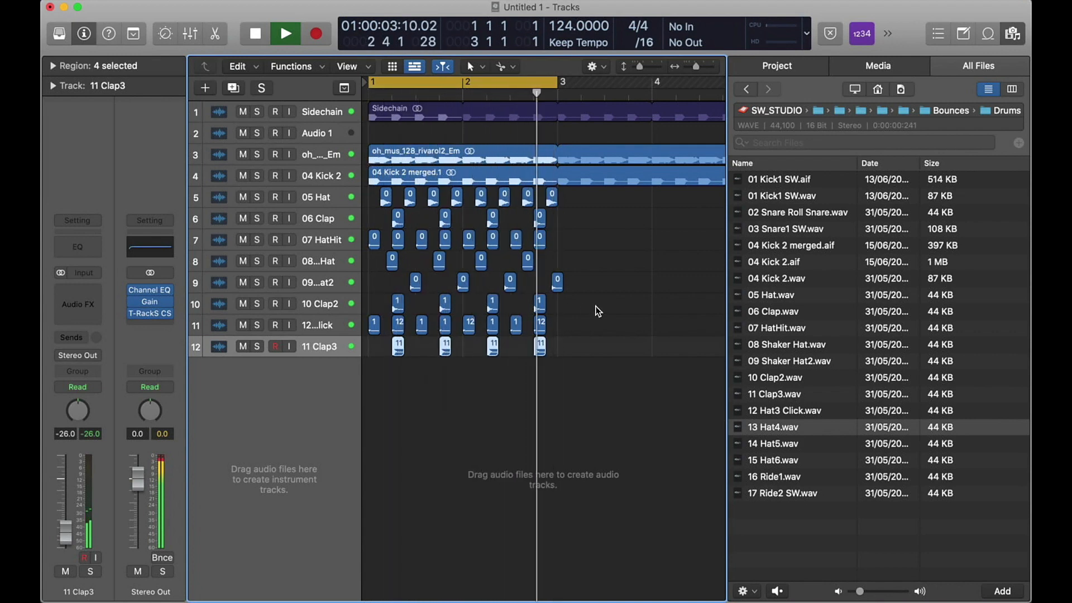
{"action": "key", "text": "space"}
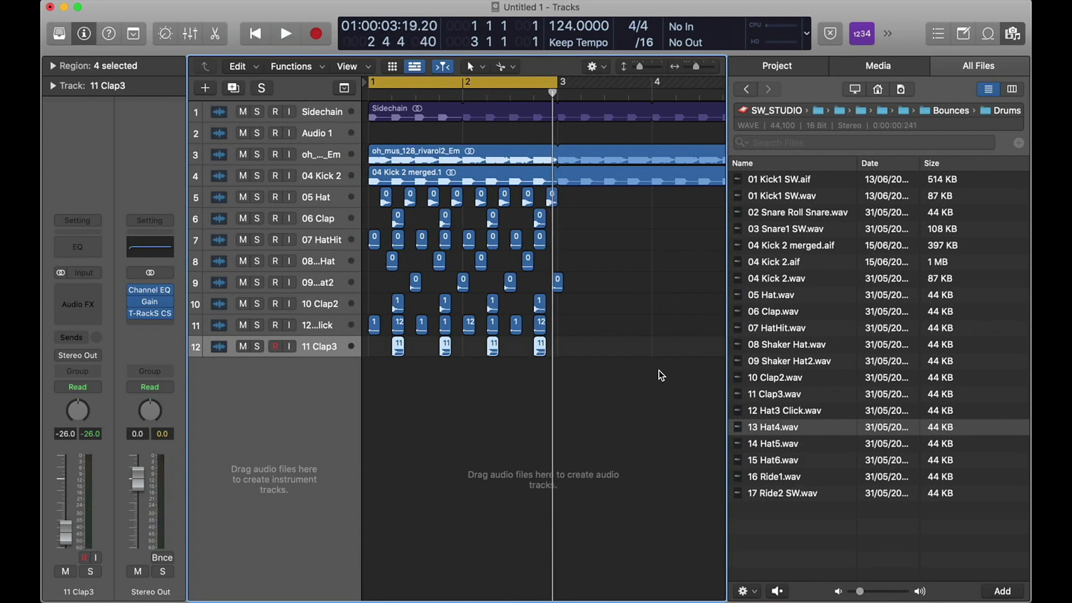